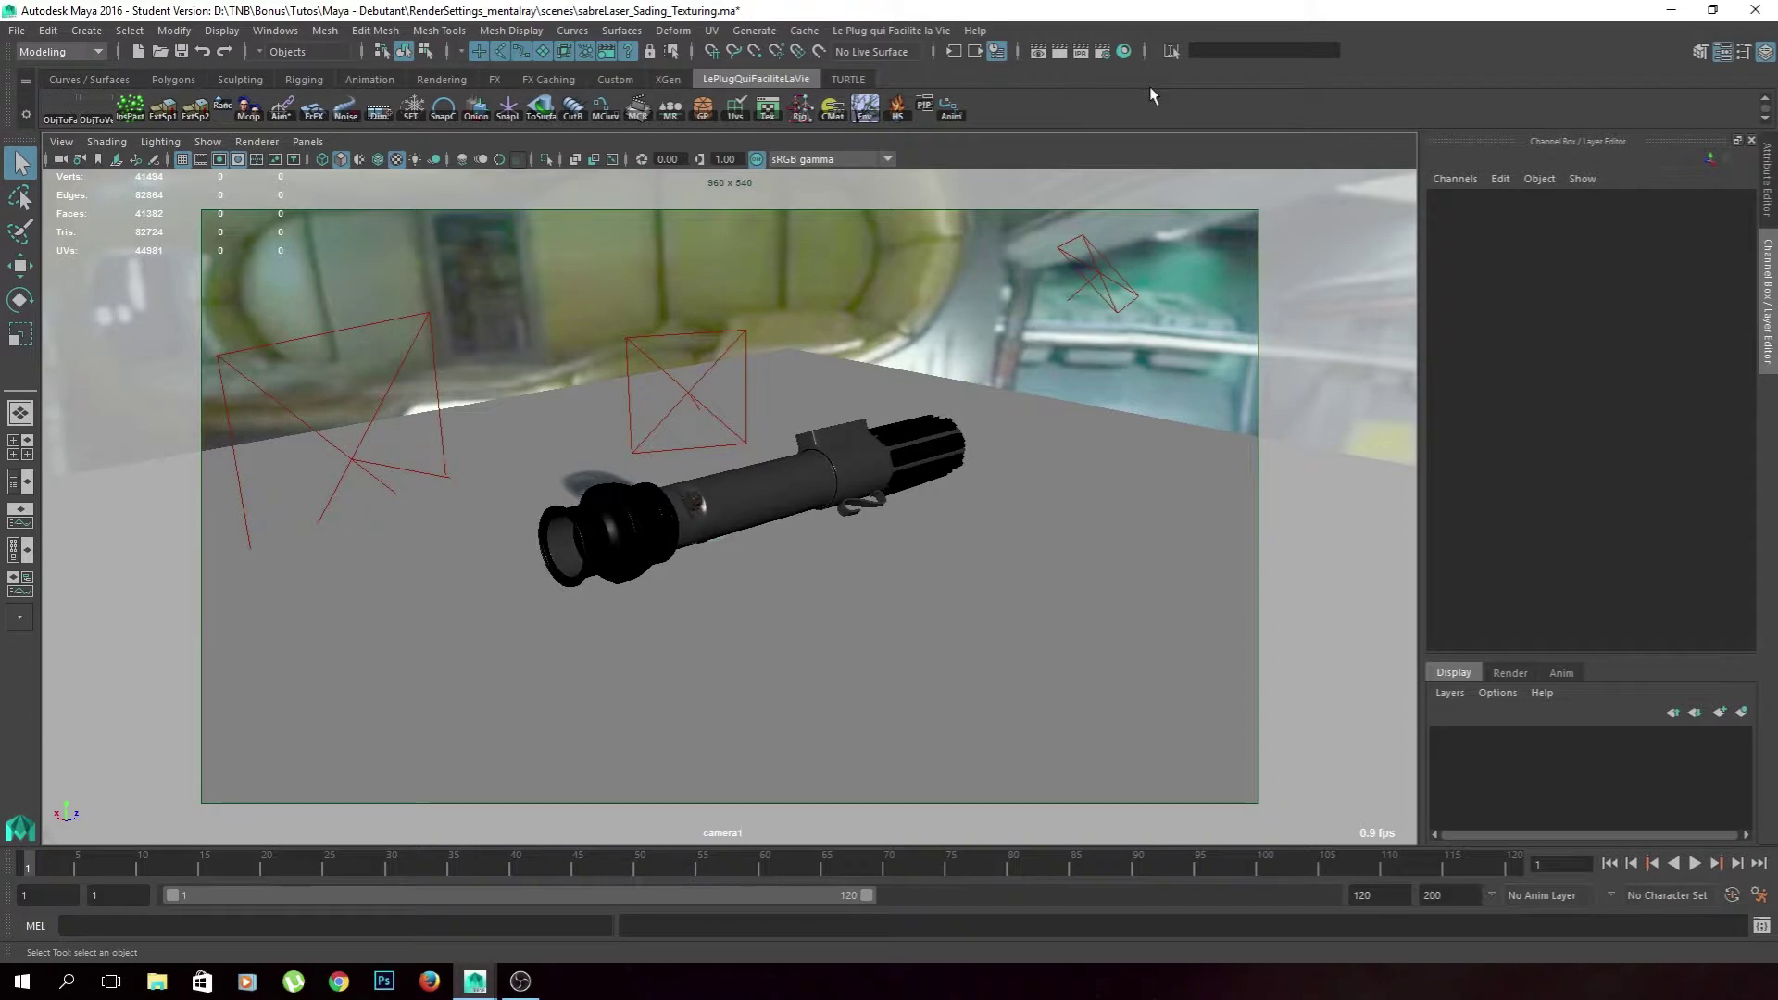
# Delete the existing AO pass from the Render Settings Passes list
pyautogui.click(1103, 53)
pyautogui.click(594, 222)
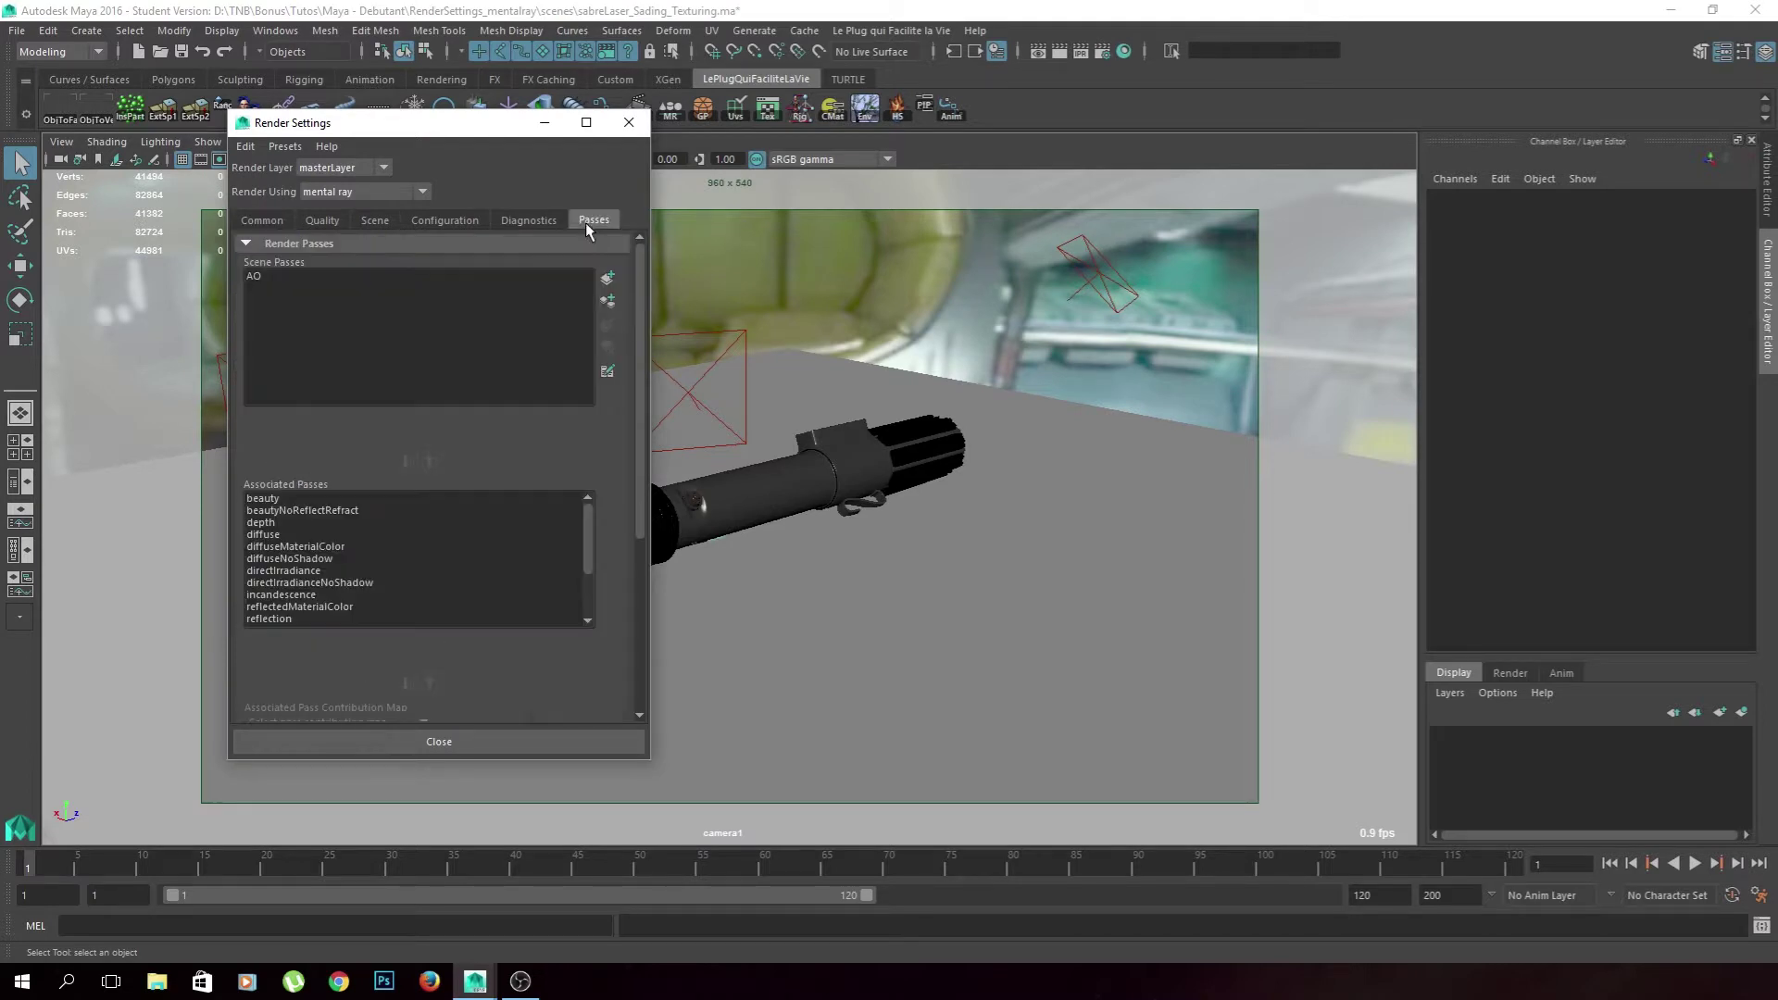
pyautogui.click(607, 278)
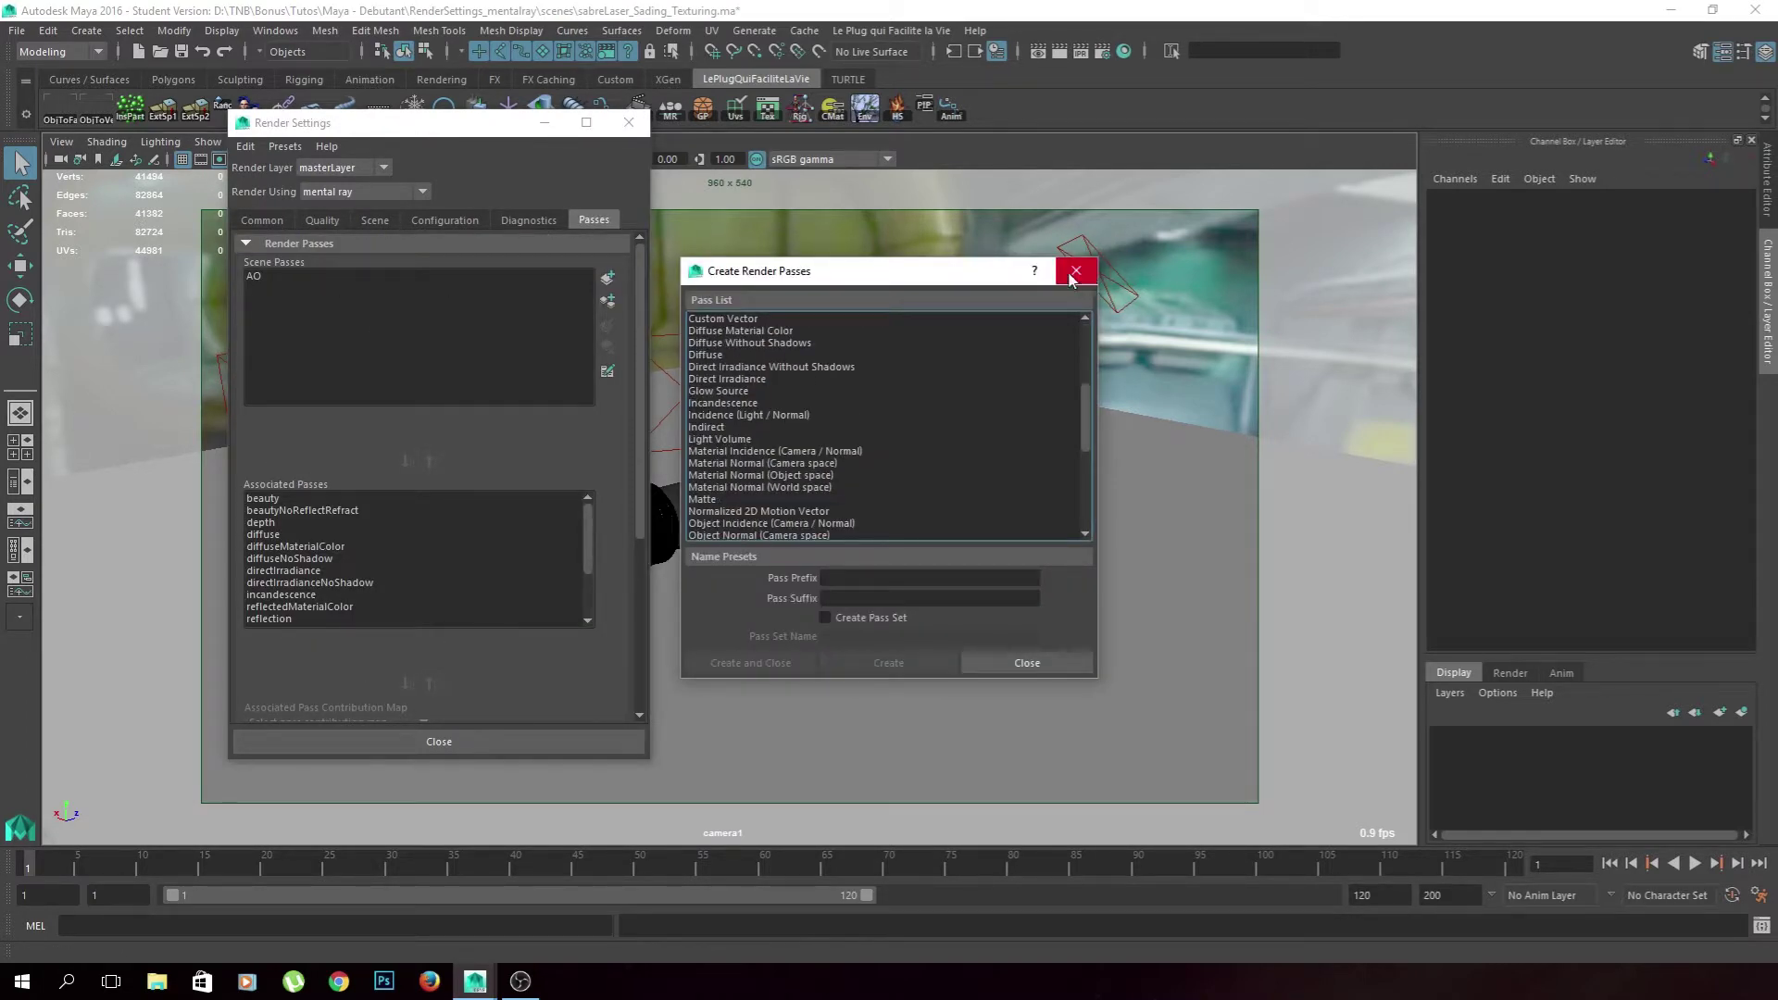
pyautogui.click(1076, 270)
pyautogui.click(337, 276)
pyautogui.click(607, 347)
pyautogui.click(607, 278)
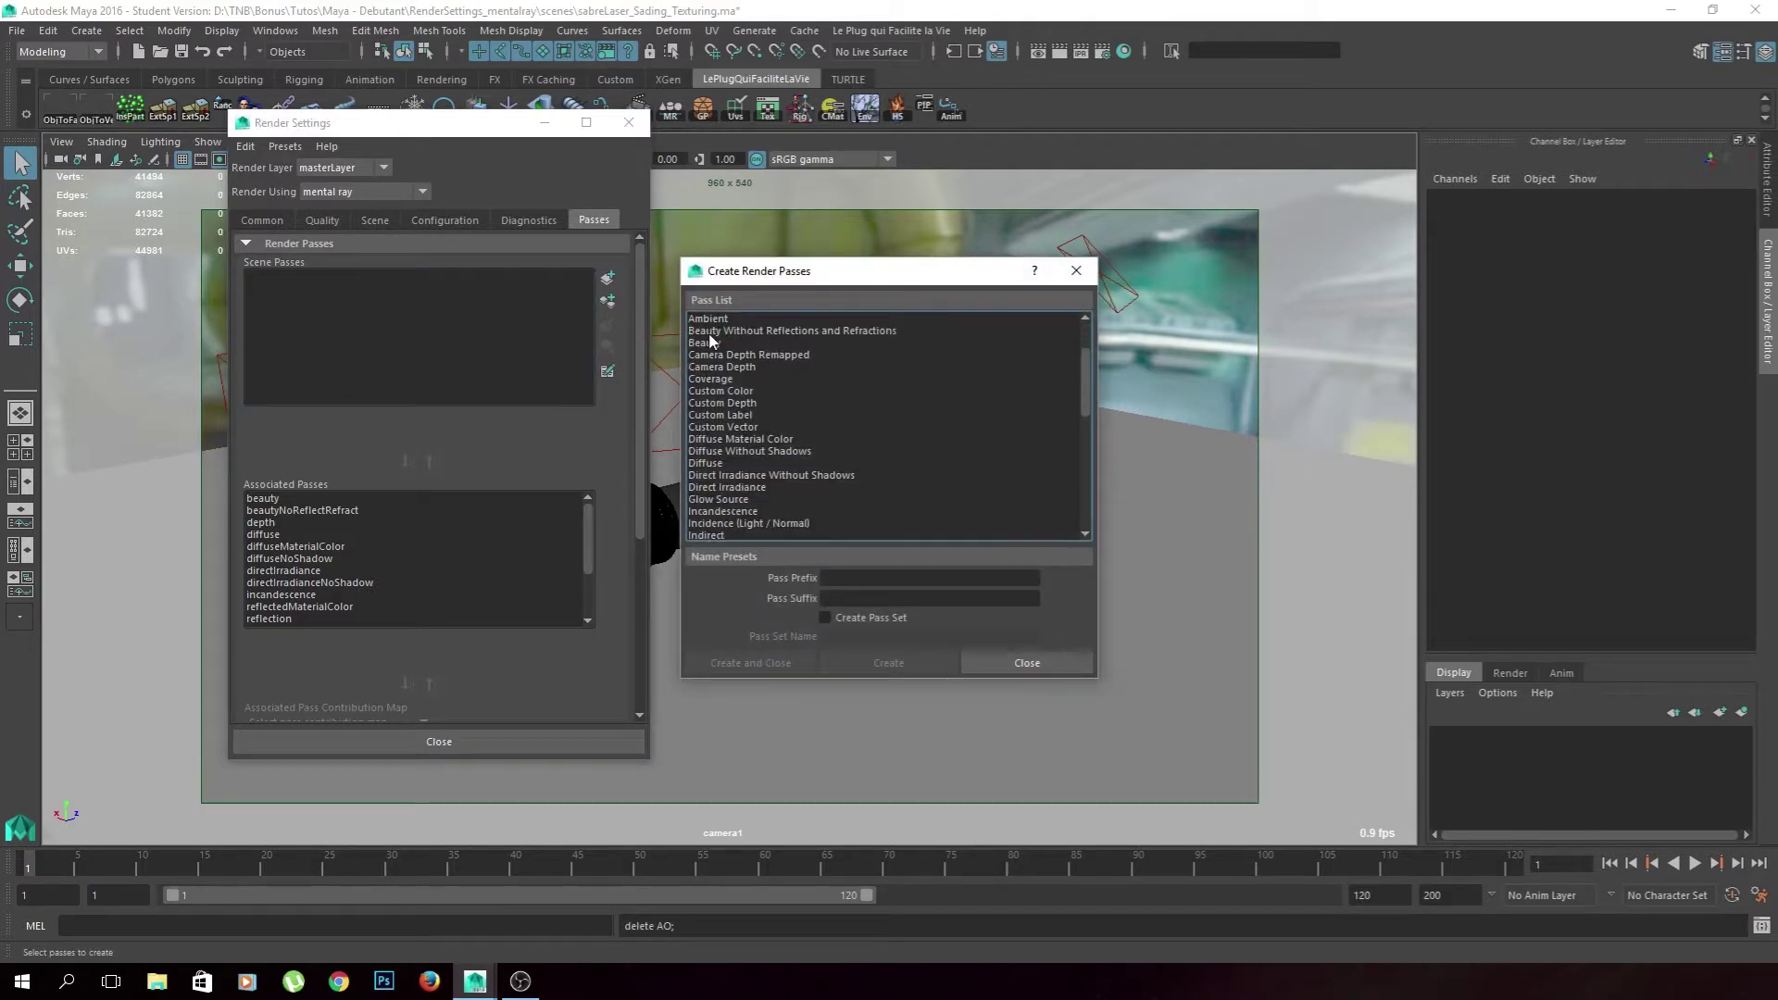
pyautogui.click(1024, 661)
# Create a new Ambient Occlusion pass, associate it with the master layer, and show its attributes
pyautogui.click(608, 278)
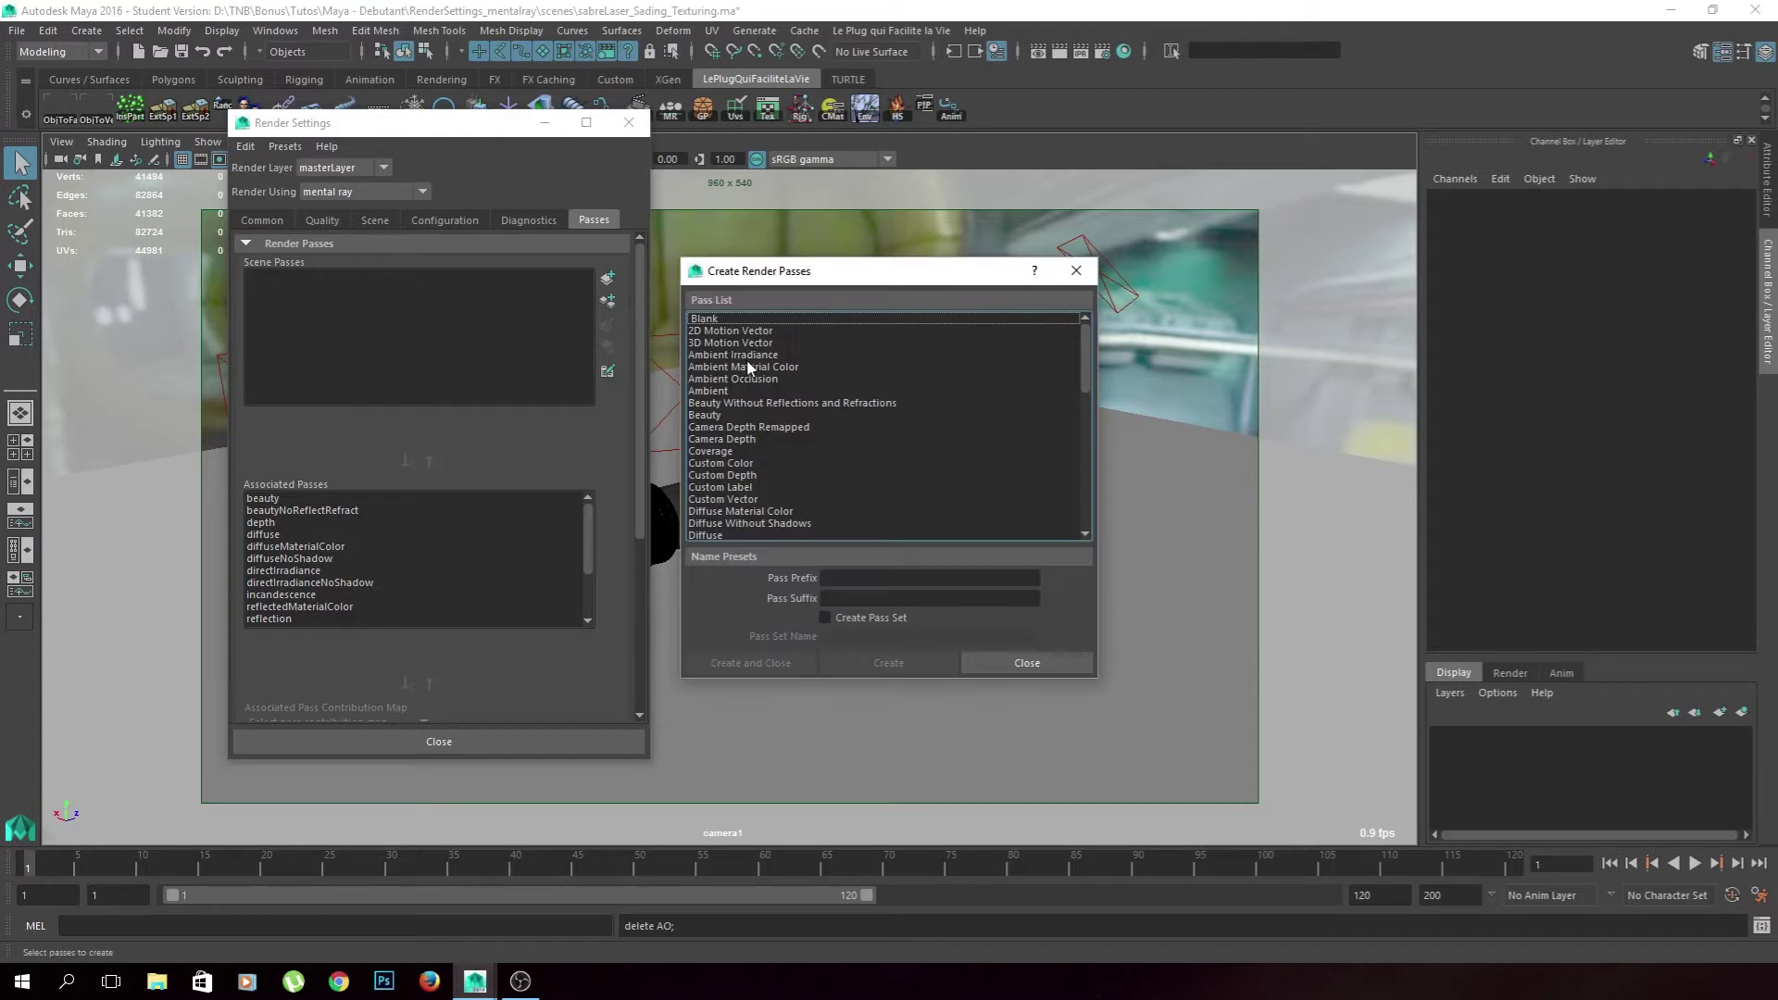
pyautogui.click(741, 378)
pyautogui.click(751, 660)
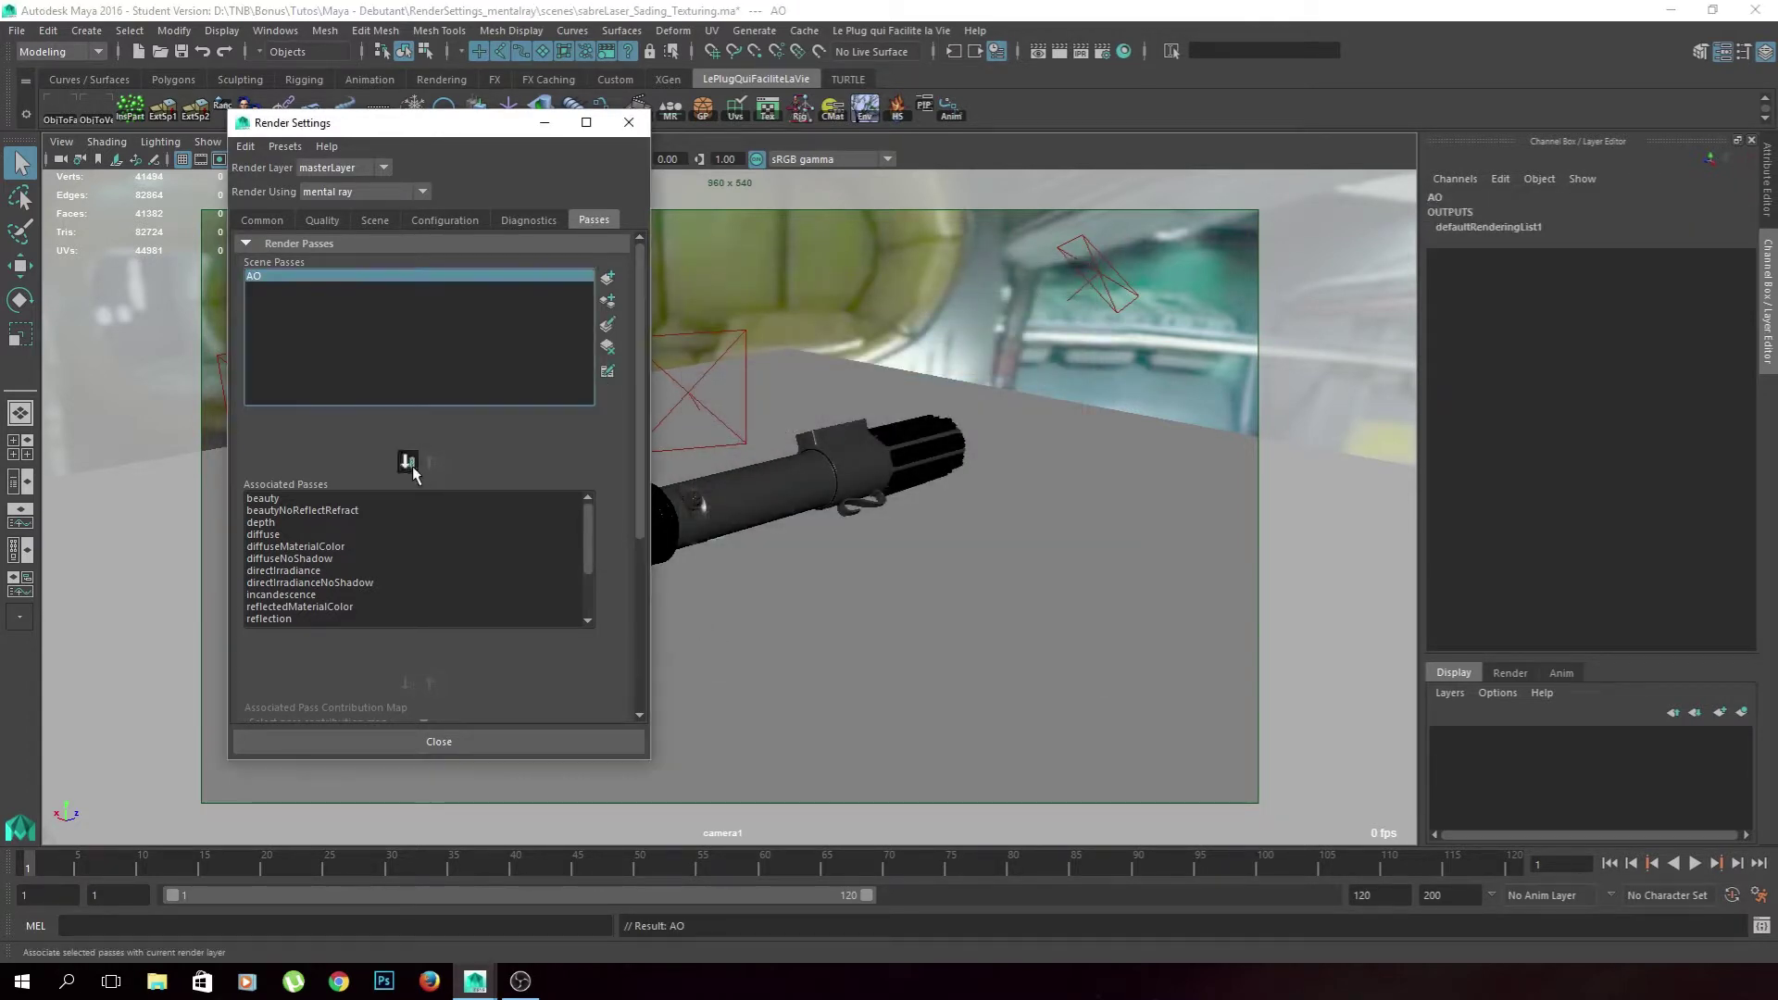
pyautogui.click(406, 461)
pyautogui.click(291, 498)
pyautogui.doubleClick(291, 497)
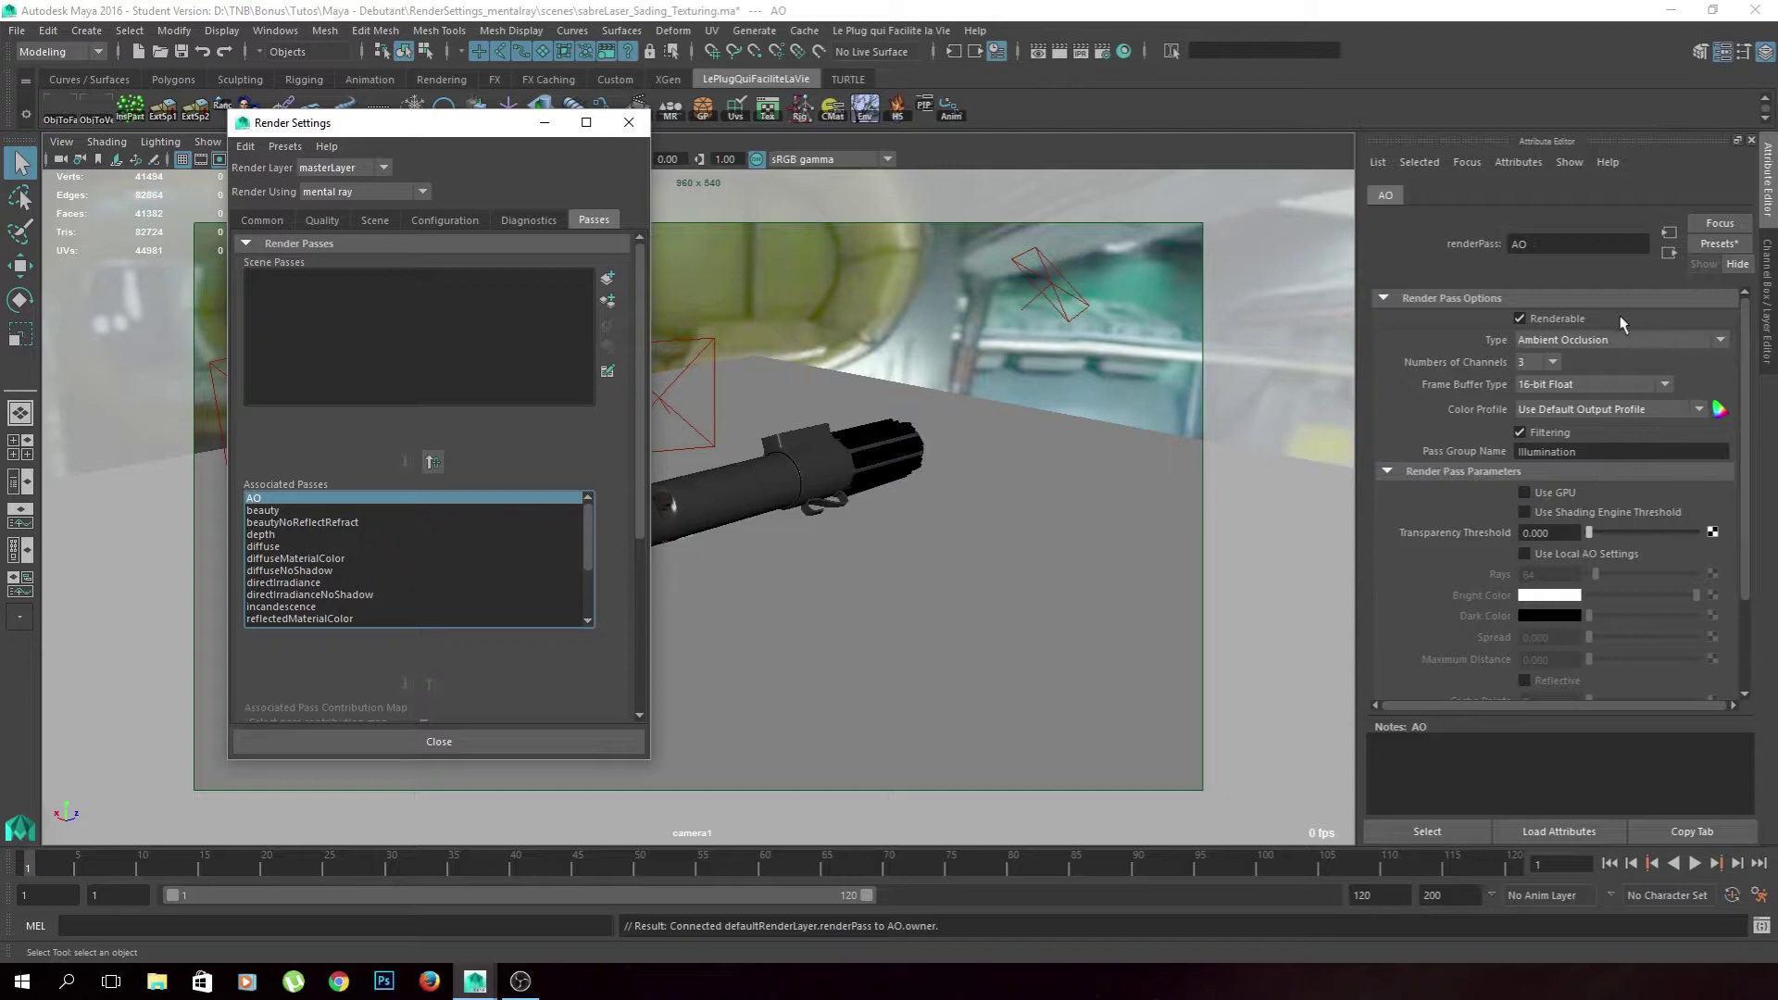
pyautogui.scroll(-3, 1449, 449)
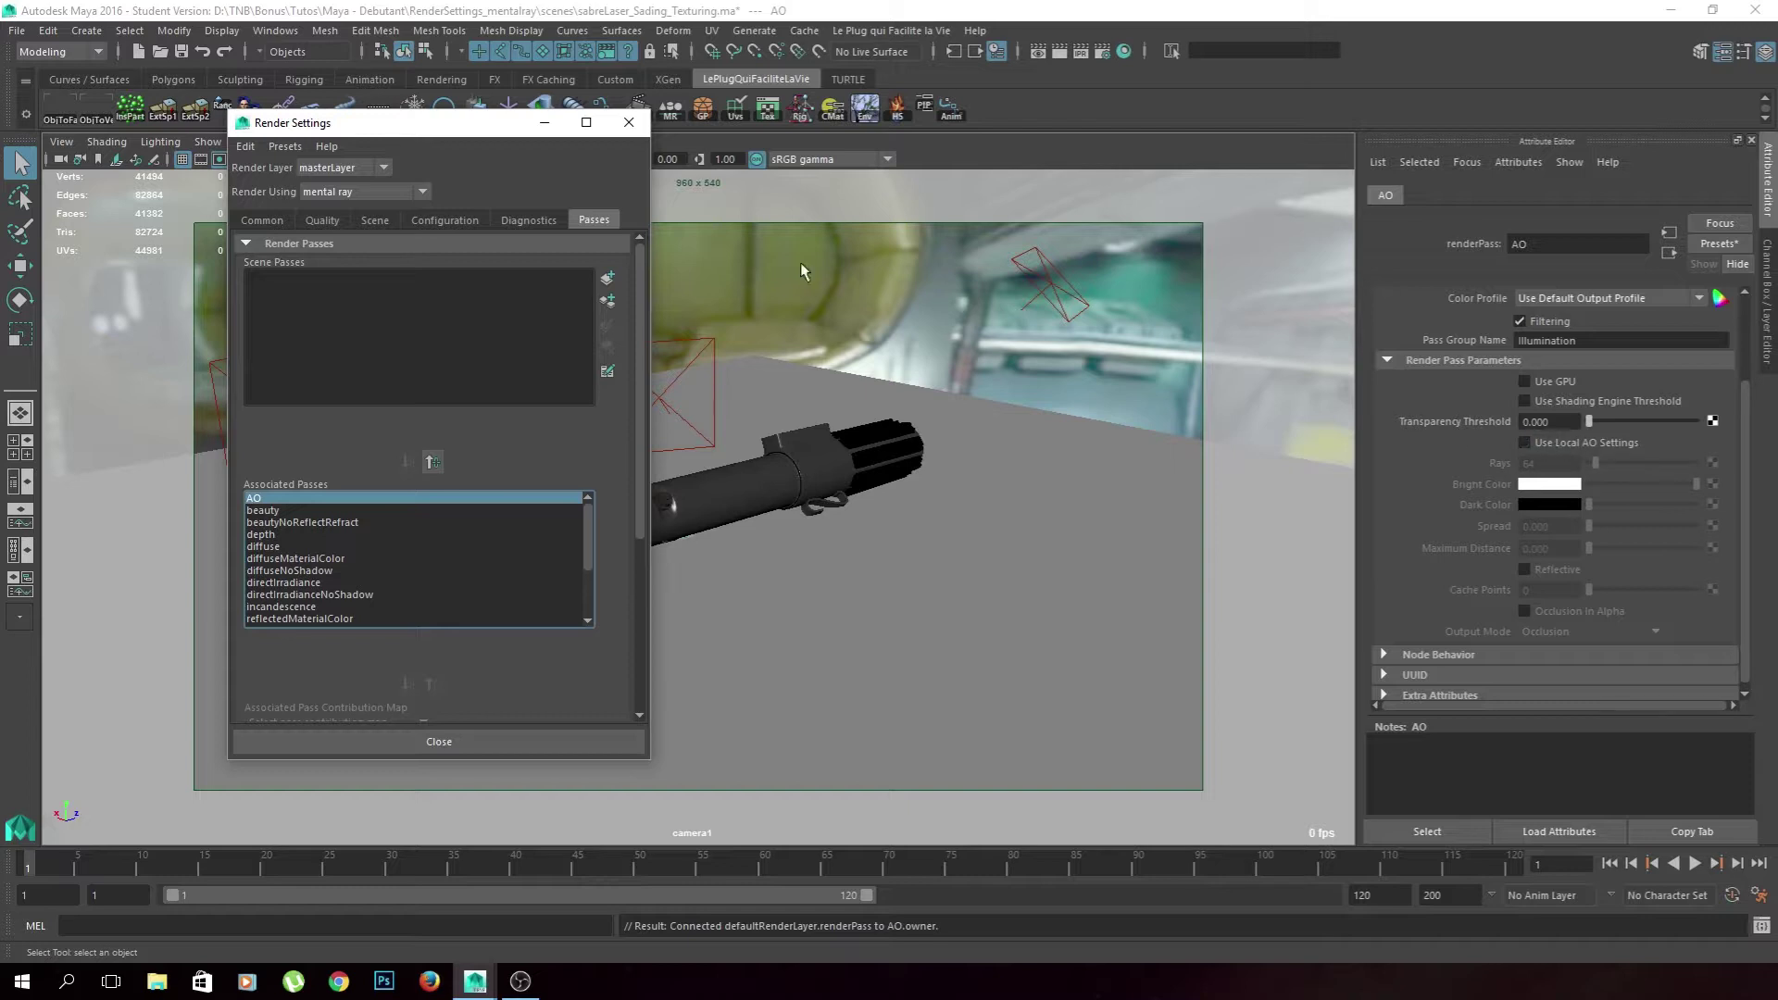
pyautogui.click(629, 123)
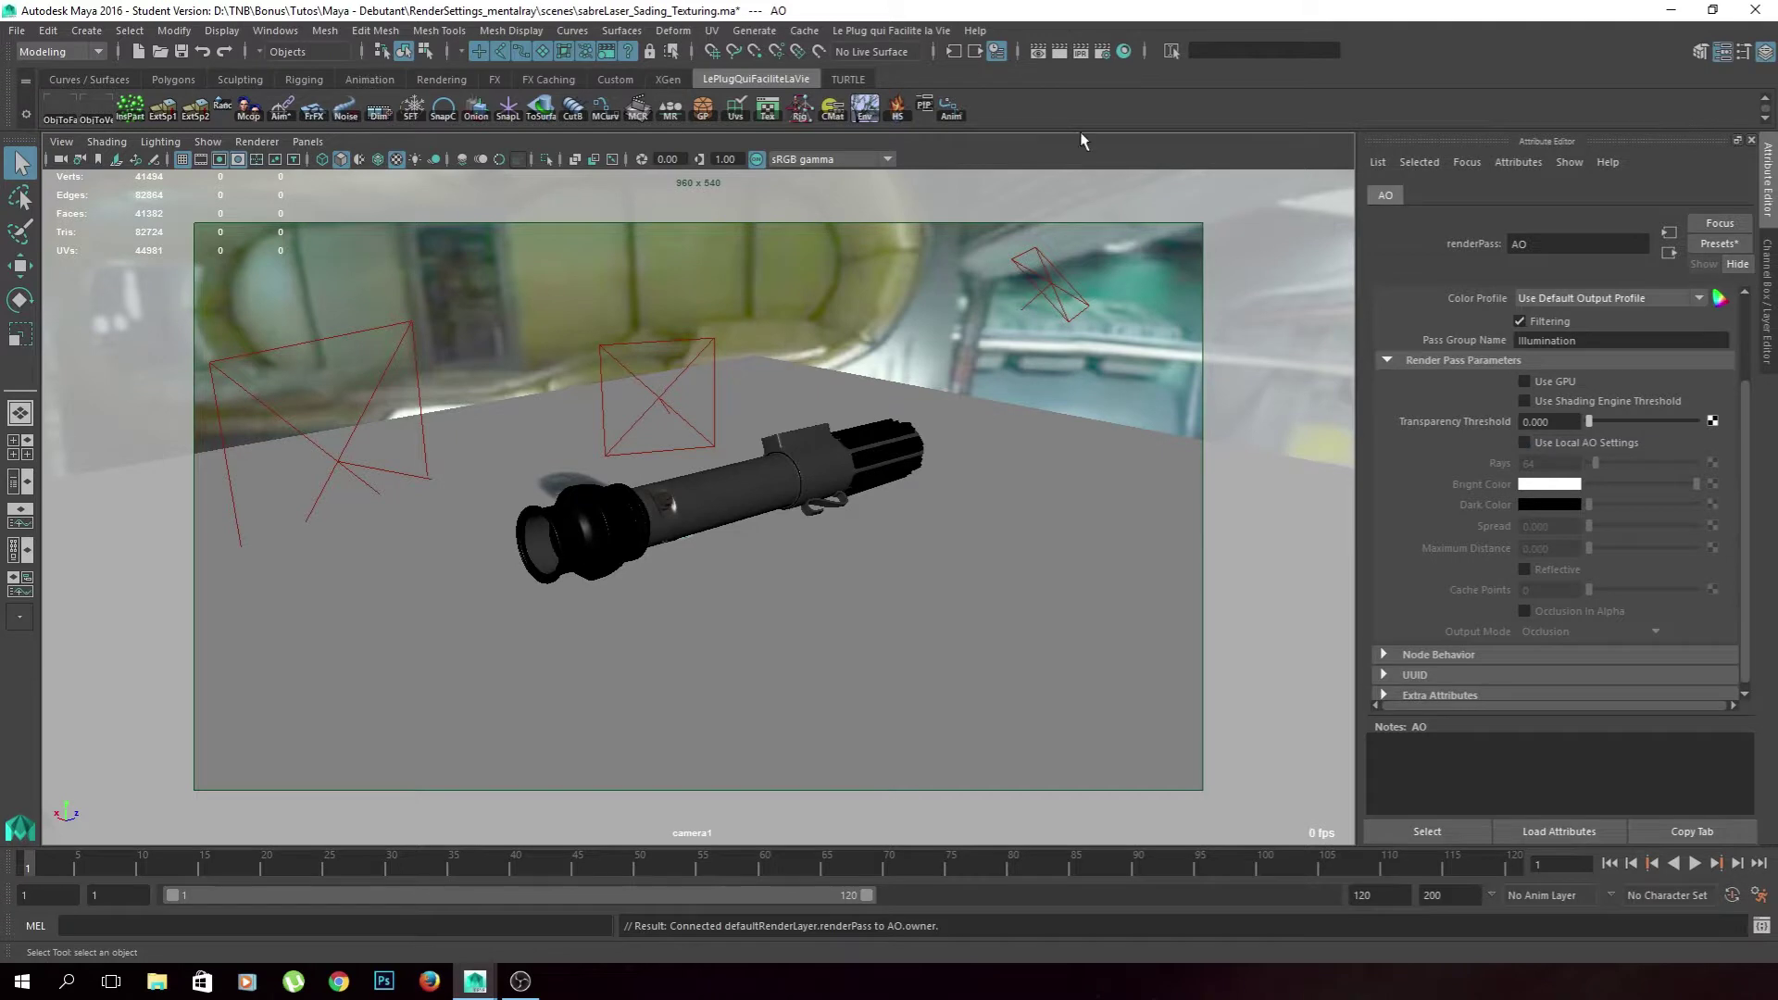
pyautogui.click(1103, 53)
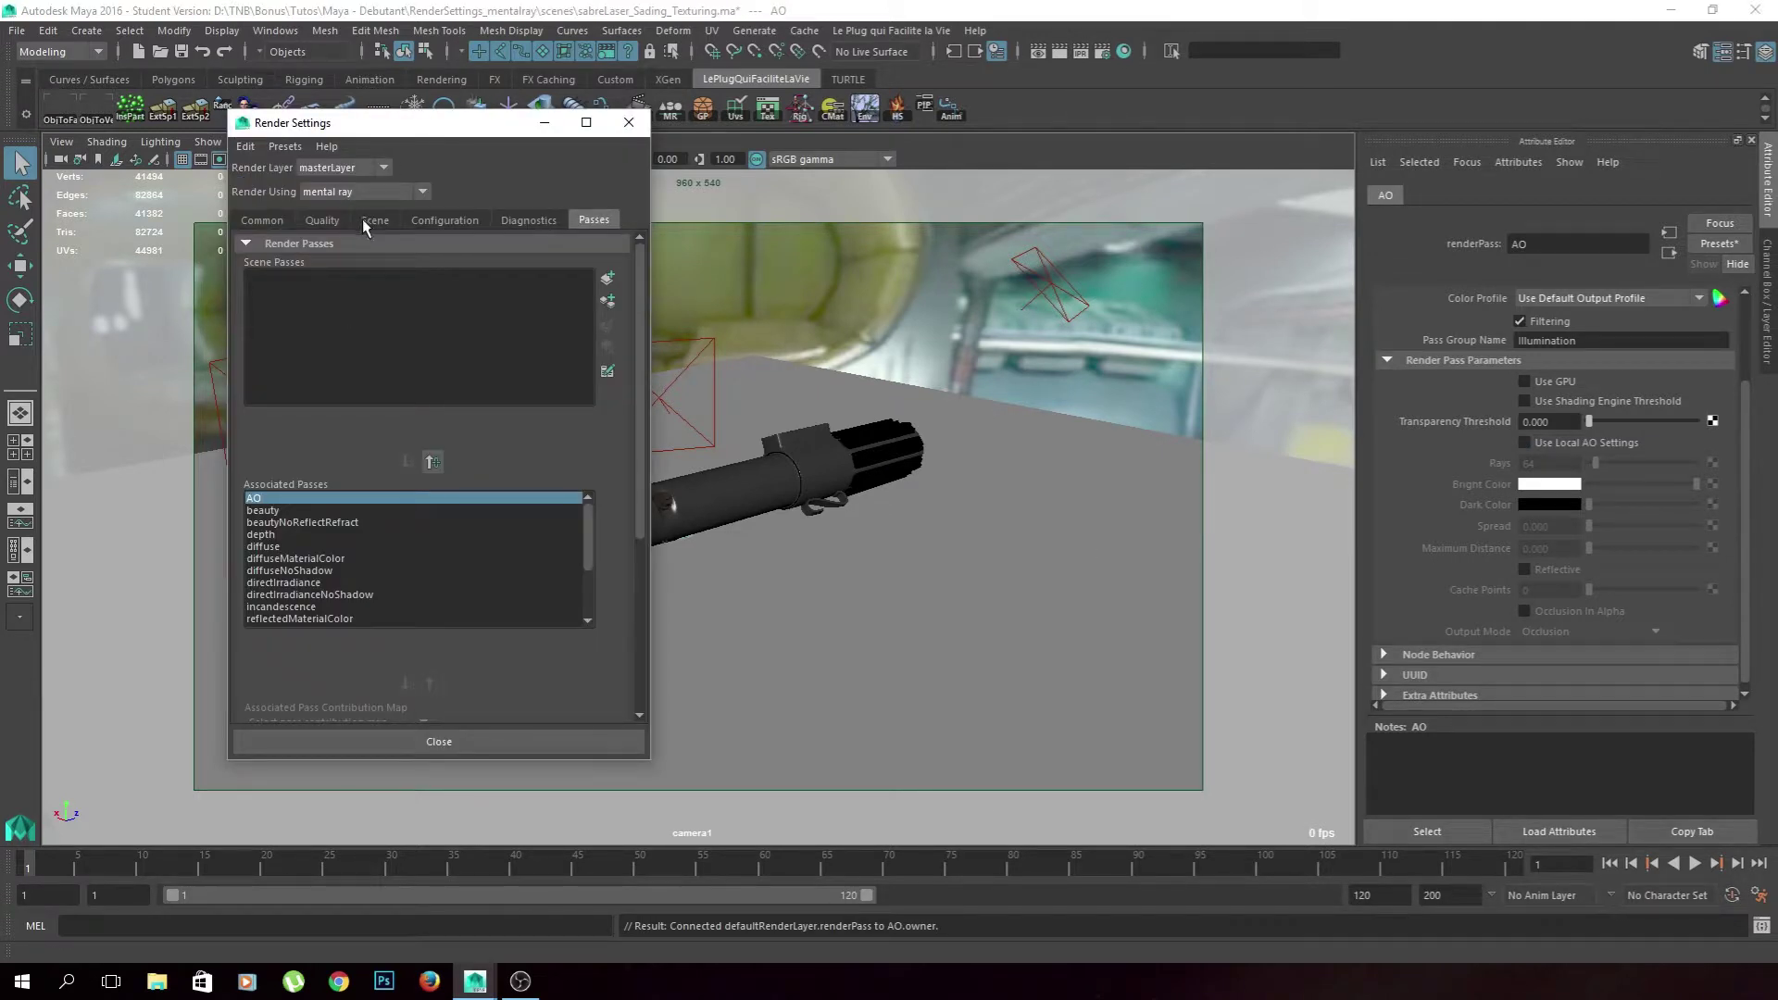
# Expand the Ambient Occlusion section of the Quality render settings
pyautogui.click(323, 221)
pyautogui.scroll(-5, 306, 555)
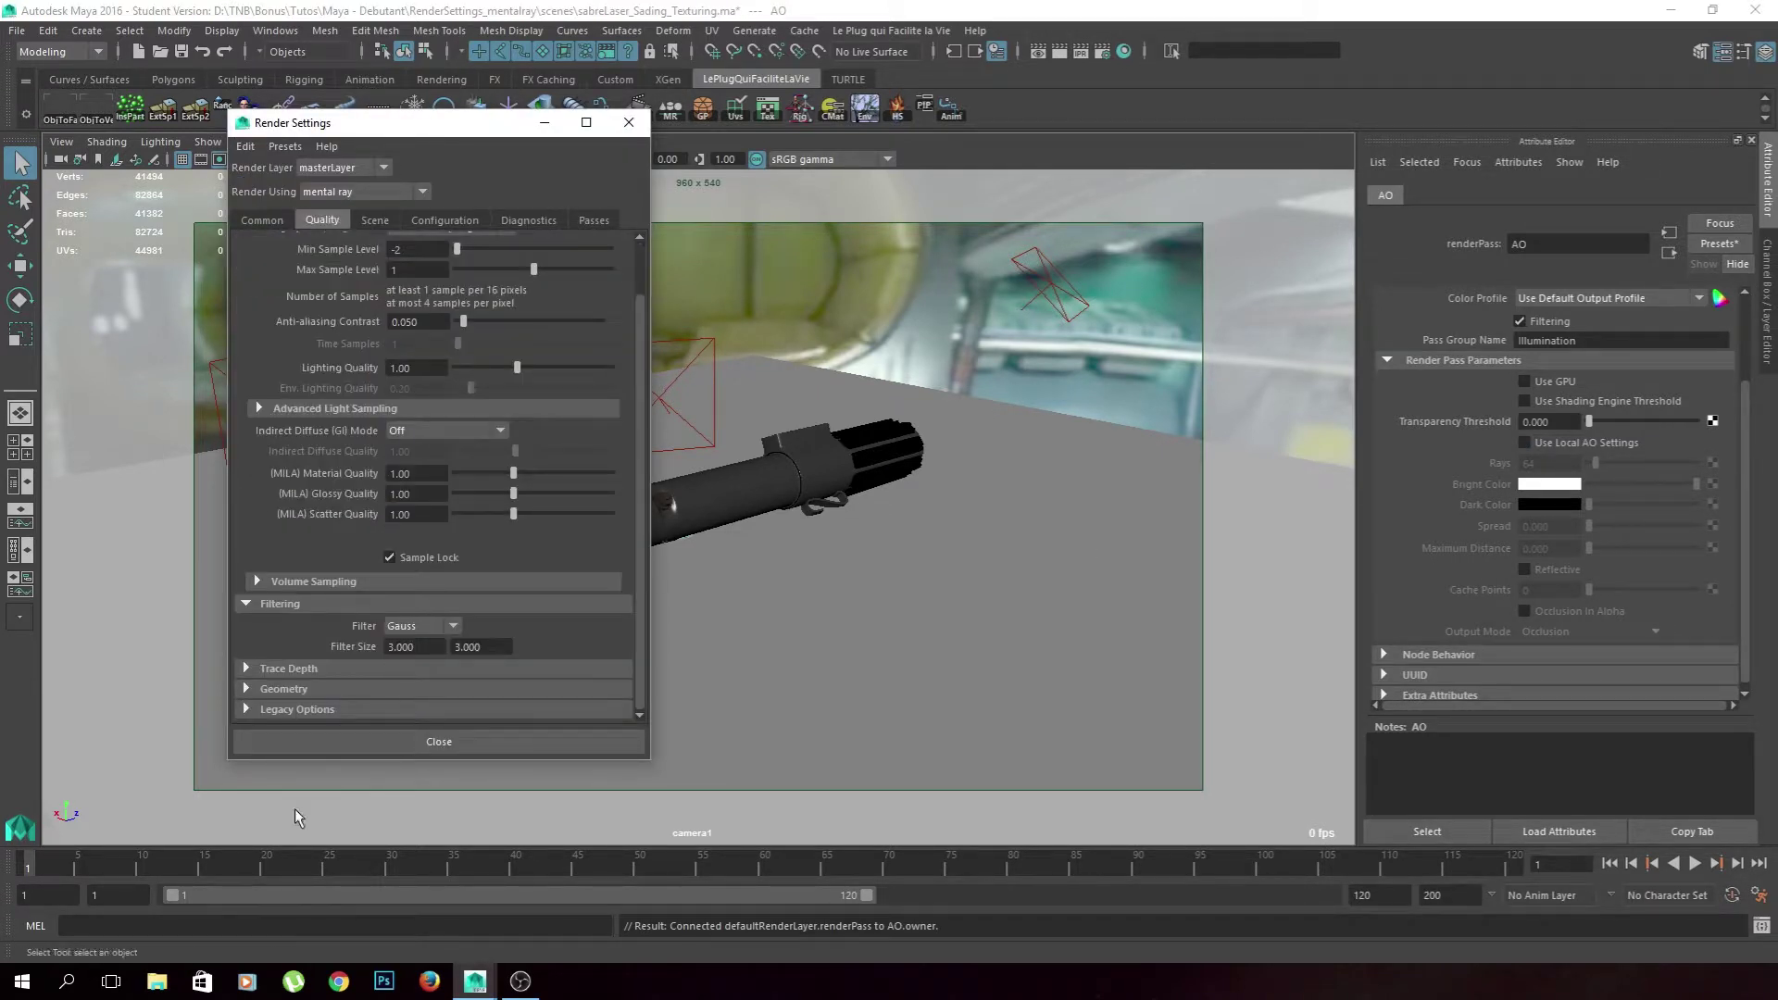
pyautogui.scroll(-10, 245, 717)
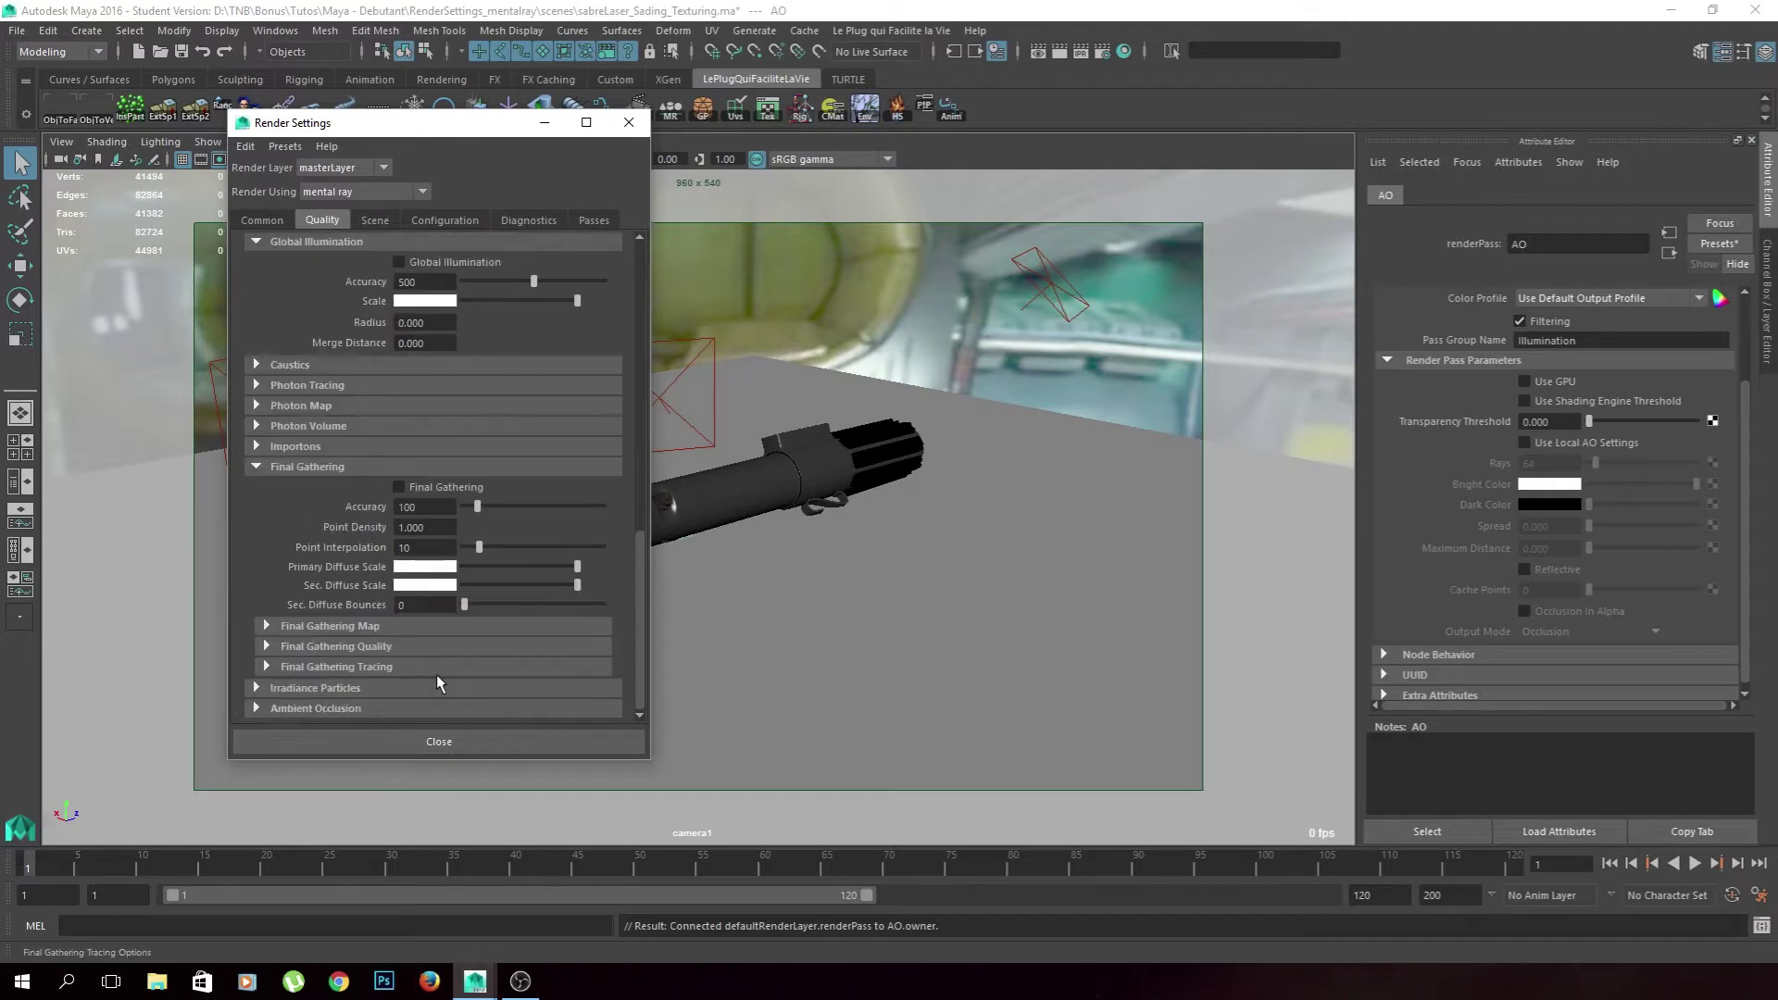
pyautogui.click(252, 704)
pyautogui.scroll(-1, 255, 720)
pyautogui.scroll(-1, 255, 721)
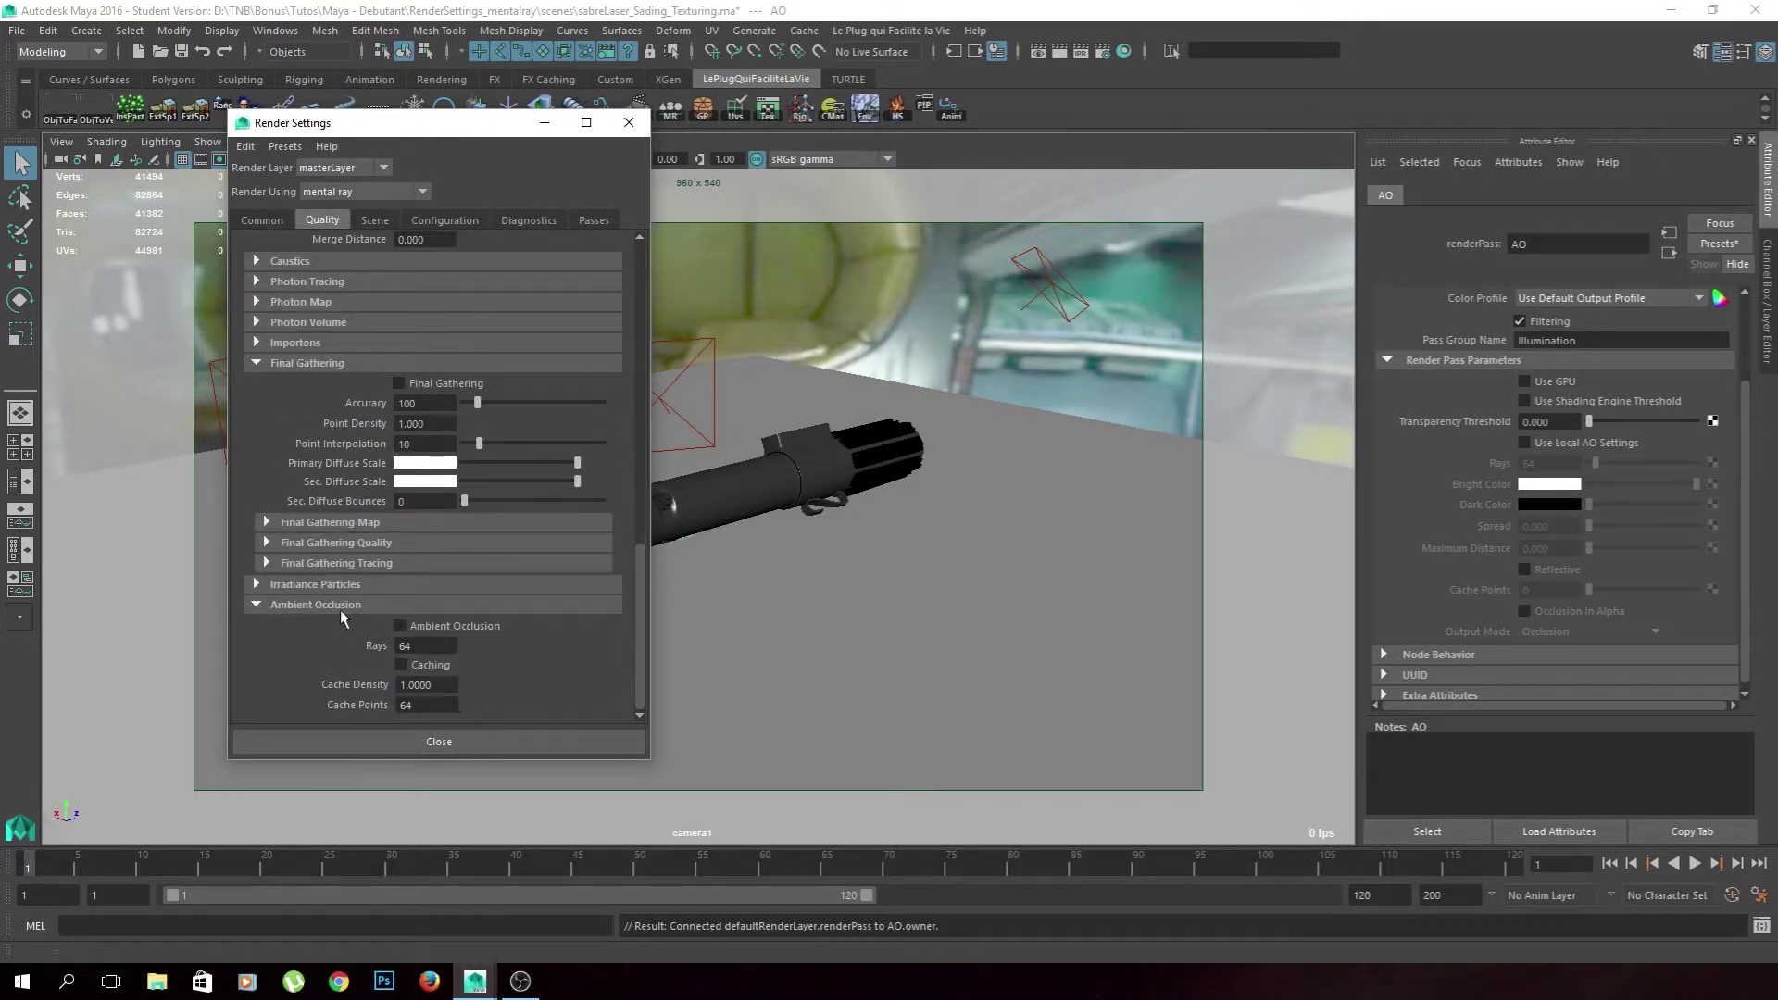
# Enable Use GPU and Use Local AO Settings, with 64 rays and Maximum Distance 0
pyautogui.click(1452, 308)
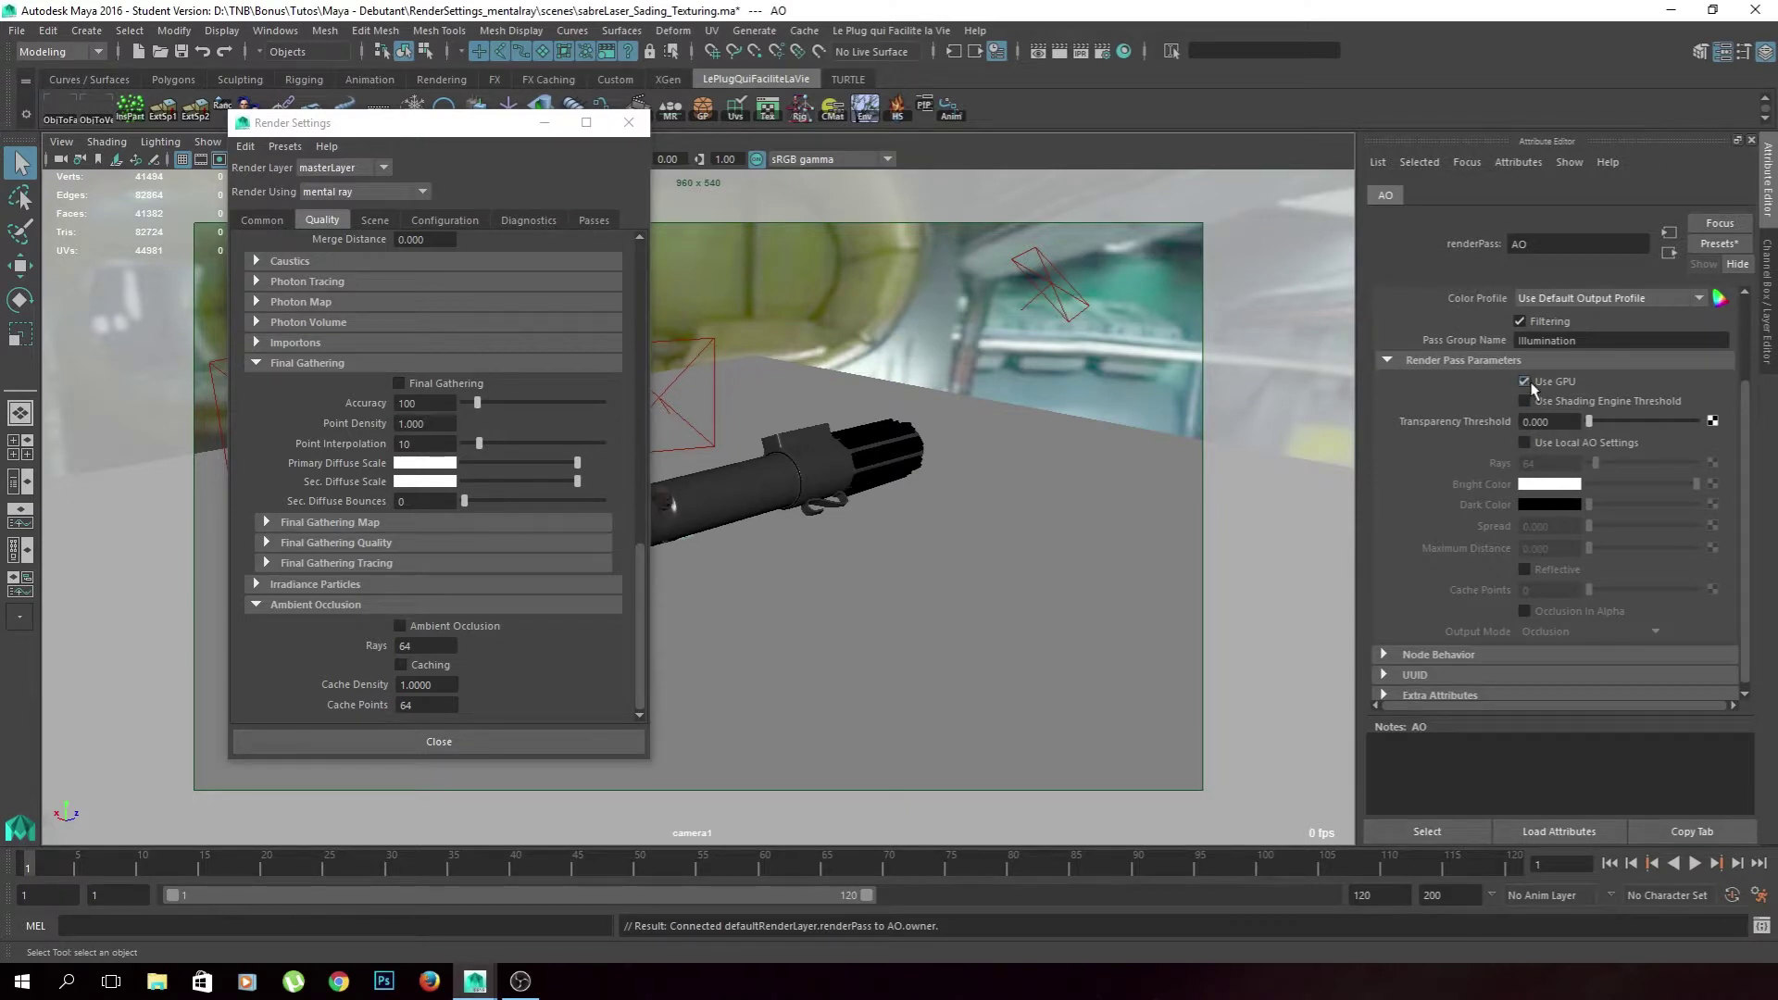
pyautogui.click(629, 122)
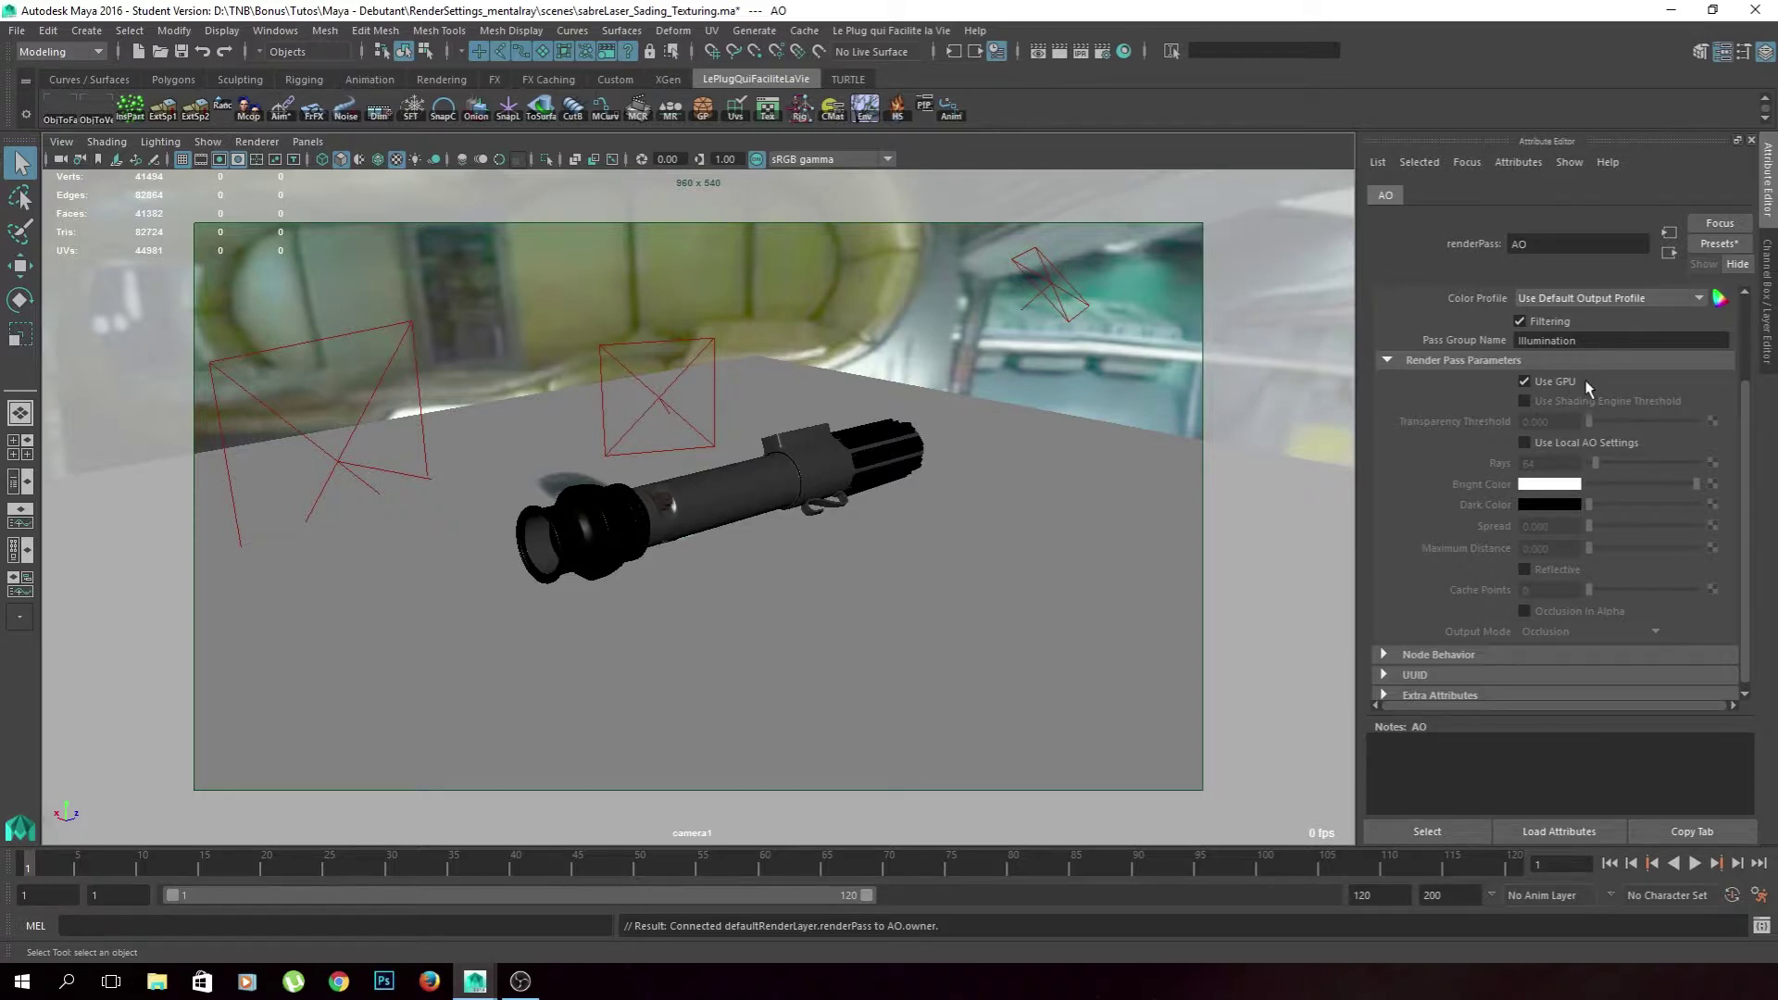
pyautogui.click(1577, 449)
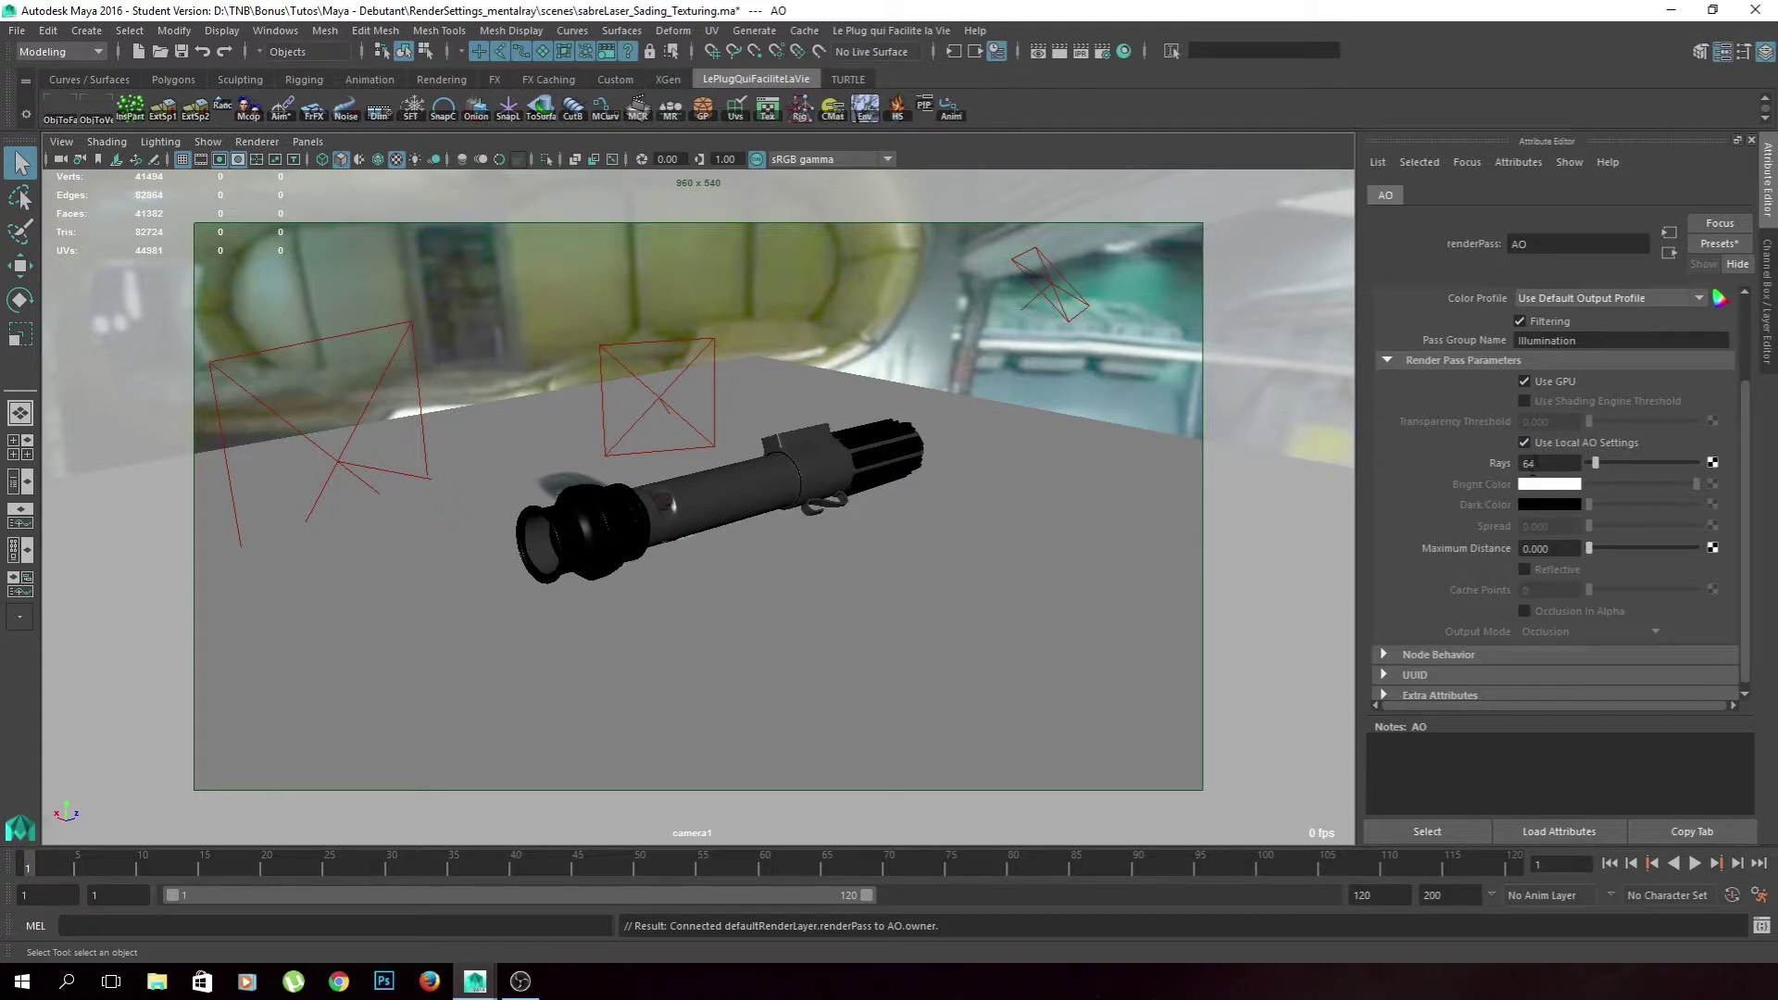
pyautogui.moveTo(1532, 463); pyautogui.dragTo(1488, 467)
pyautogui.click(1551, 460)
# View the scene through the persp camera, showing the saber on the plane
pyautogui.click(308, 141)
pyautogui.moveTo(337, 159)
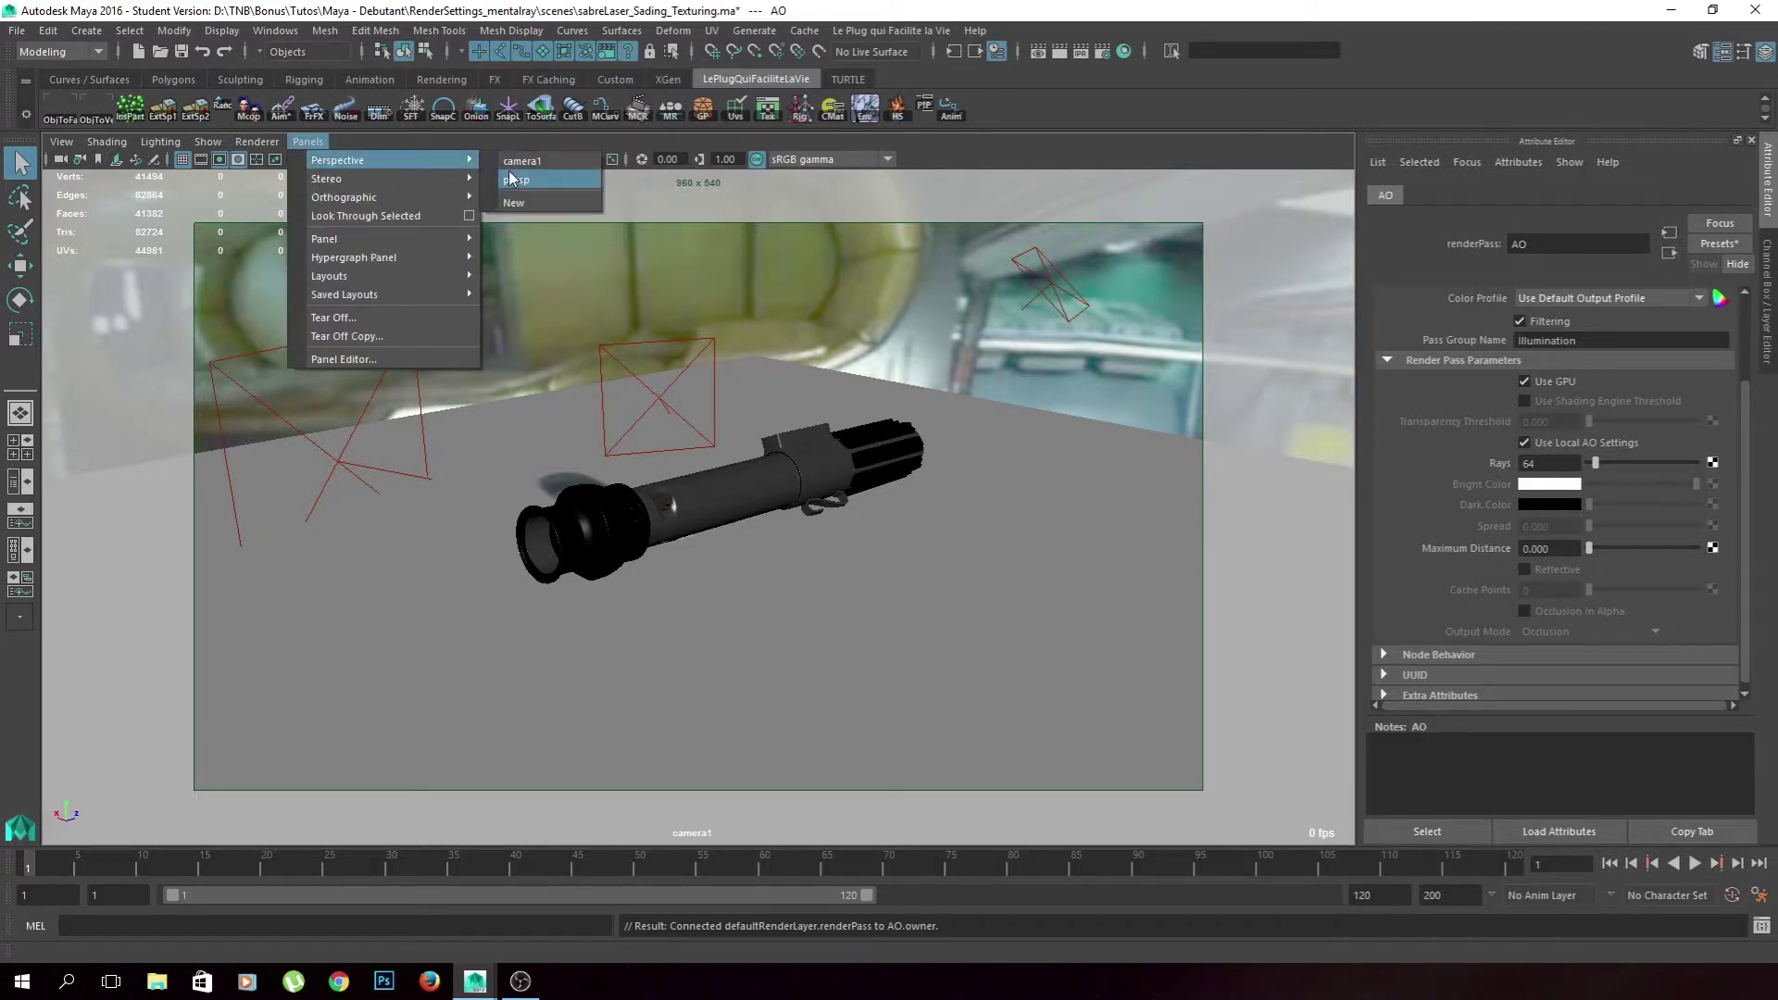
pyautogui.click(516, 180)
pyautogui.moveTo(772, 521)
pyautogui.keyDown('alt'); pyautogui.mouseDown()
pyautogui.moveTo(898, 515)
pyautogui.moveTo(834, 509)
pyautogui.mouseUp(); pyautogui.keyUp('alt')
pyautogui.scroll(-5, 898, 515)
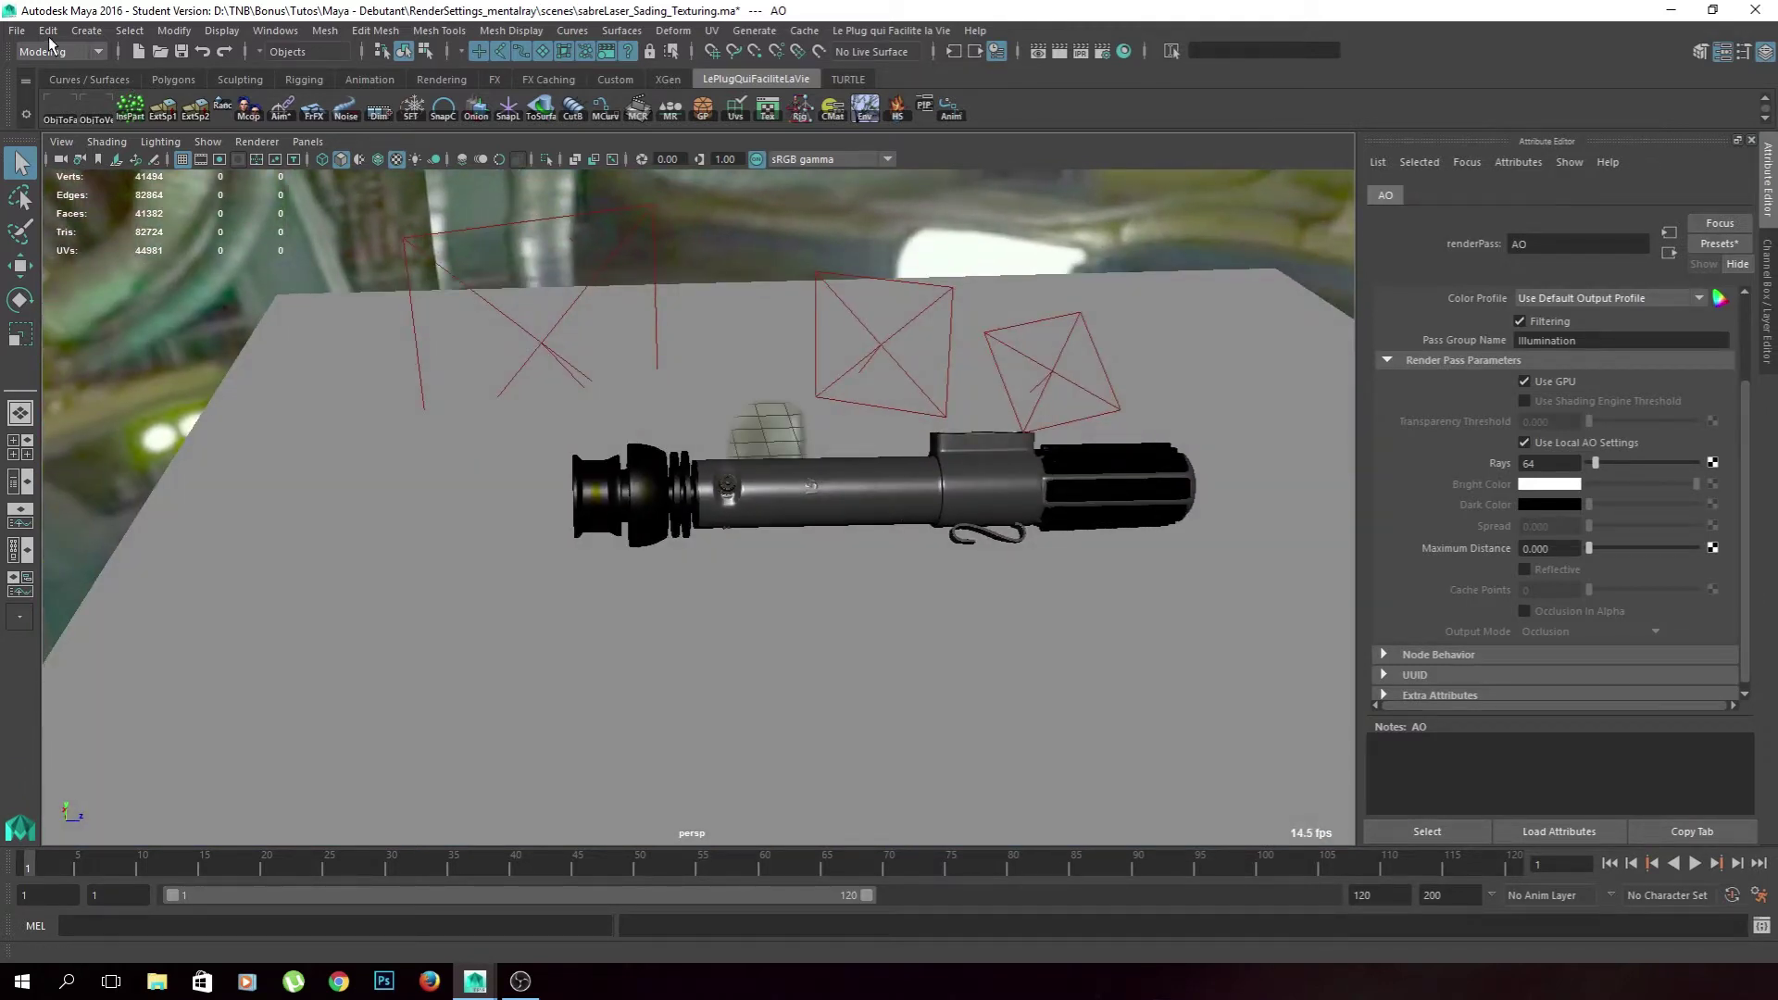
# Measure across the ground plane with the Distance Tool, about 29.14 units
pyautogui.click(48, 31)
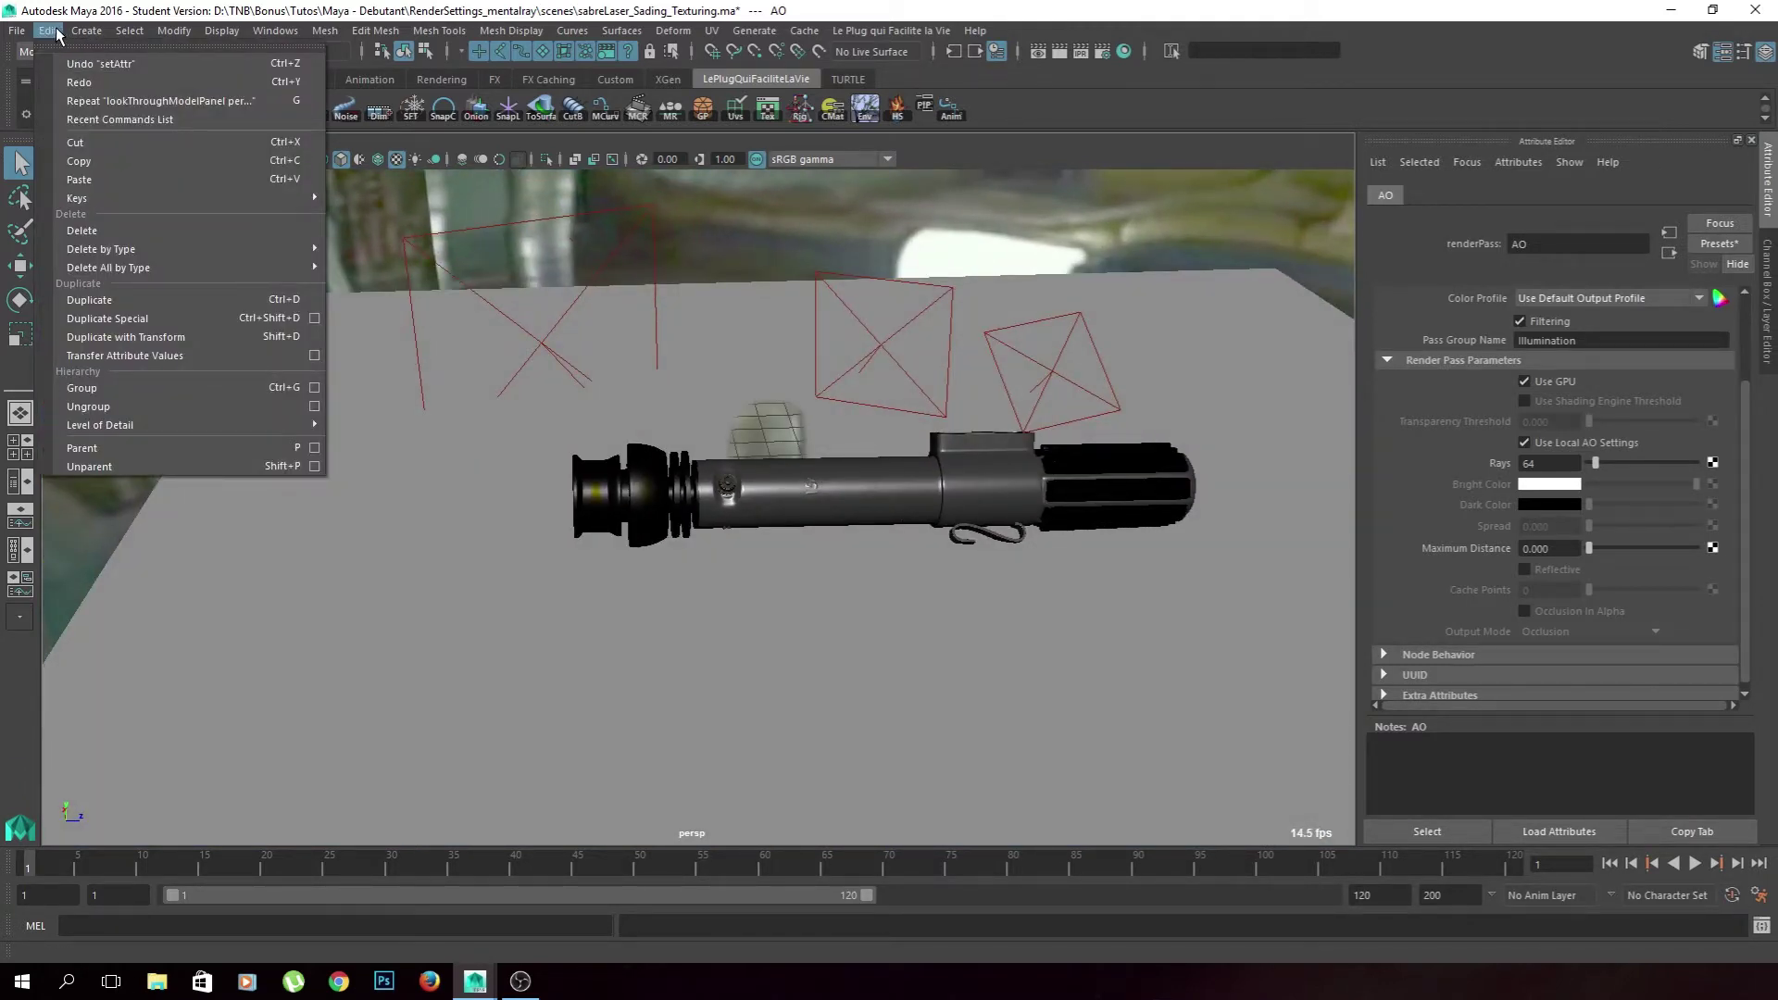
pyautogui.click(88, 30)
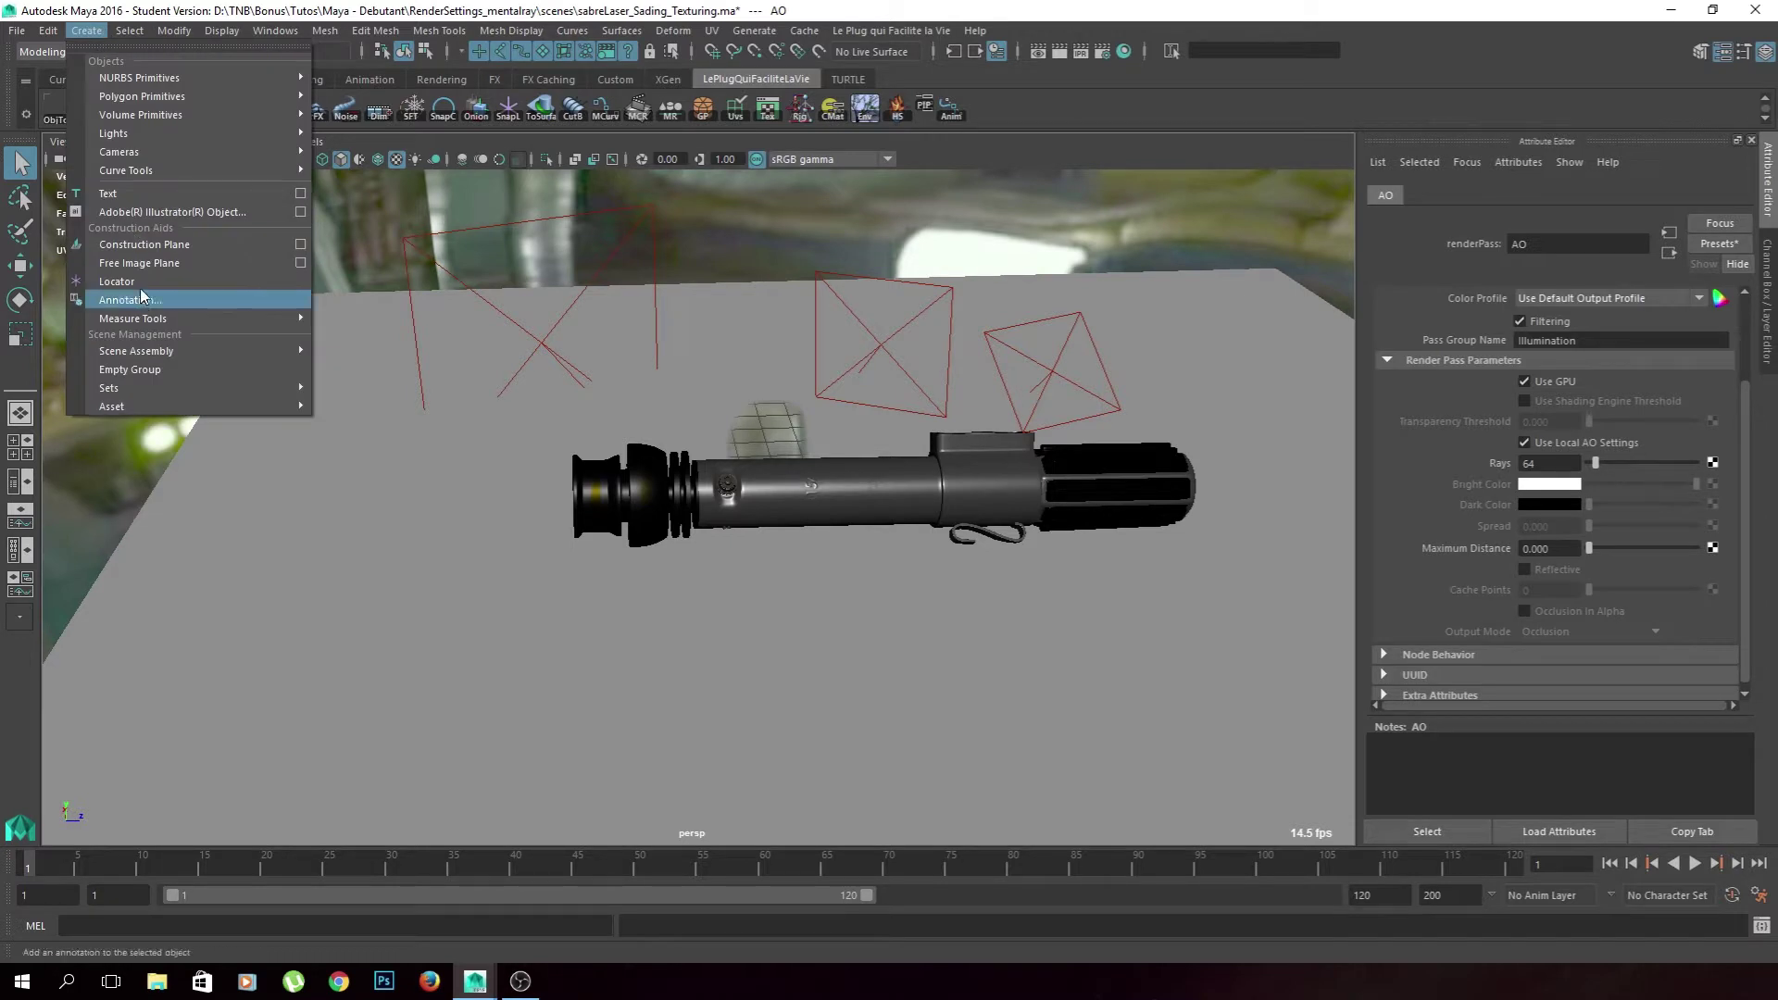
pyautogui.moveTo(133, 318)
pyautogui.click(366, 335)
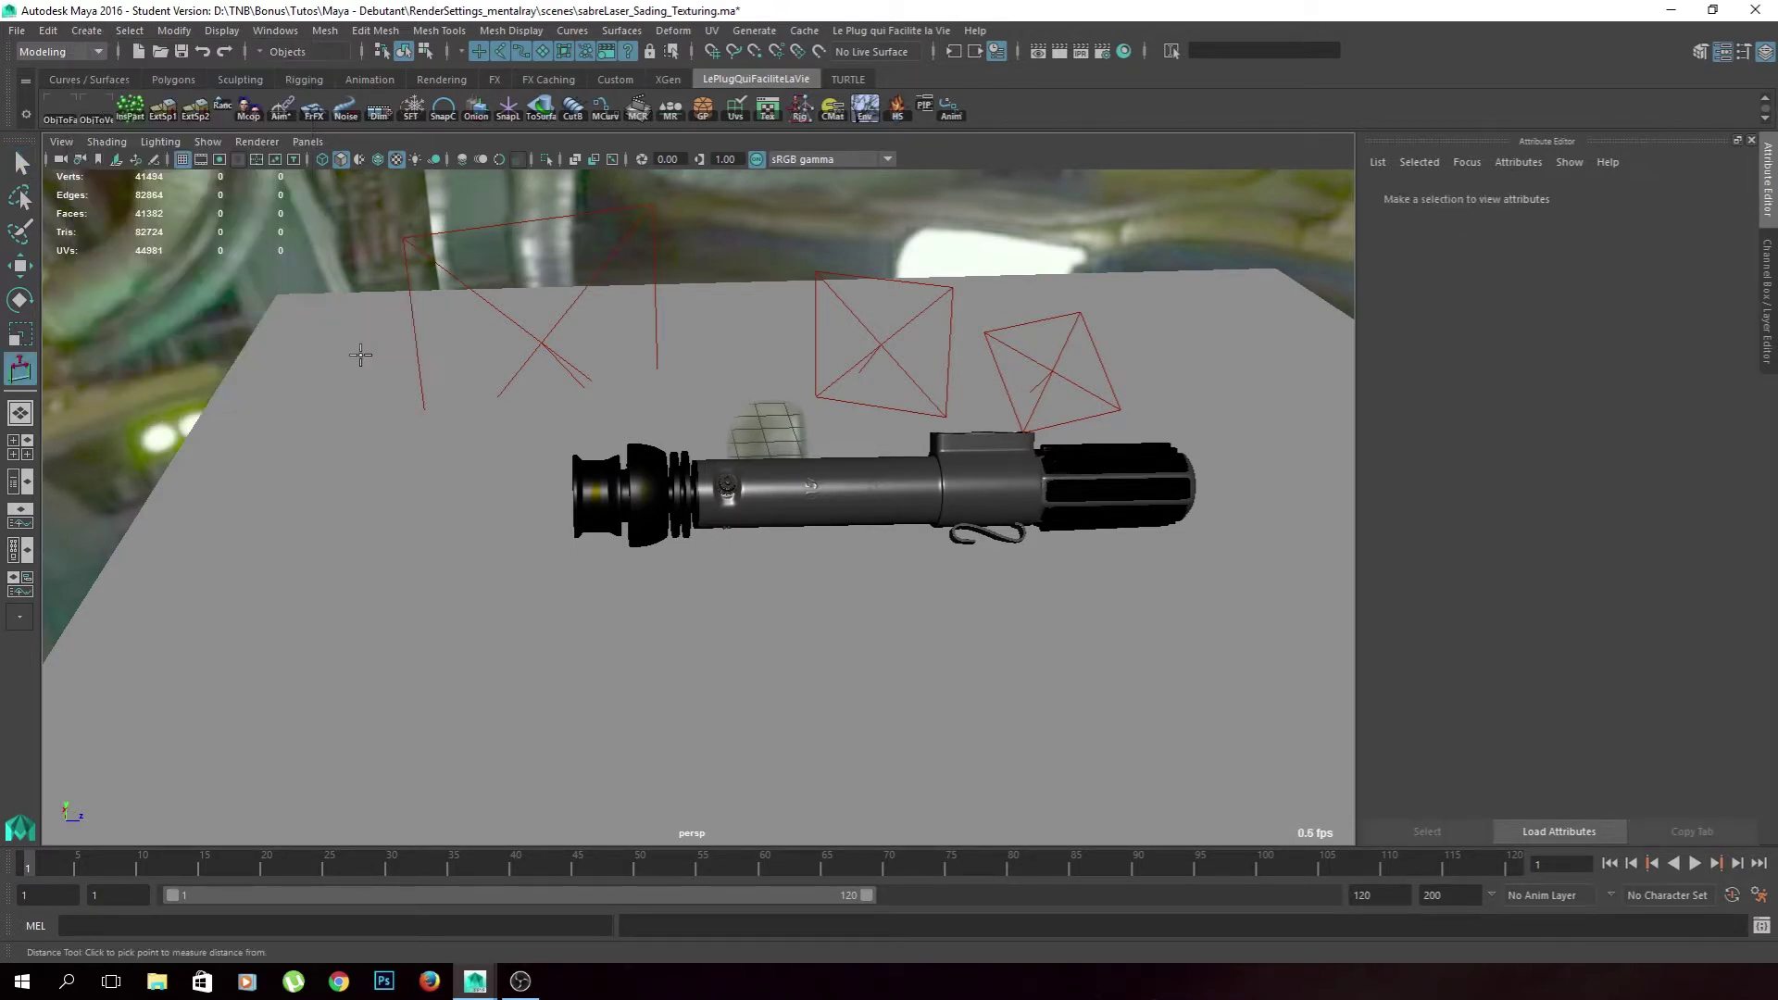
pyautogui.click(298, 489)
pyautogui.click(1250, 433)
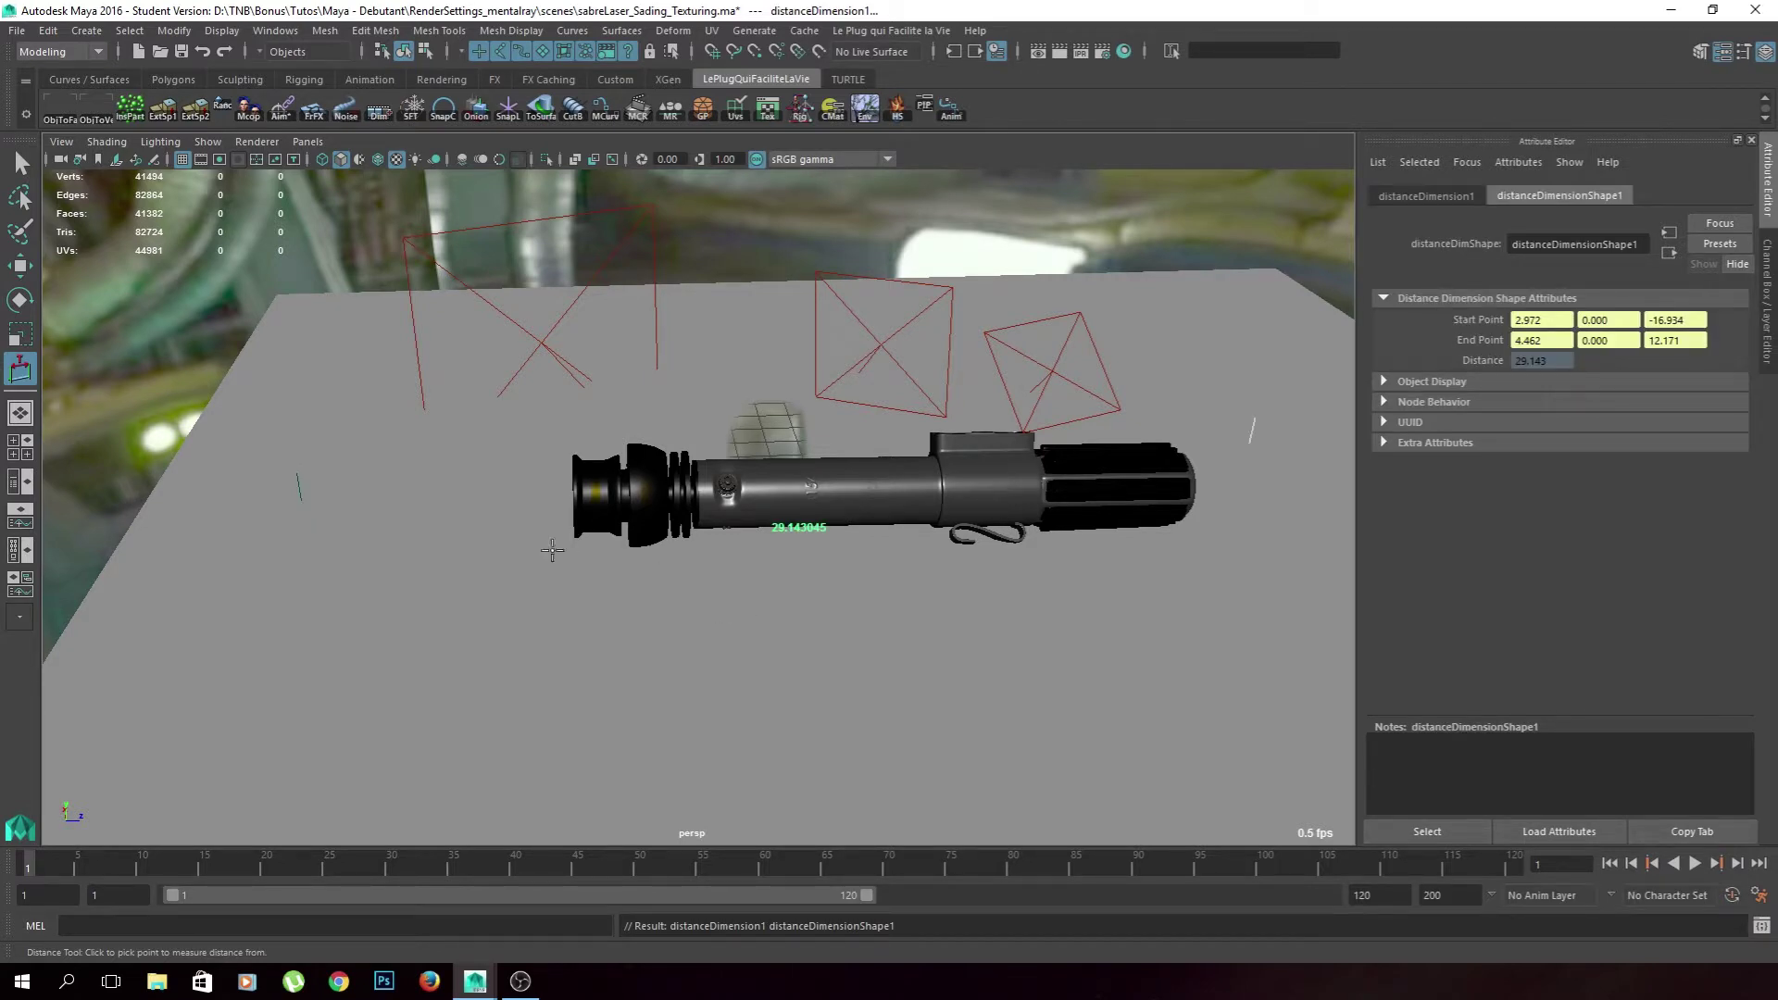
# Move both measuring locators toward the plane's far edge, then remove the measurement
pyautogui.press('w')
pyautogui.click(299, 490)
pyautogui.keyDown('shift'); pyautogui.click(1255, 427); pyautogui.keyUp('shift')
pyautogui.moveTo(1264, 305); pyautogui.dragTo(1295, 151)
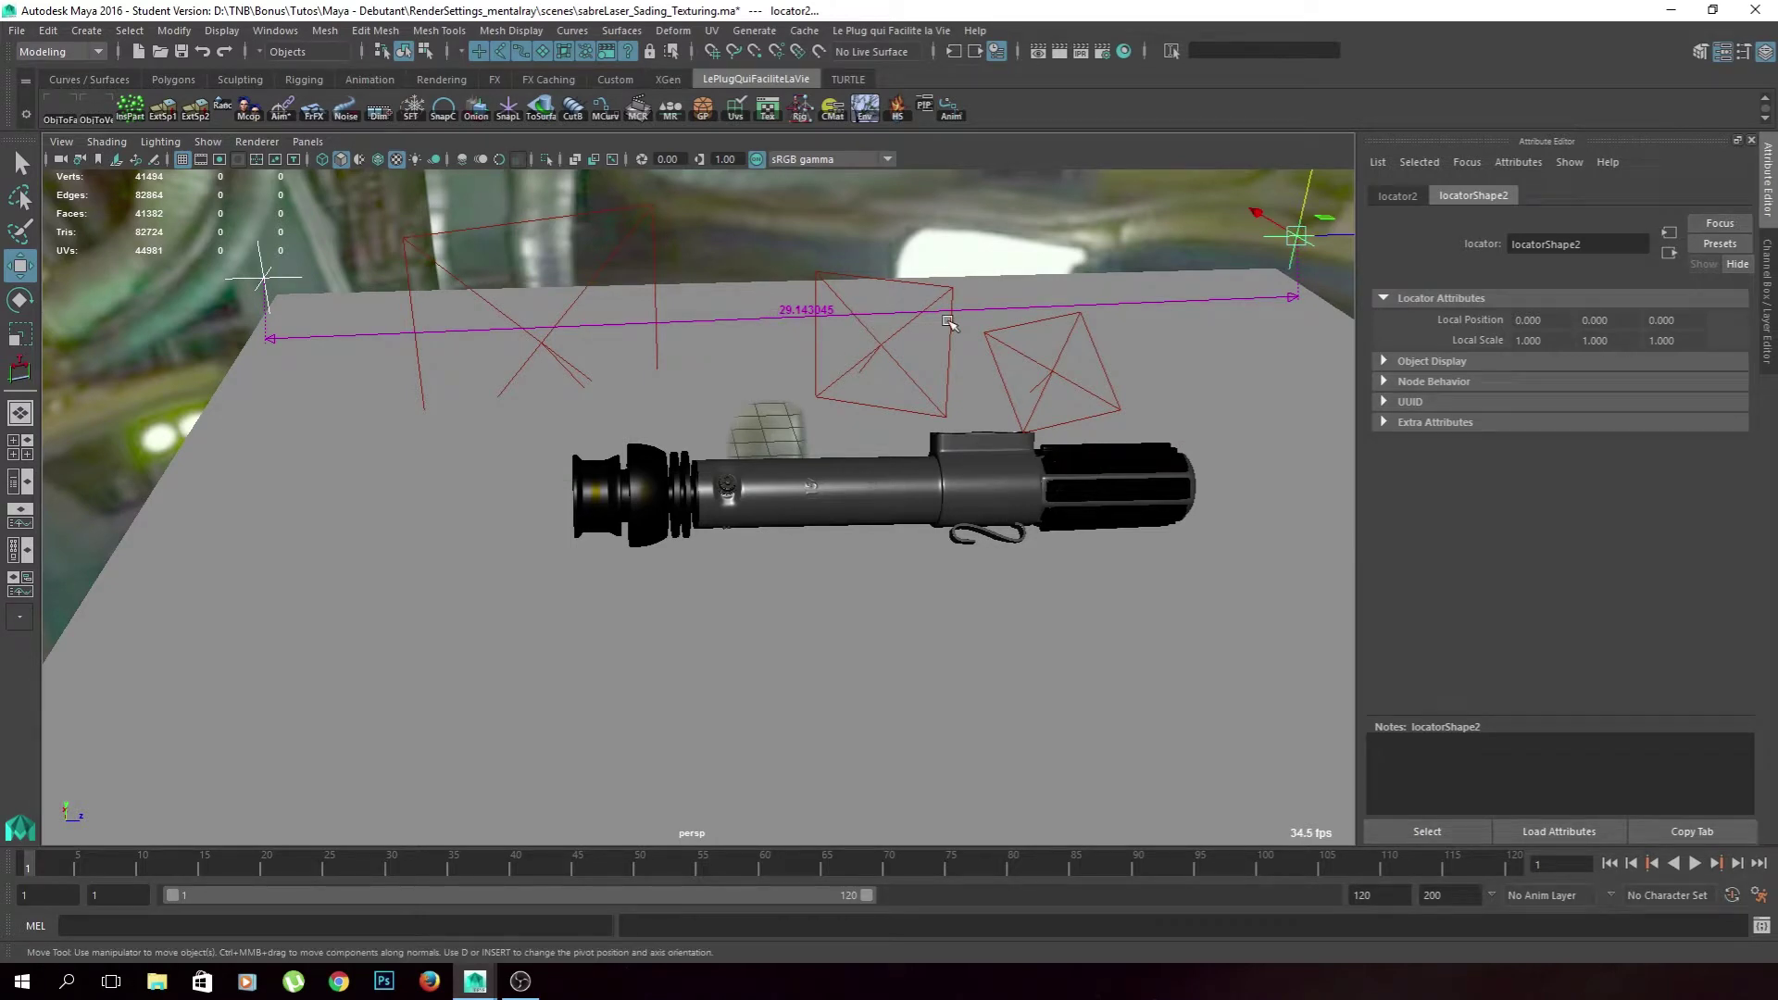
pyautogui.hotkey('ctrl', 'z')
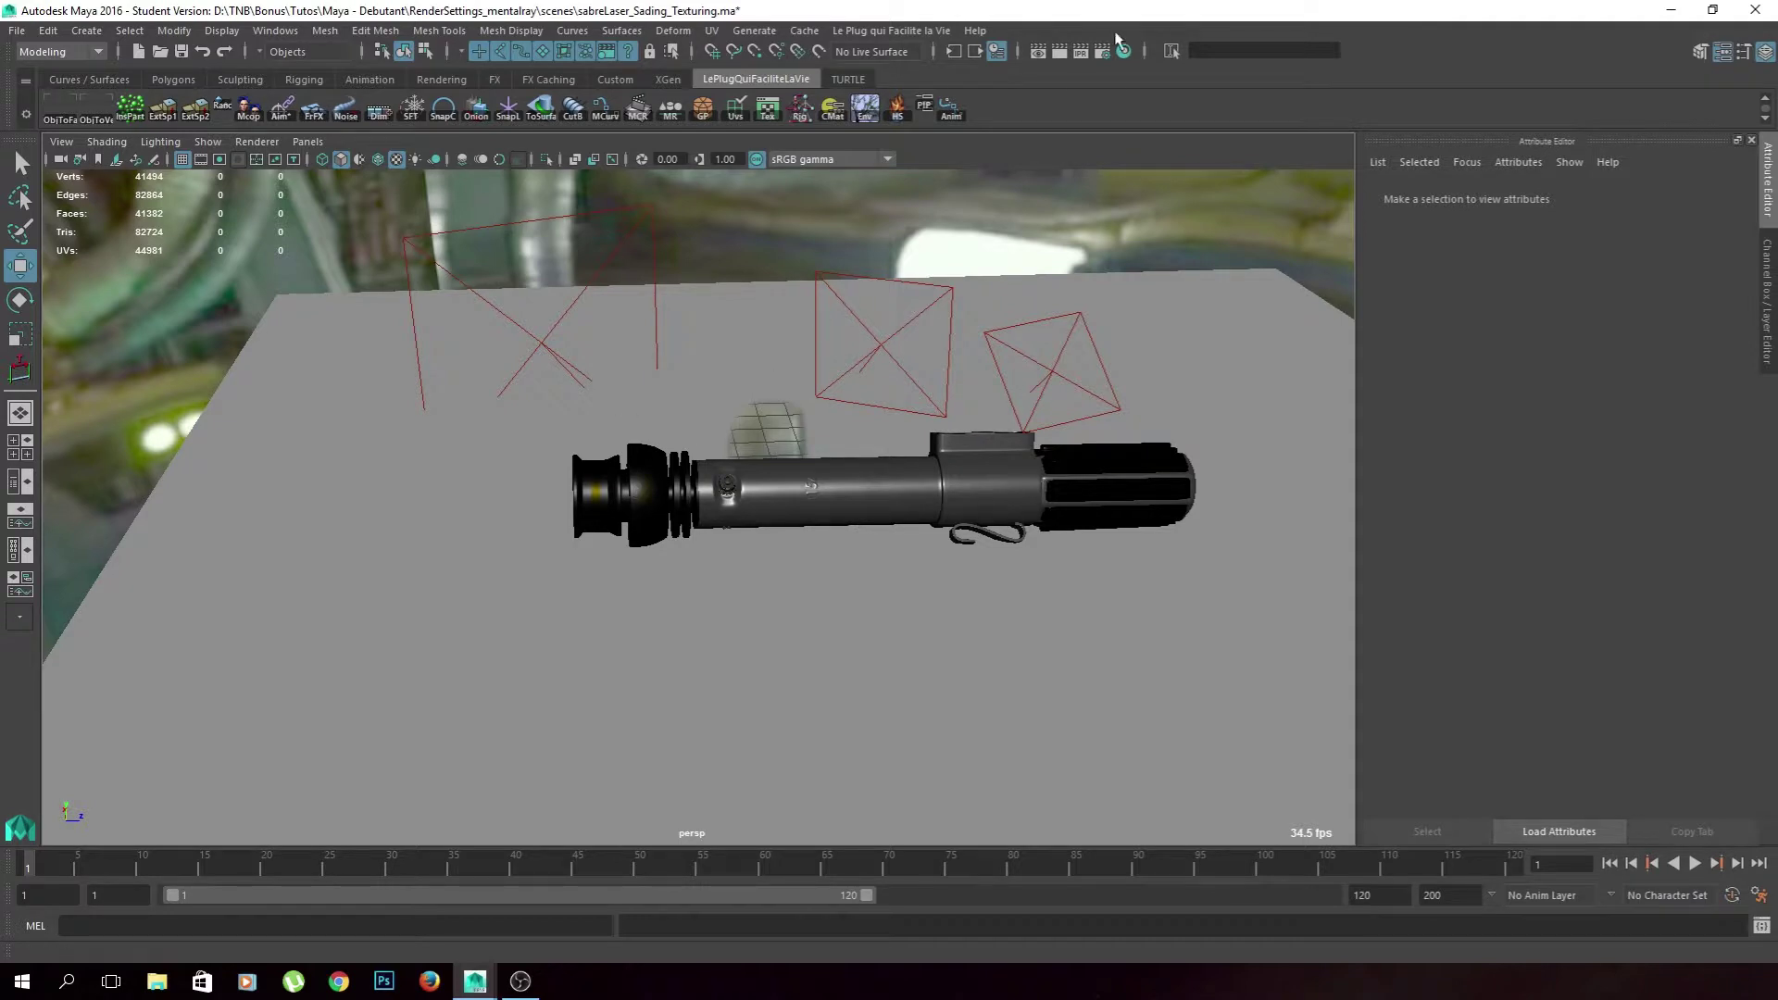
# Show the AO pass attributes from Render Settings Passes and check its Maximum Distance
pyautogui.click(1102, 51)
pyautogui.click(595, 218)
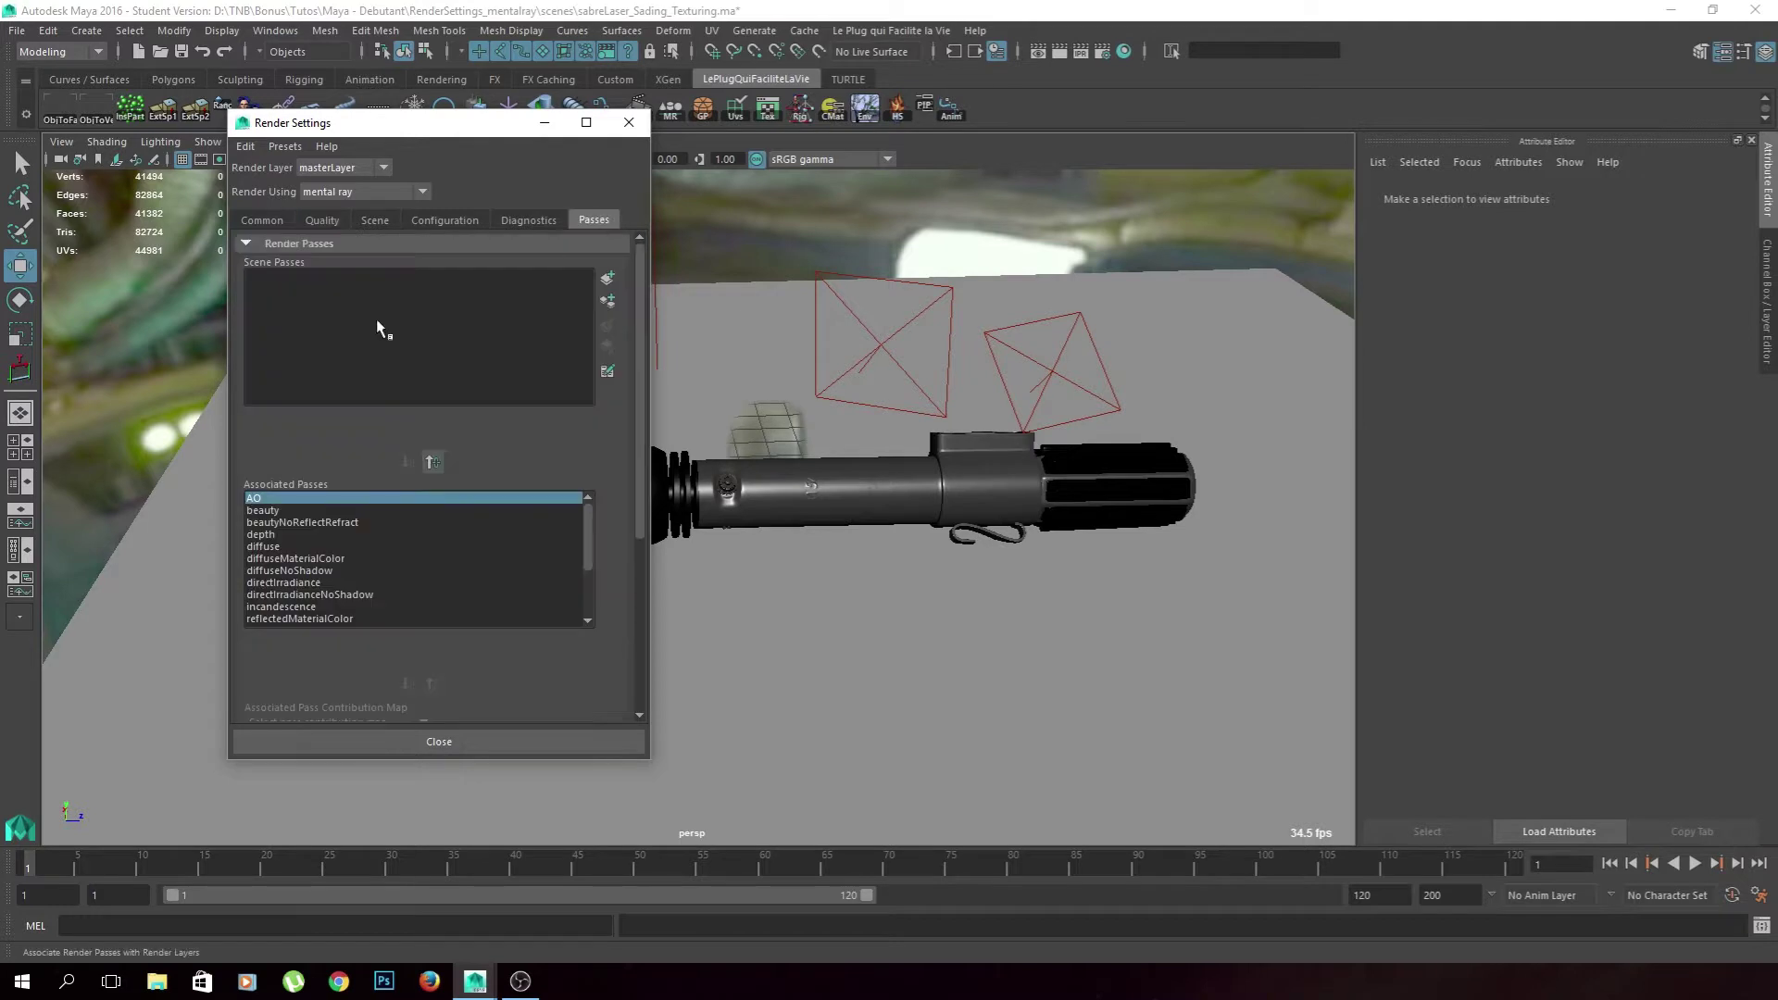
pyautogui.doubleClick(300, 498)
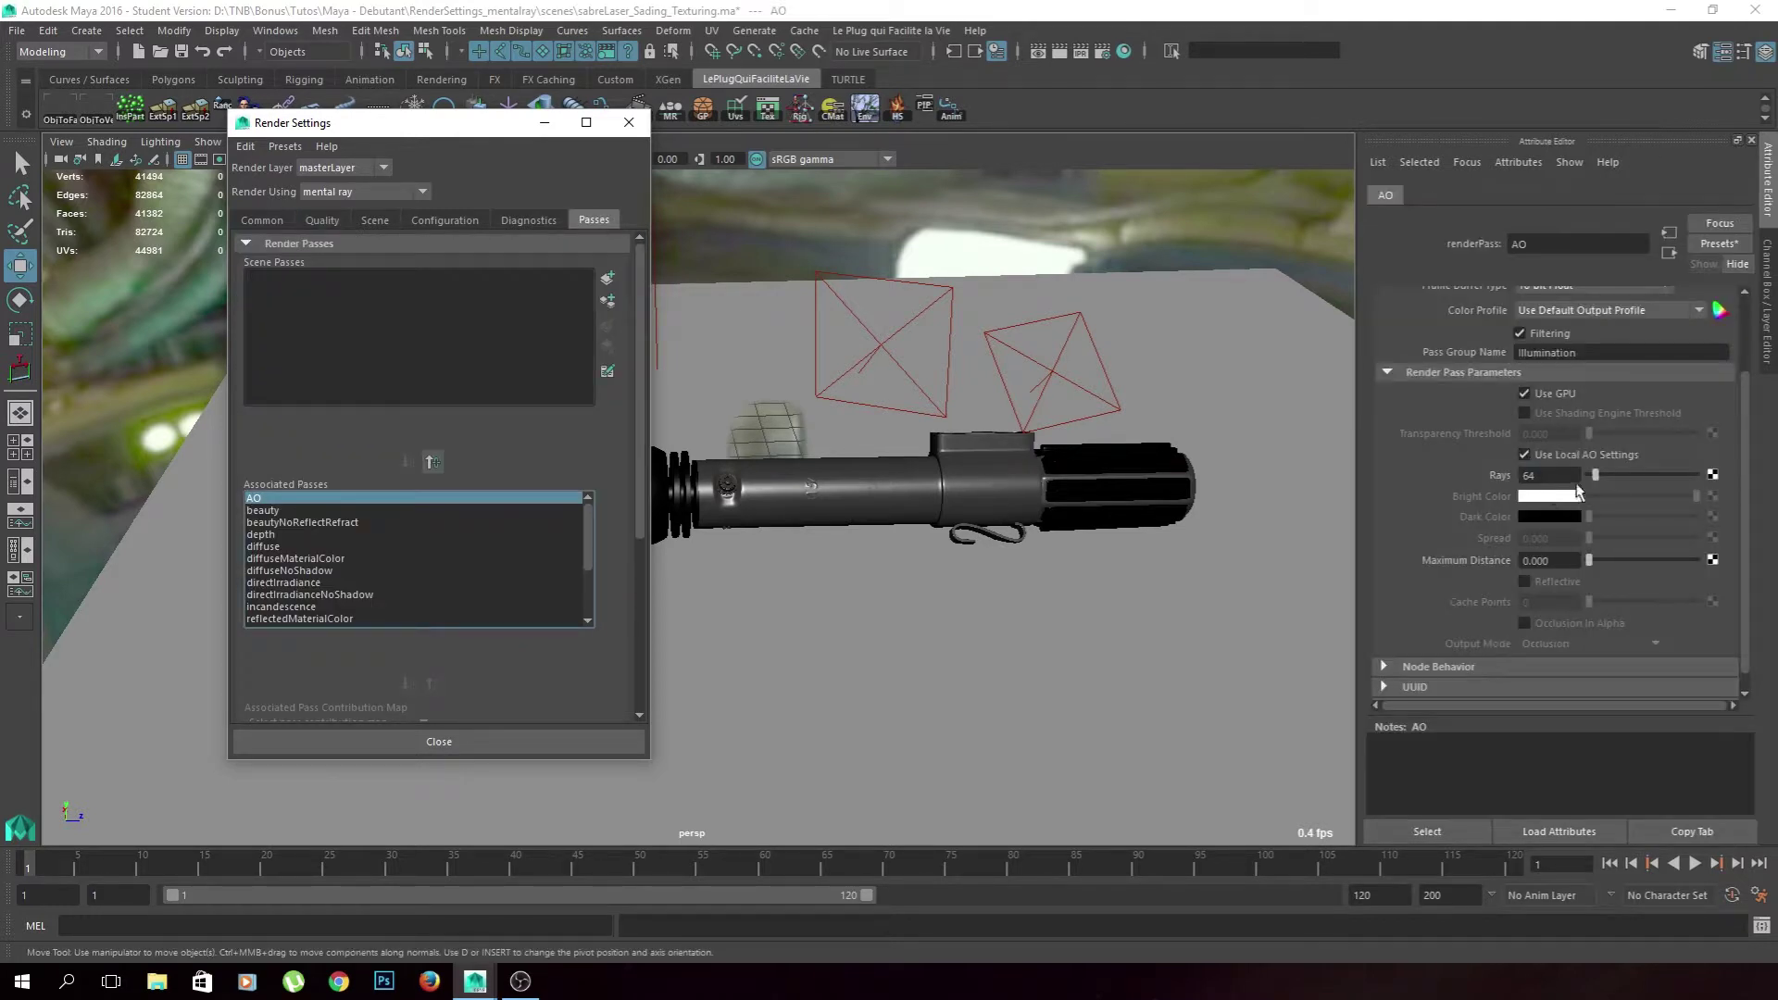
pyautogui.click(1574, 562)
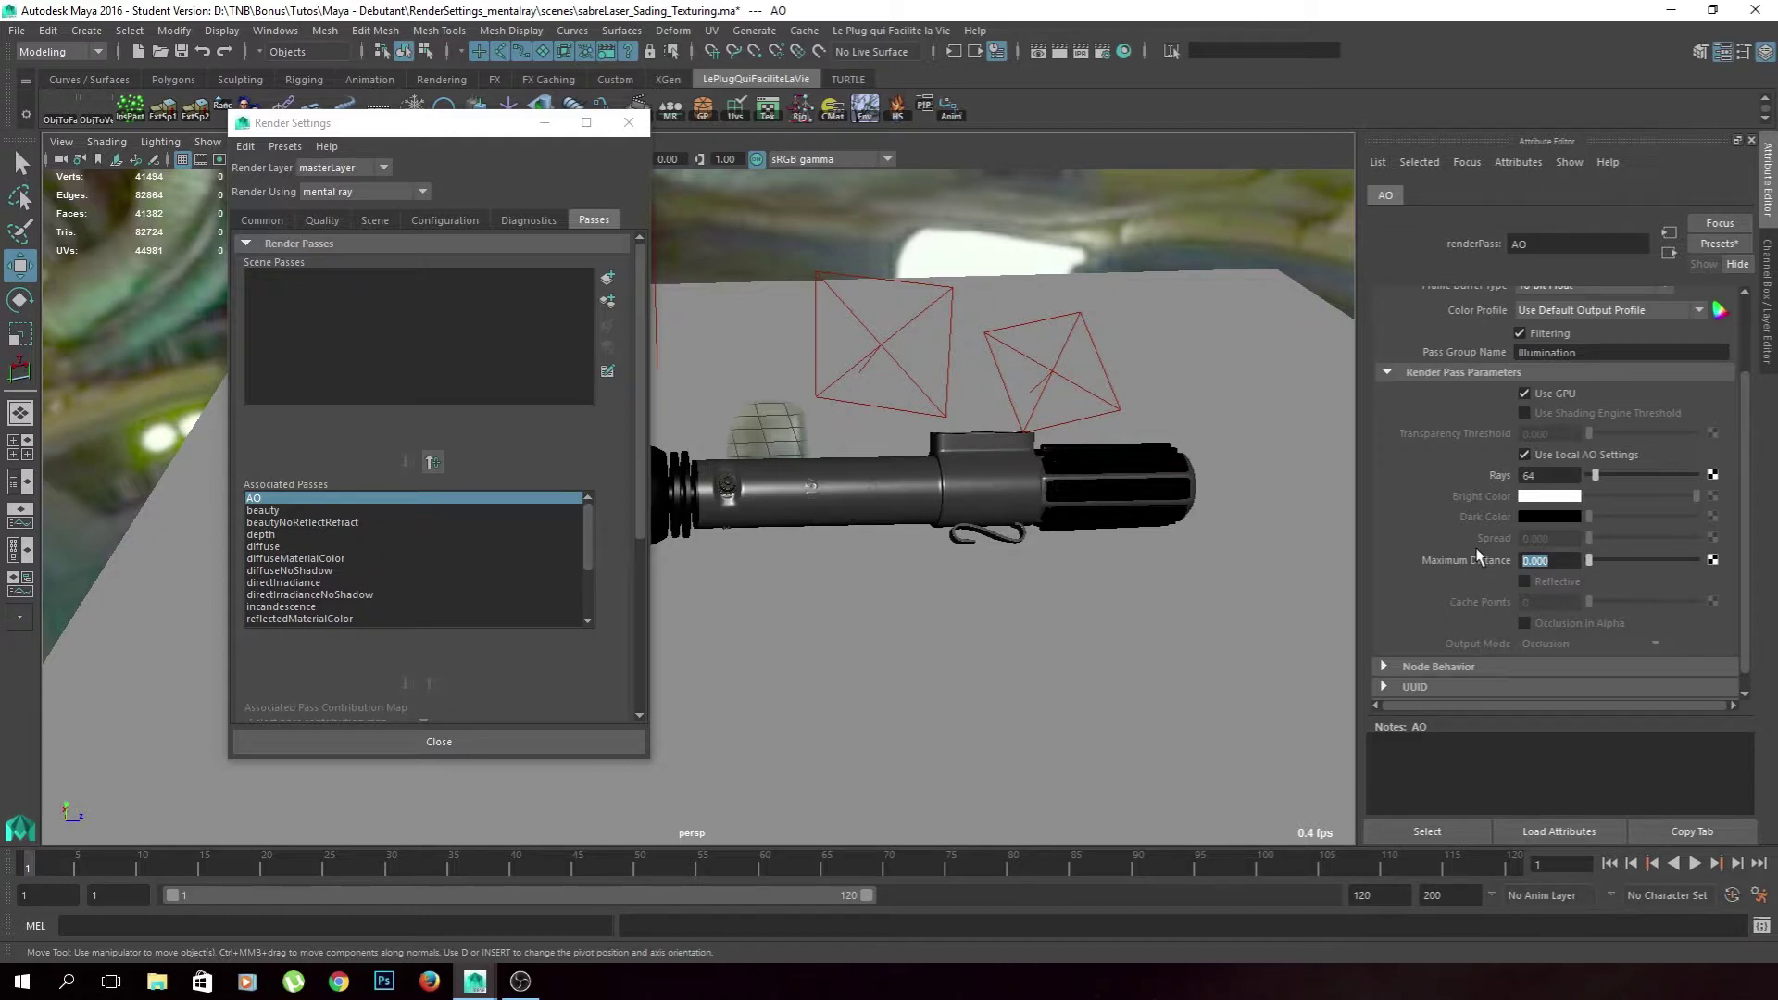
pyautogui.scroll(-1, 1481, 574)
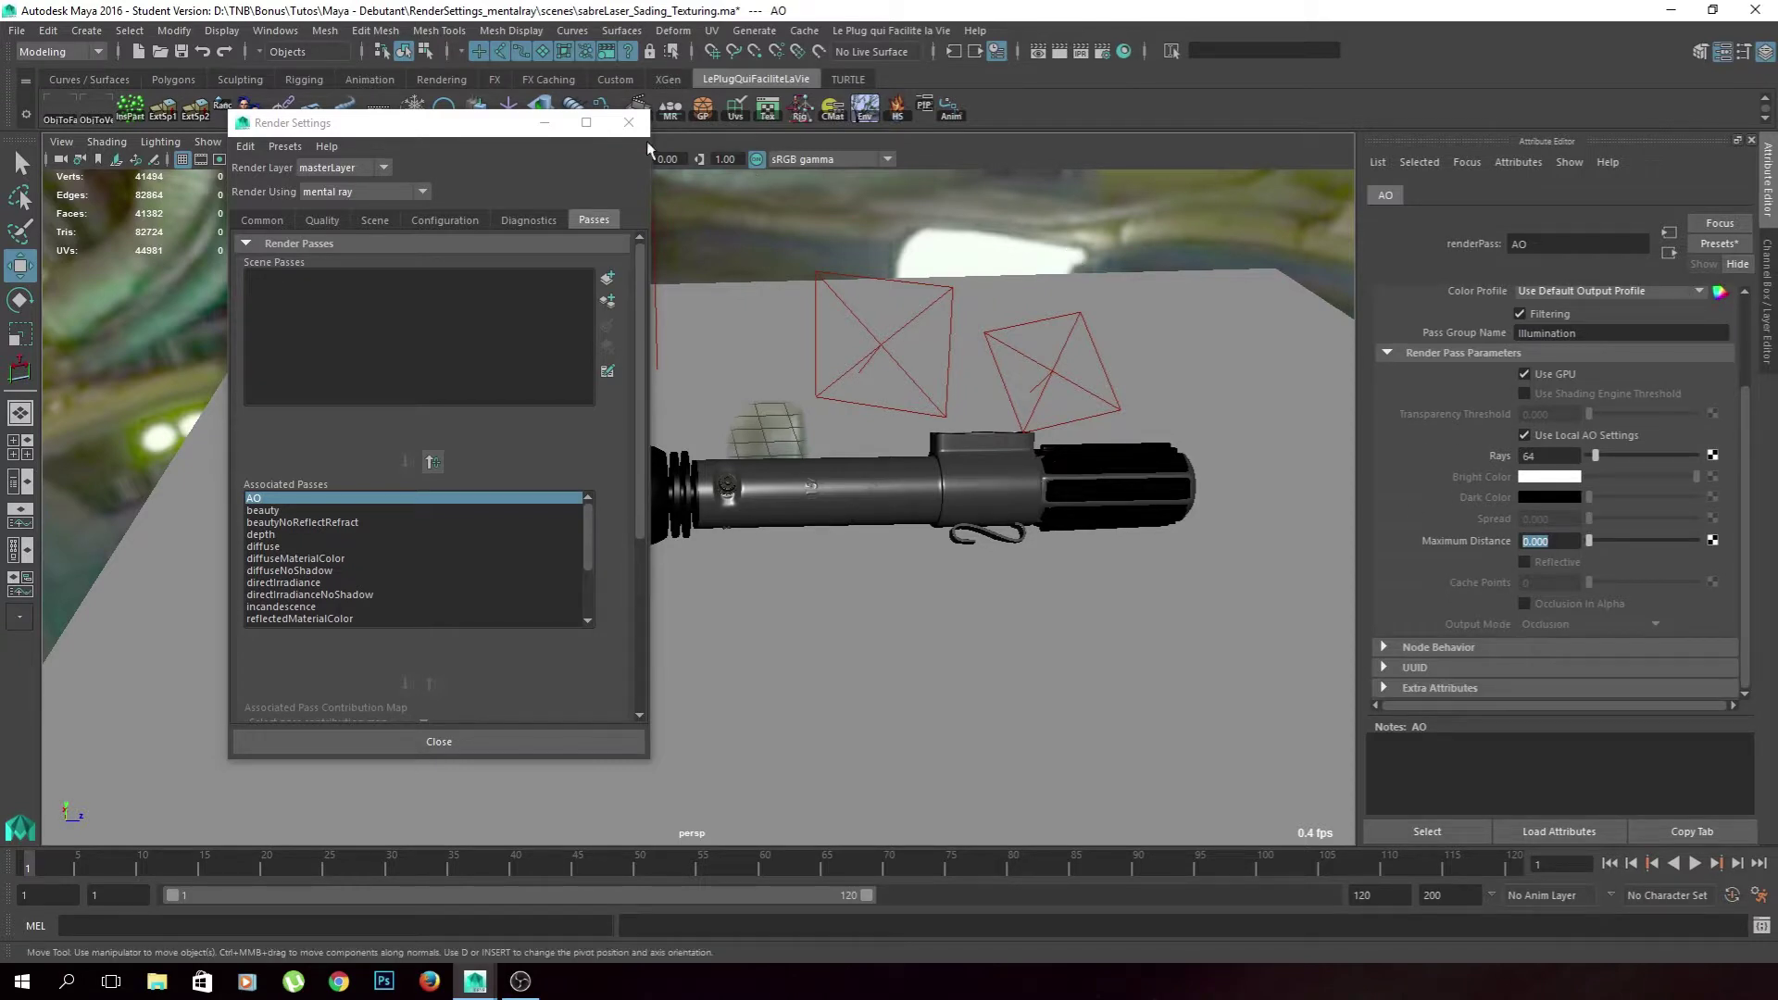
pyautogui.click(628, 122)
# Set the AO pass Frame Buffer Type to 16-bit Float
pyautogui.scroll(5, 1558, 574)
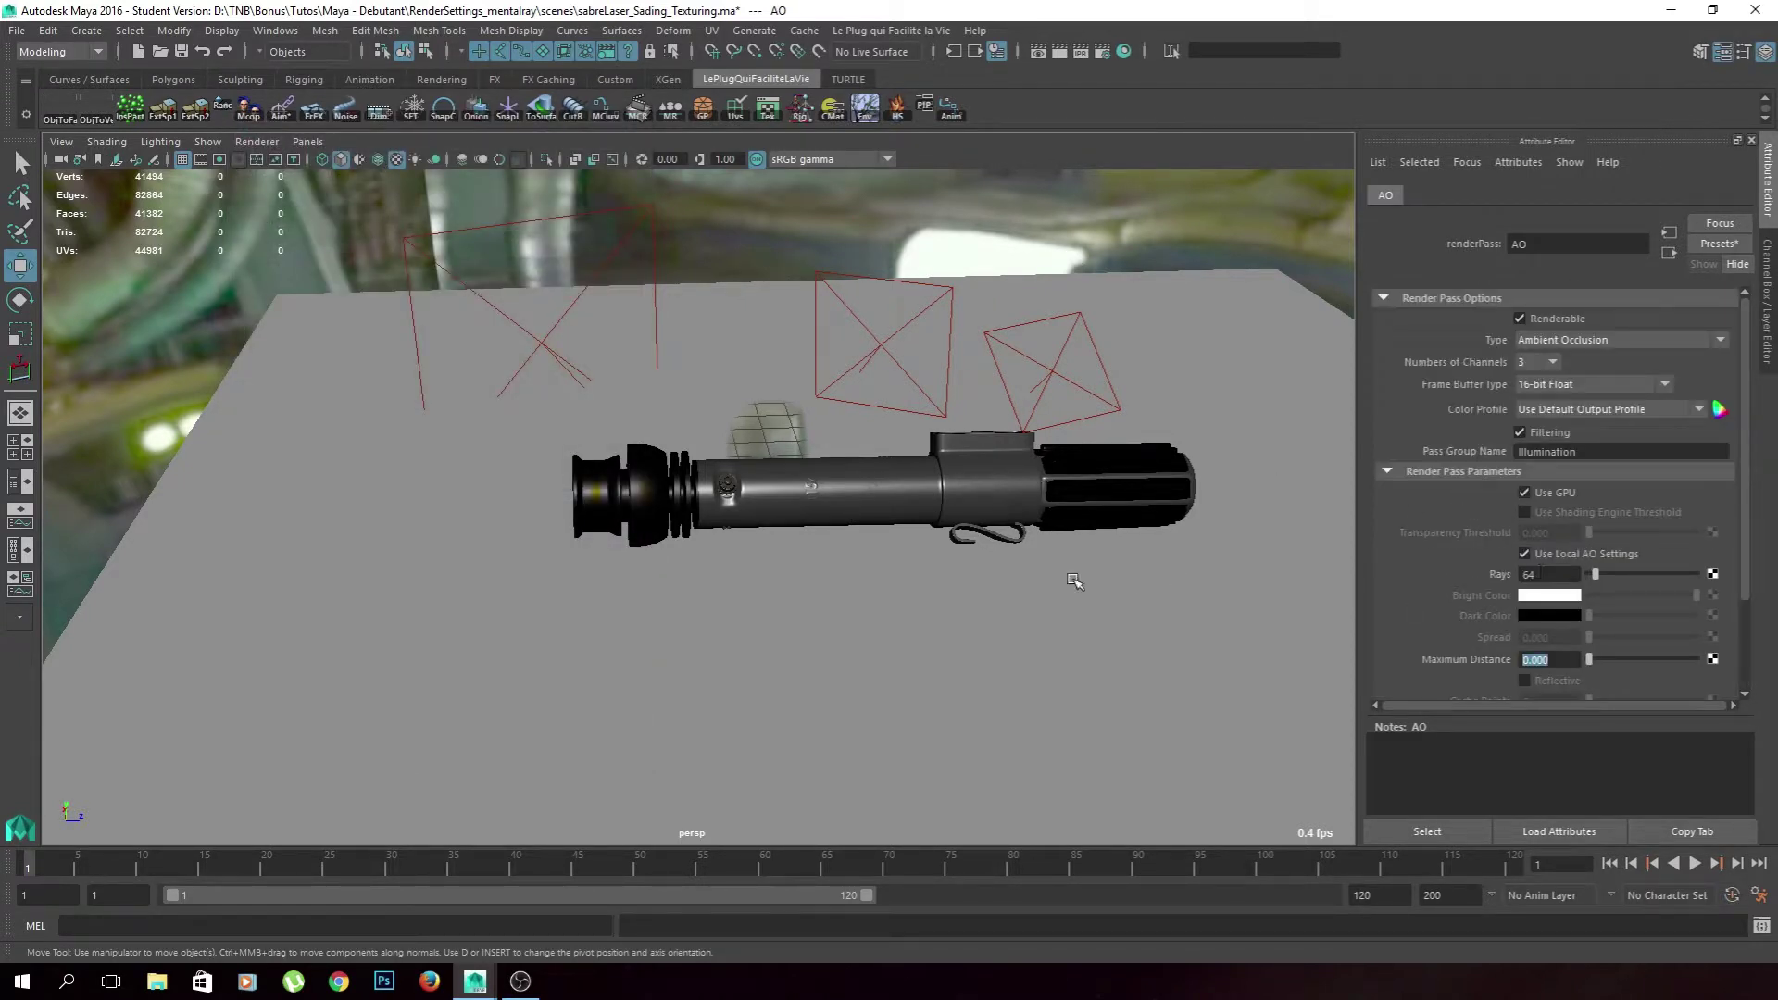
pyautogui.keyDown('alt'); pyautogui.moveTo(1059, 583); pyautogui.dragTo(942, 468); pyautogui.keyUp('alt')
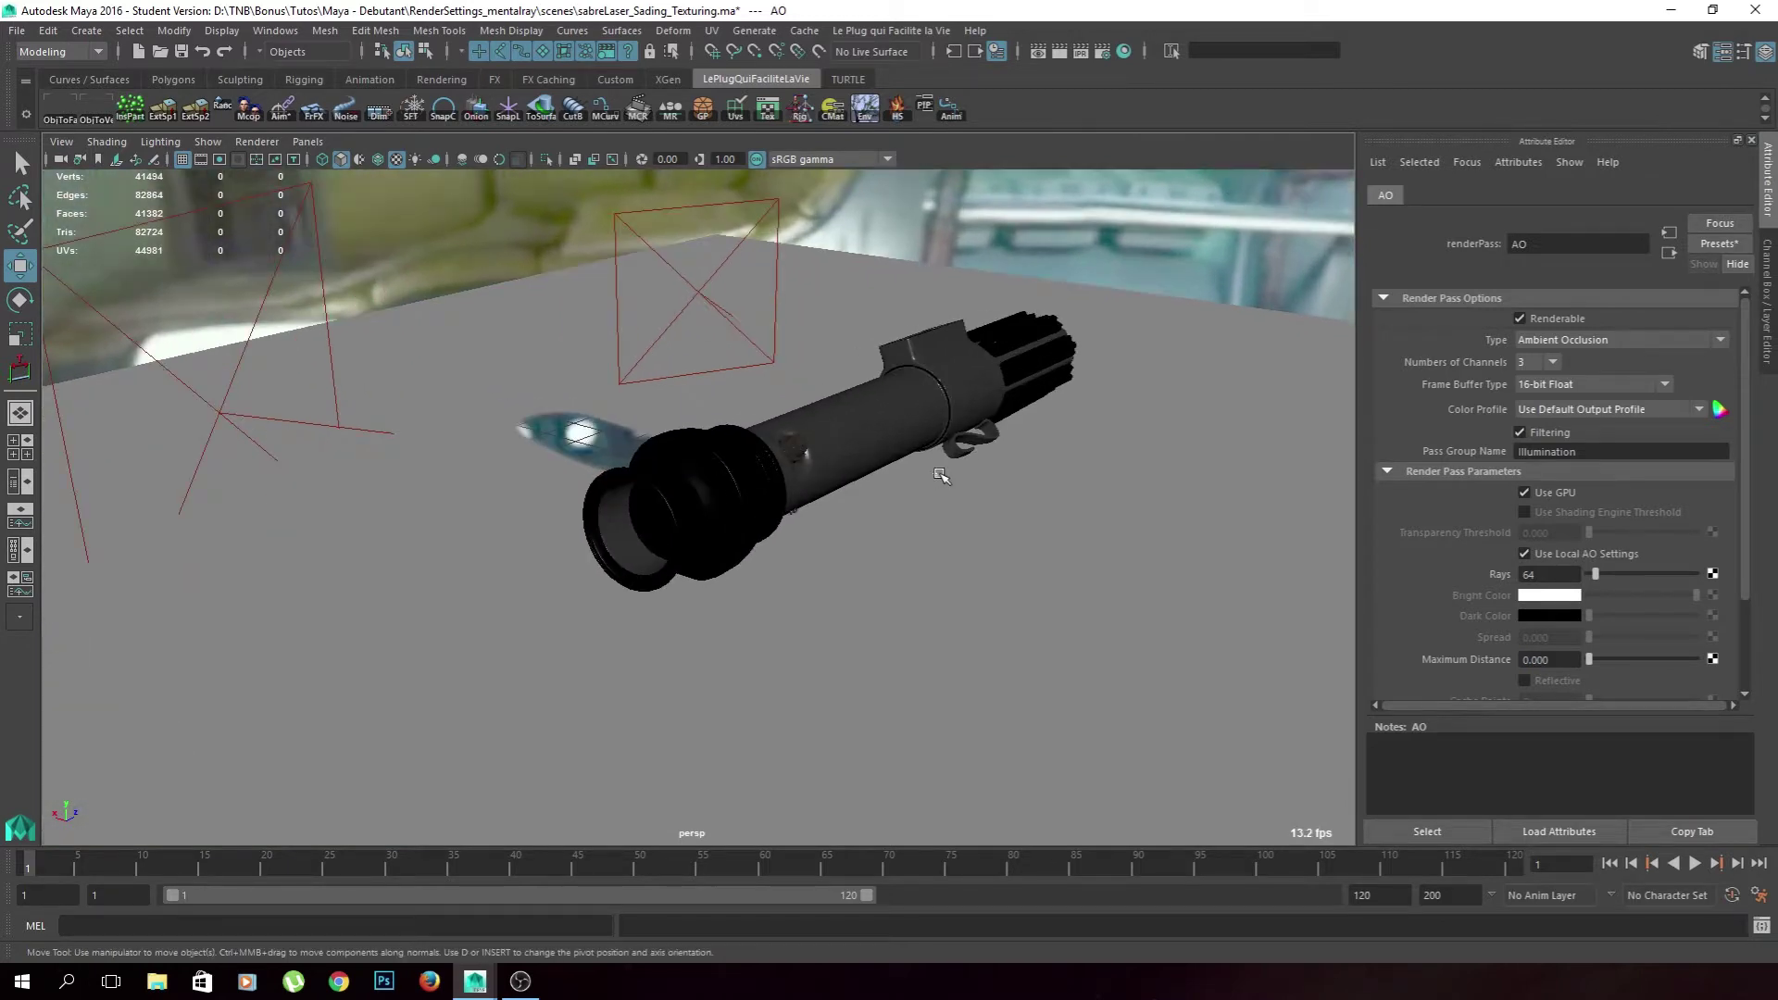
pyautogui.click(1526, 385)
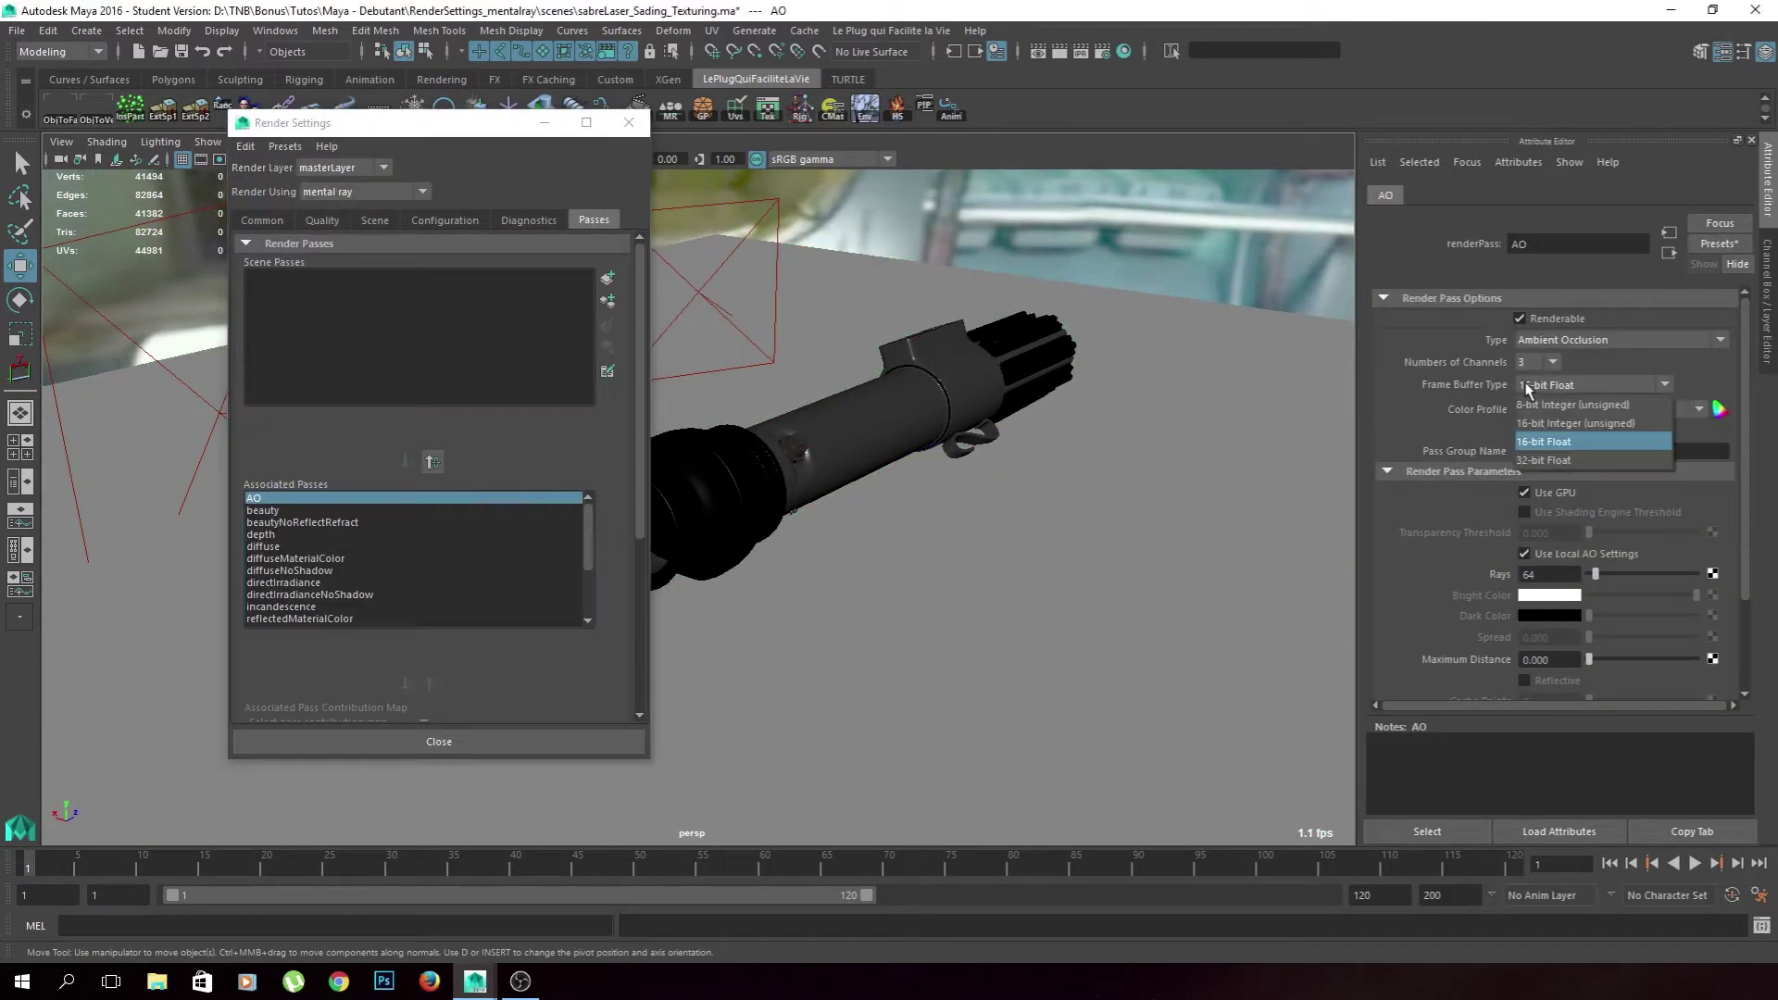
pyautogui.click(1535, 446)
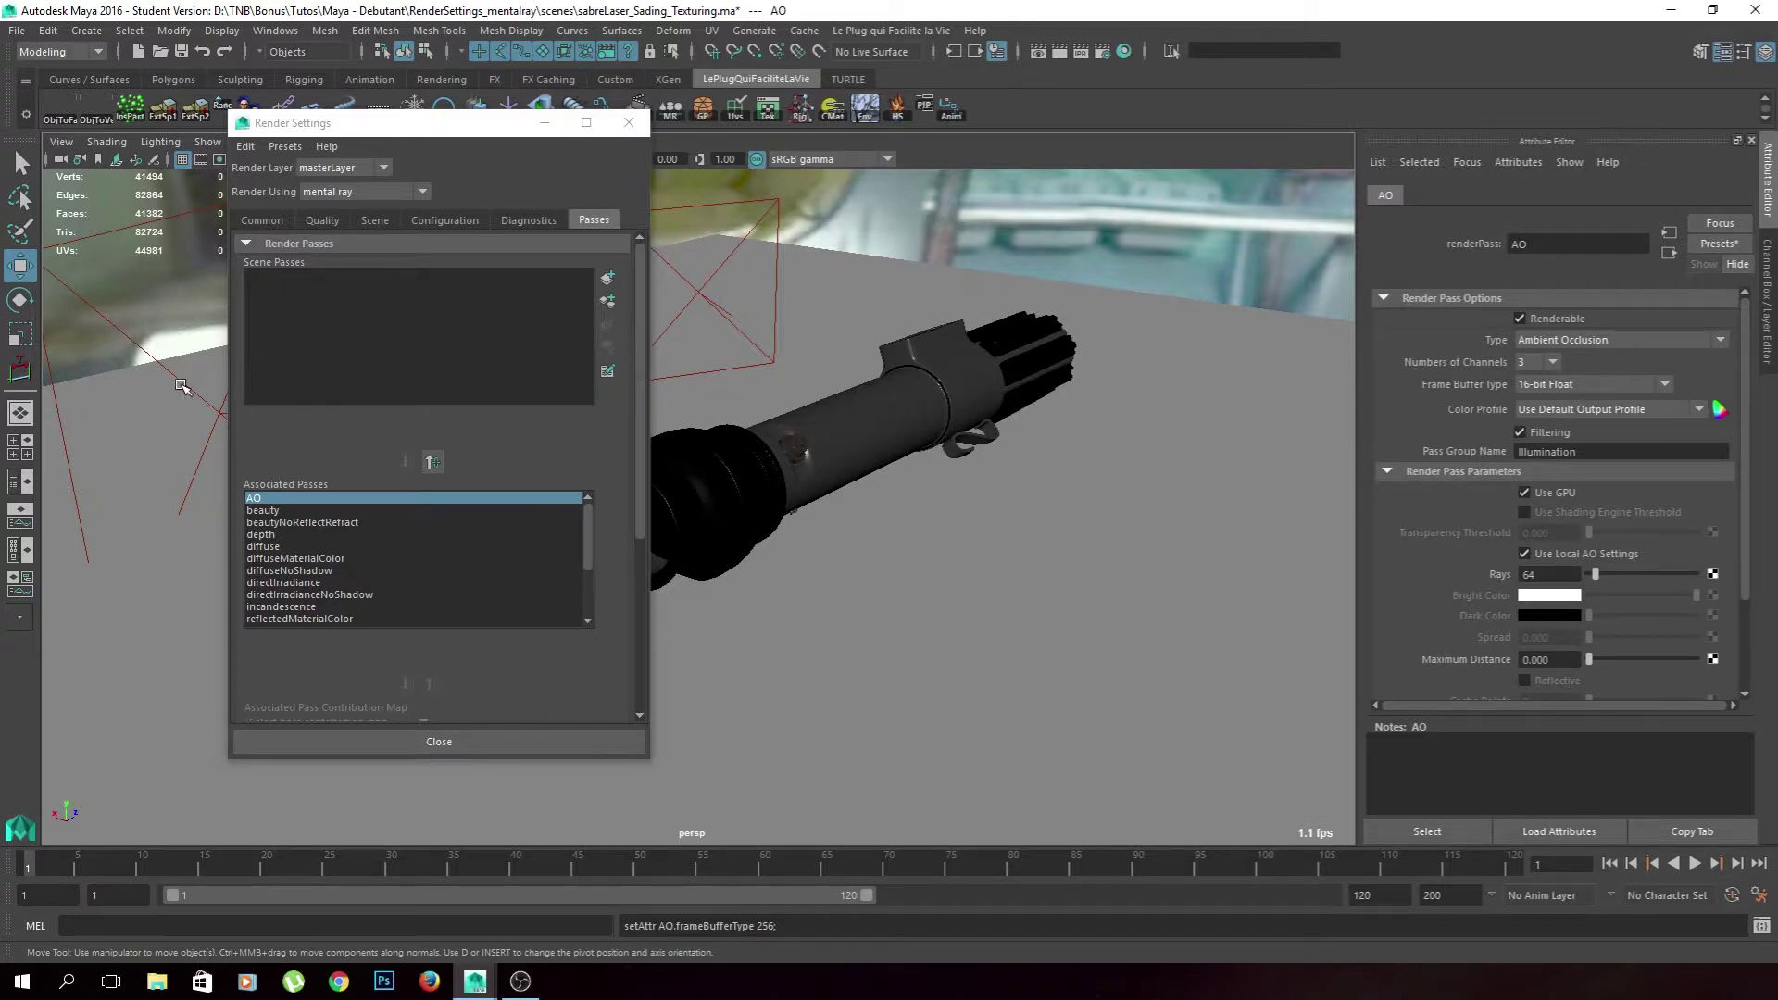
# Review the Quality render settings and close Render Settings
pyautogui.click(320, 220)
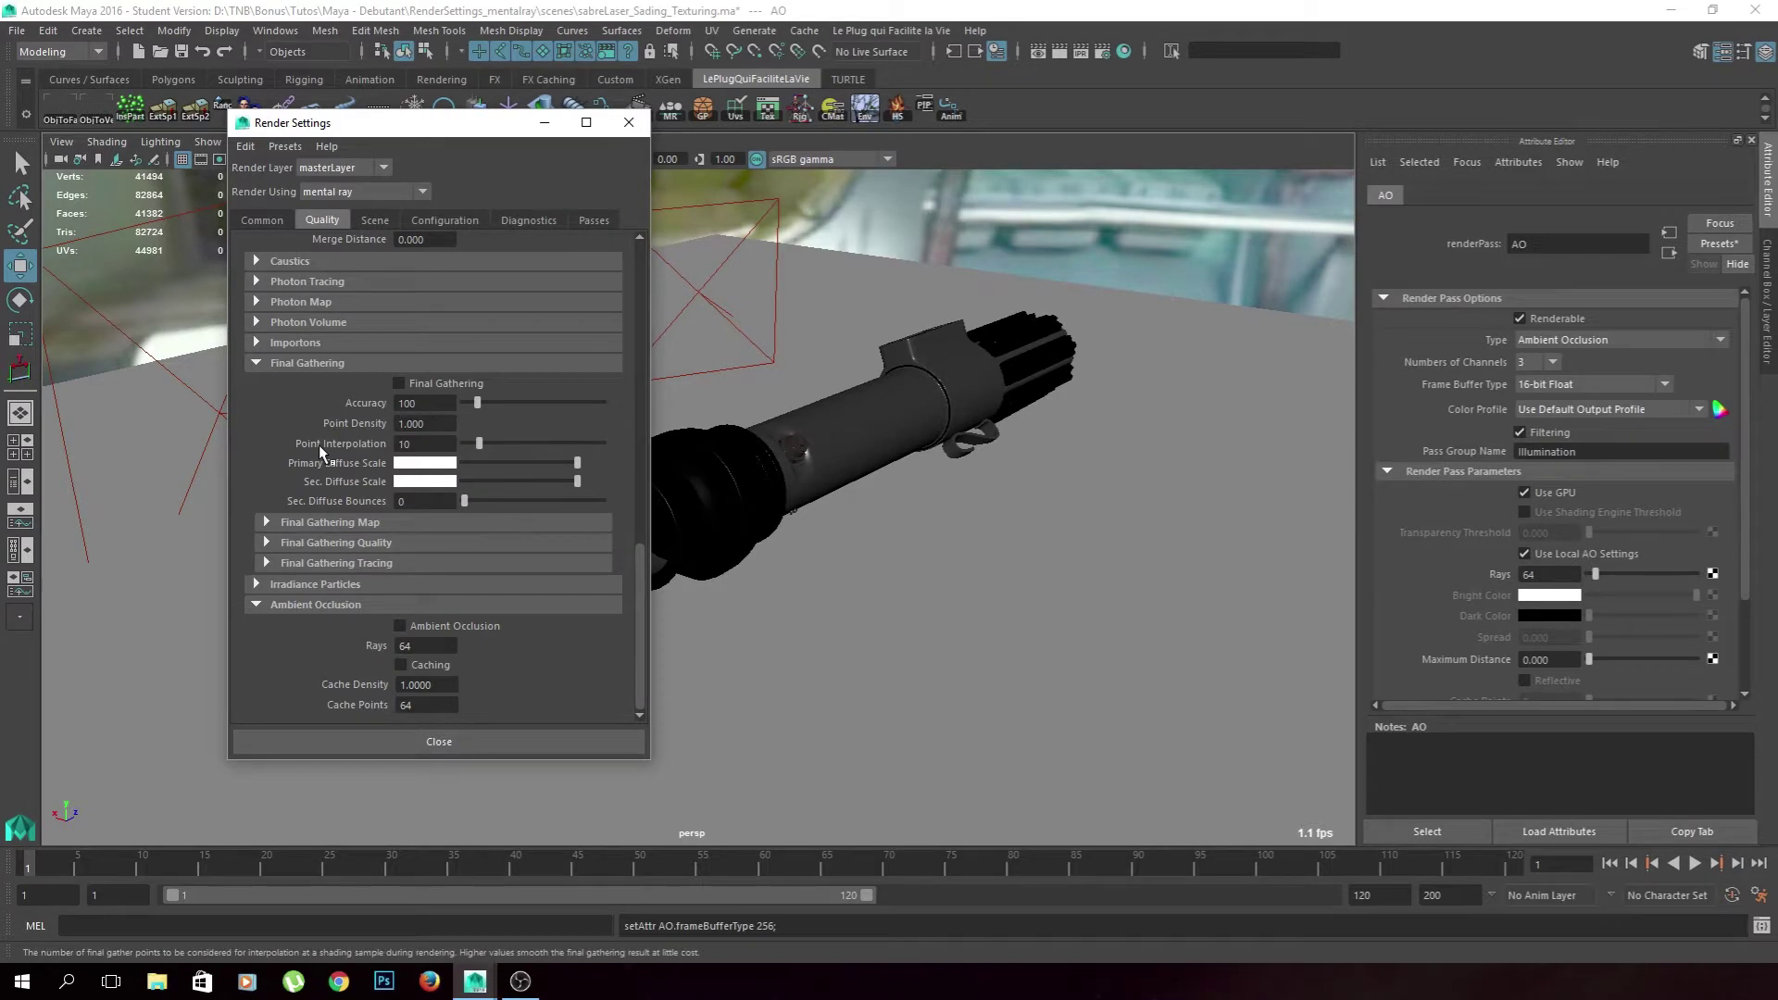
pyautogui.scroll(8, 313, 458)
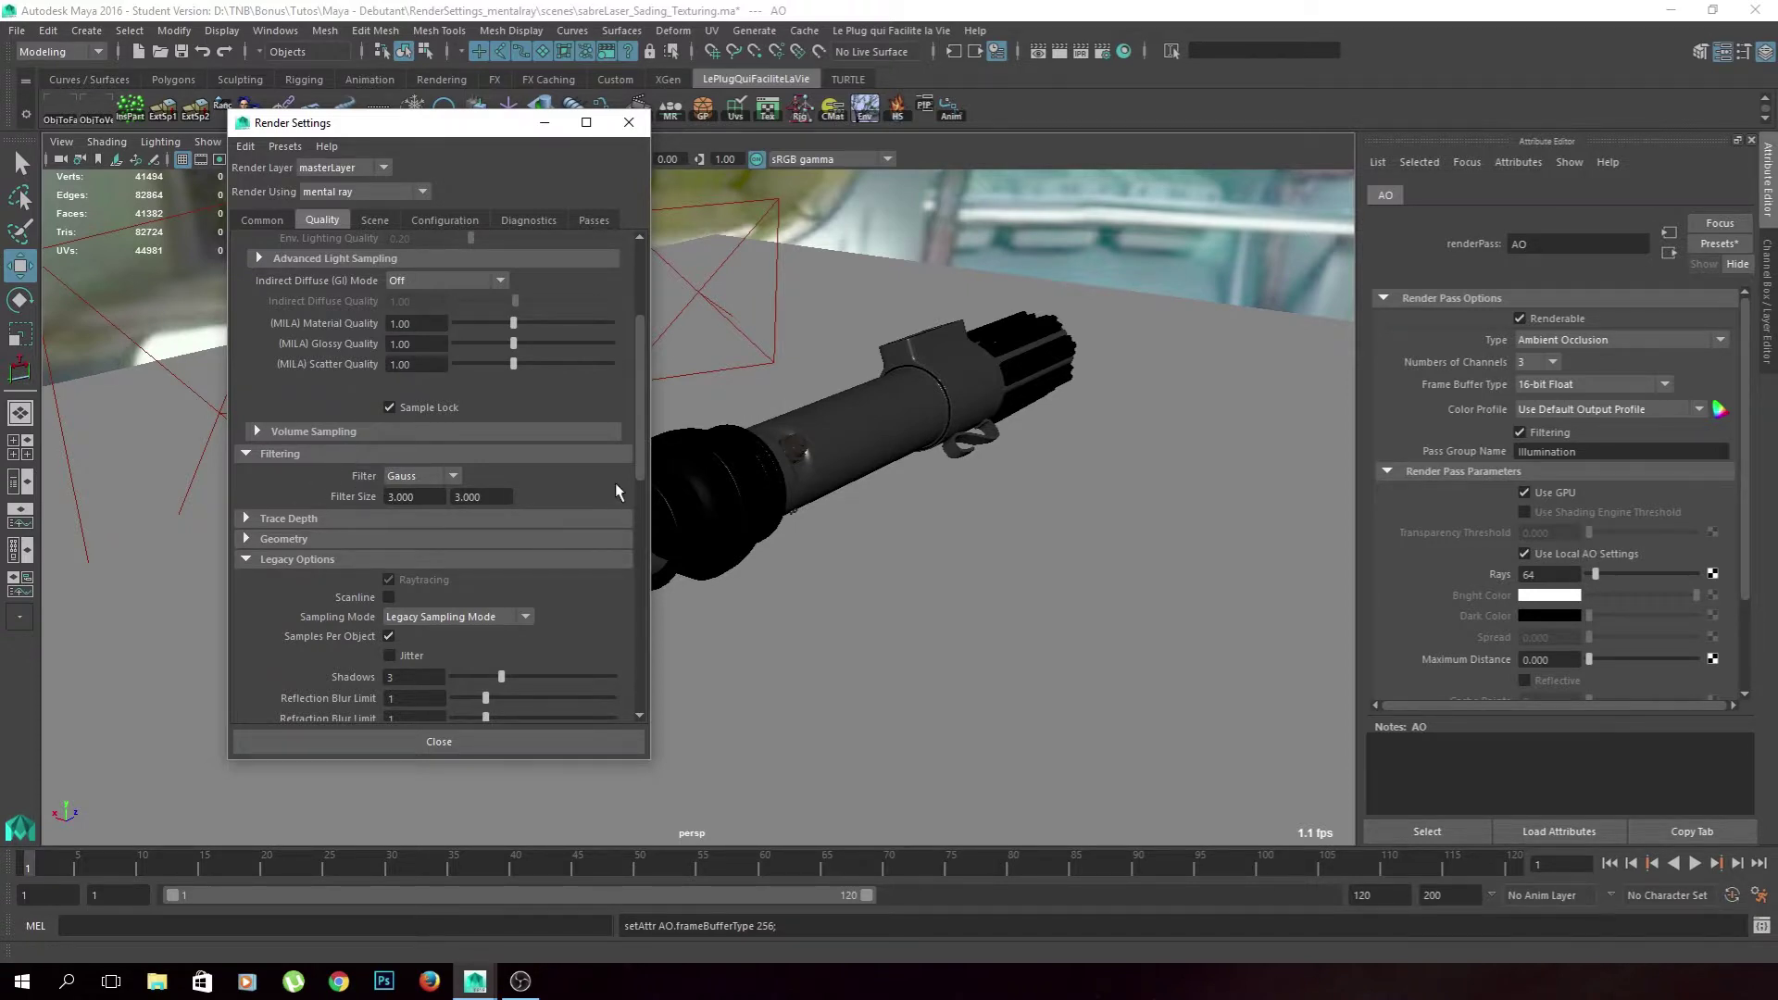
pyautogui.click(1417, 452)
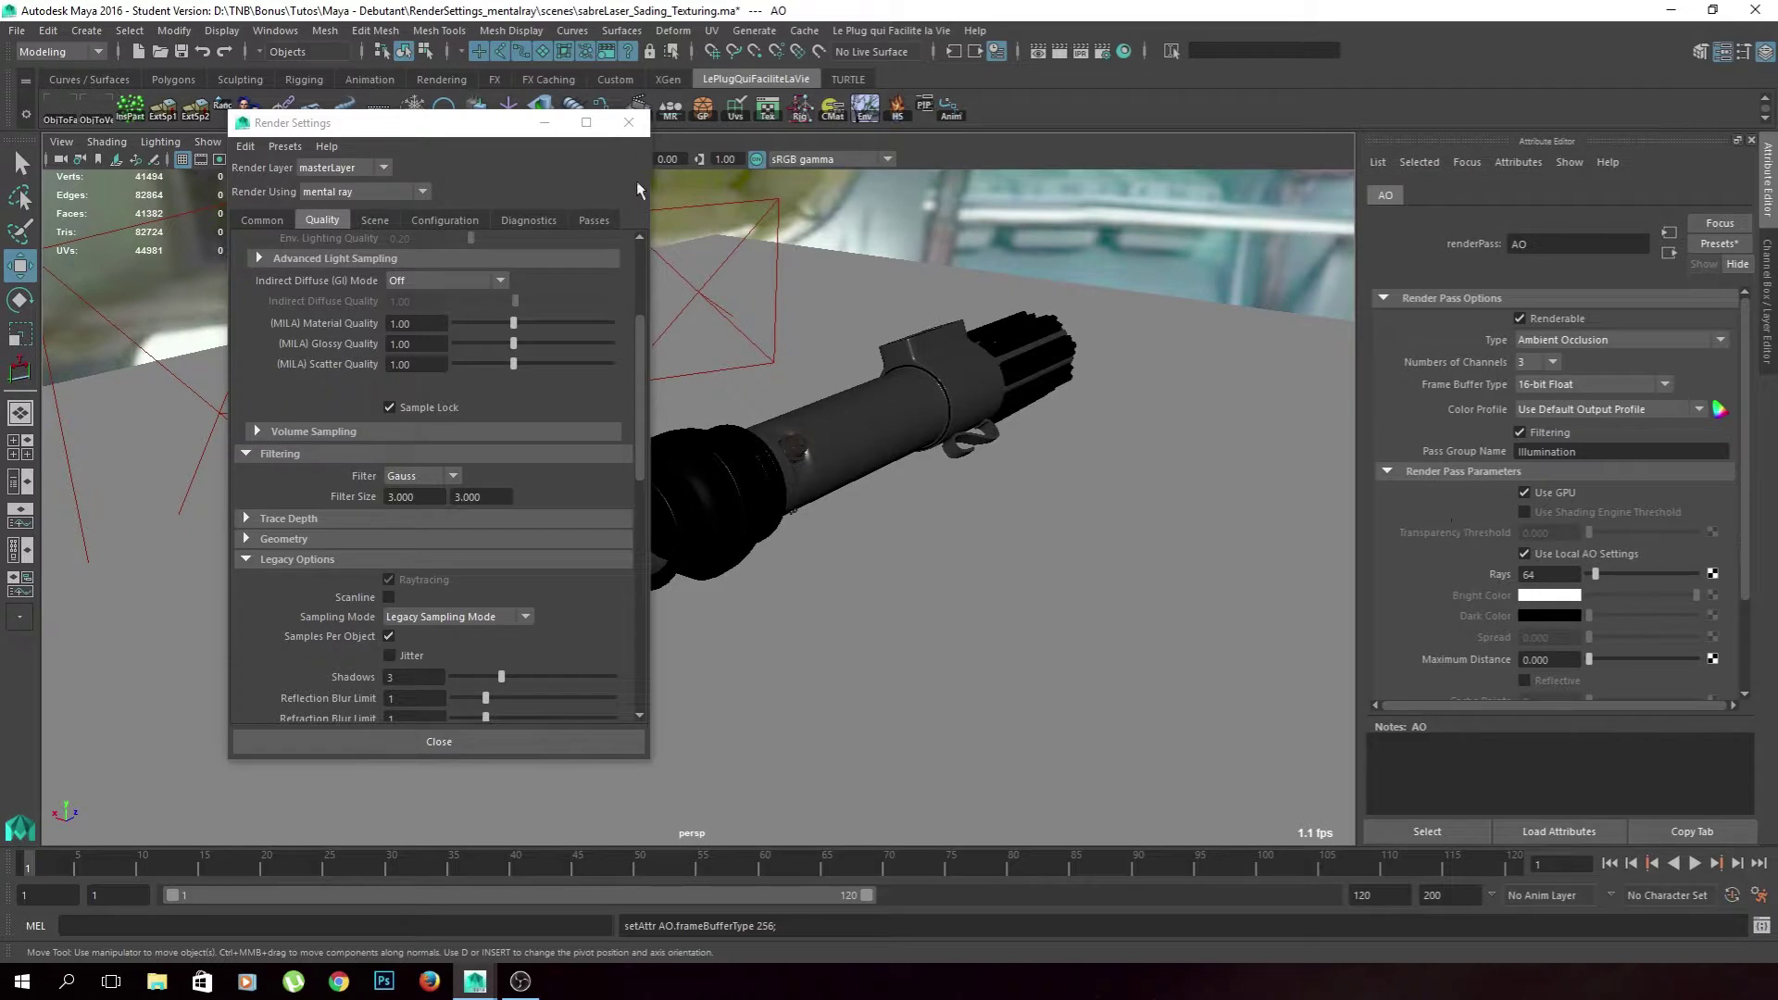
pyautogui.click(629, 122)
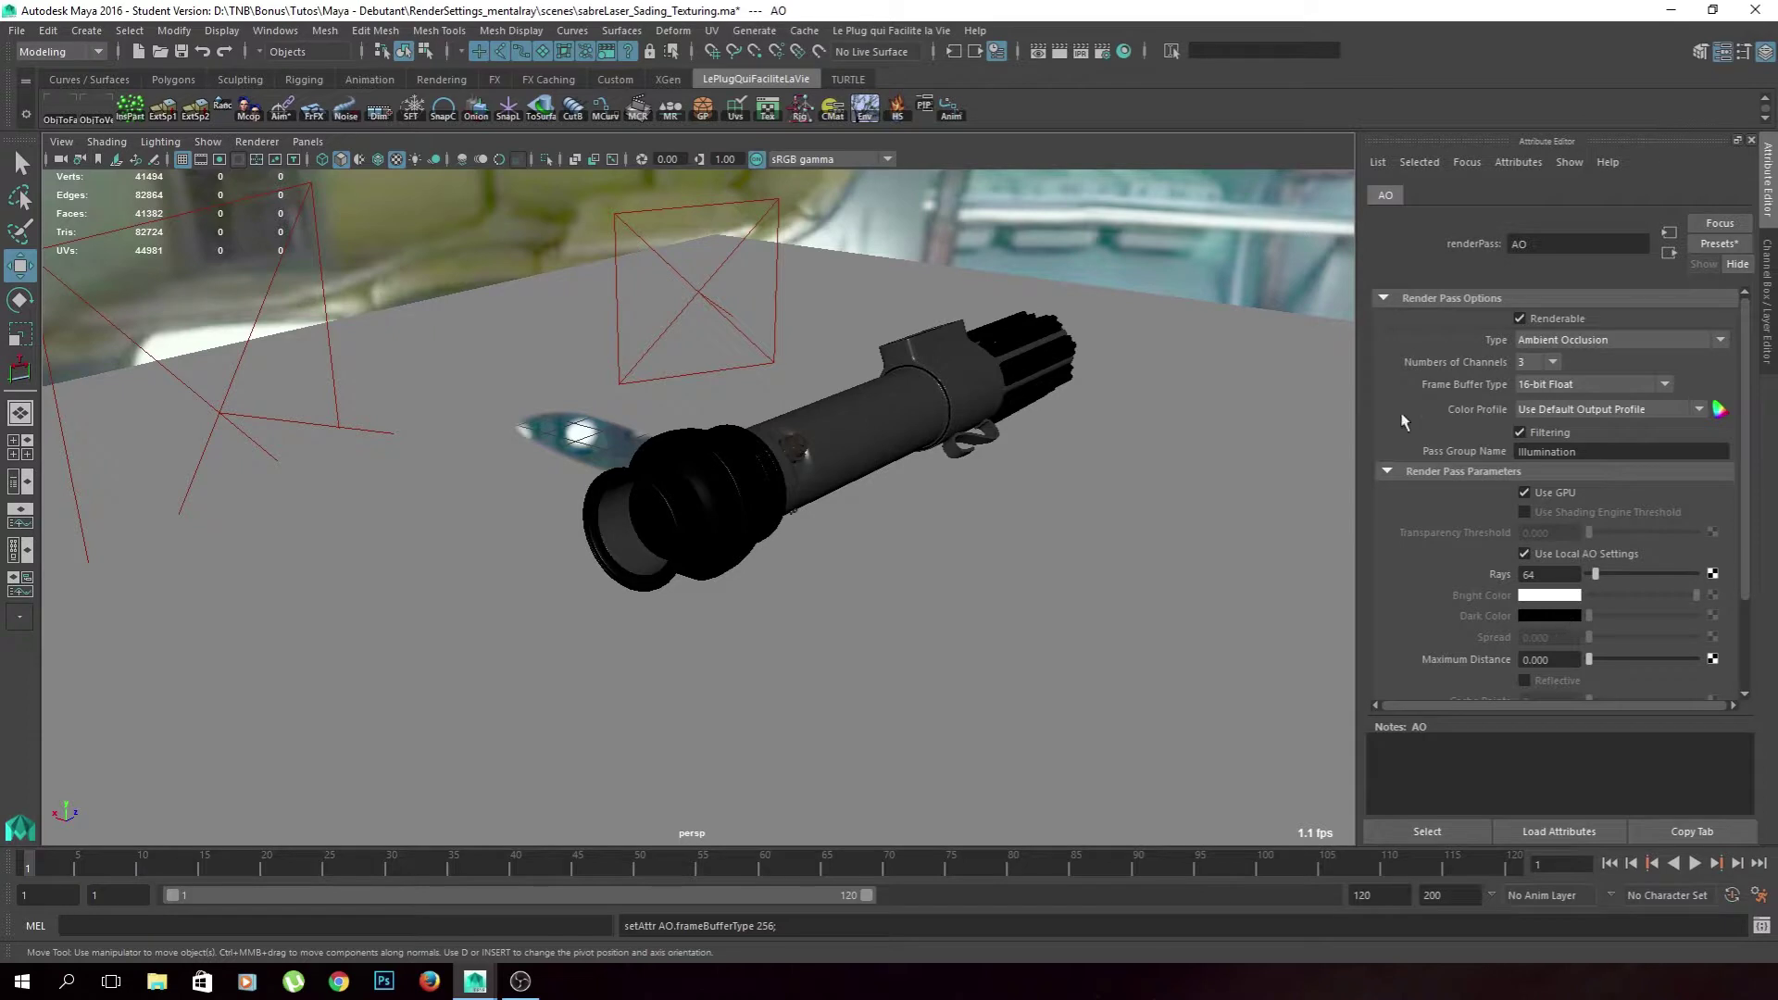
# Expand the AO pass Node Behavior attributes and render the current frame in mental ray
pyautogui.scroll(-3, 1494, 589)
pyautogui.click(1397, 647)
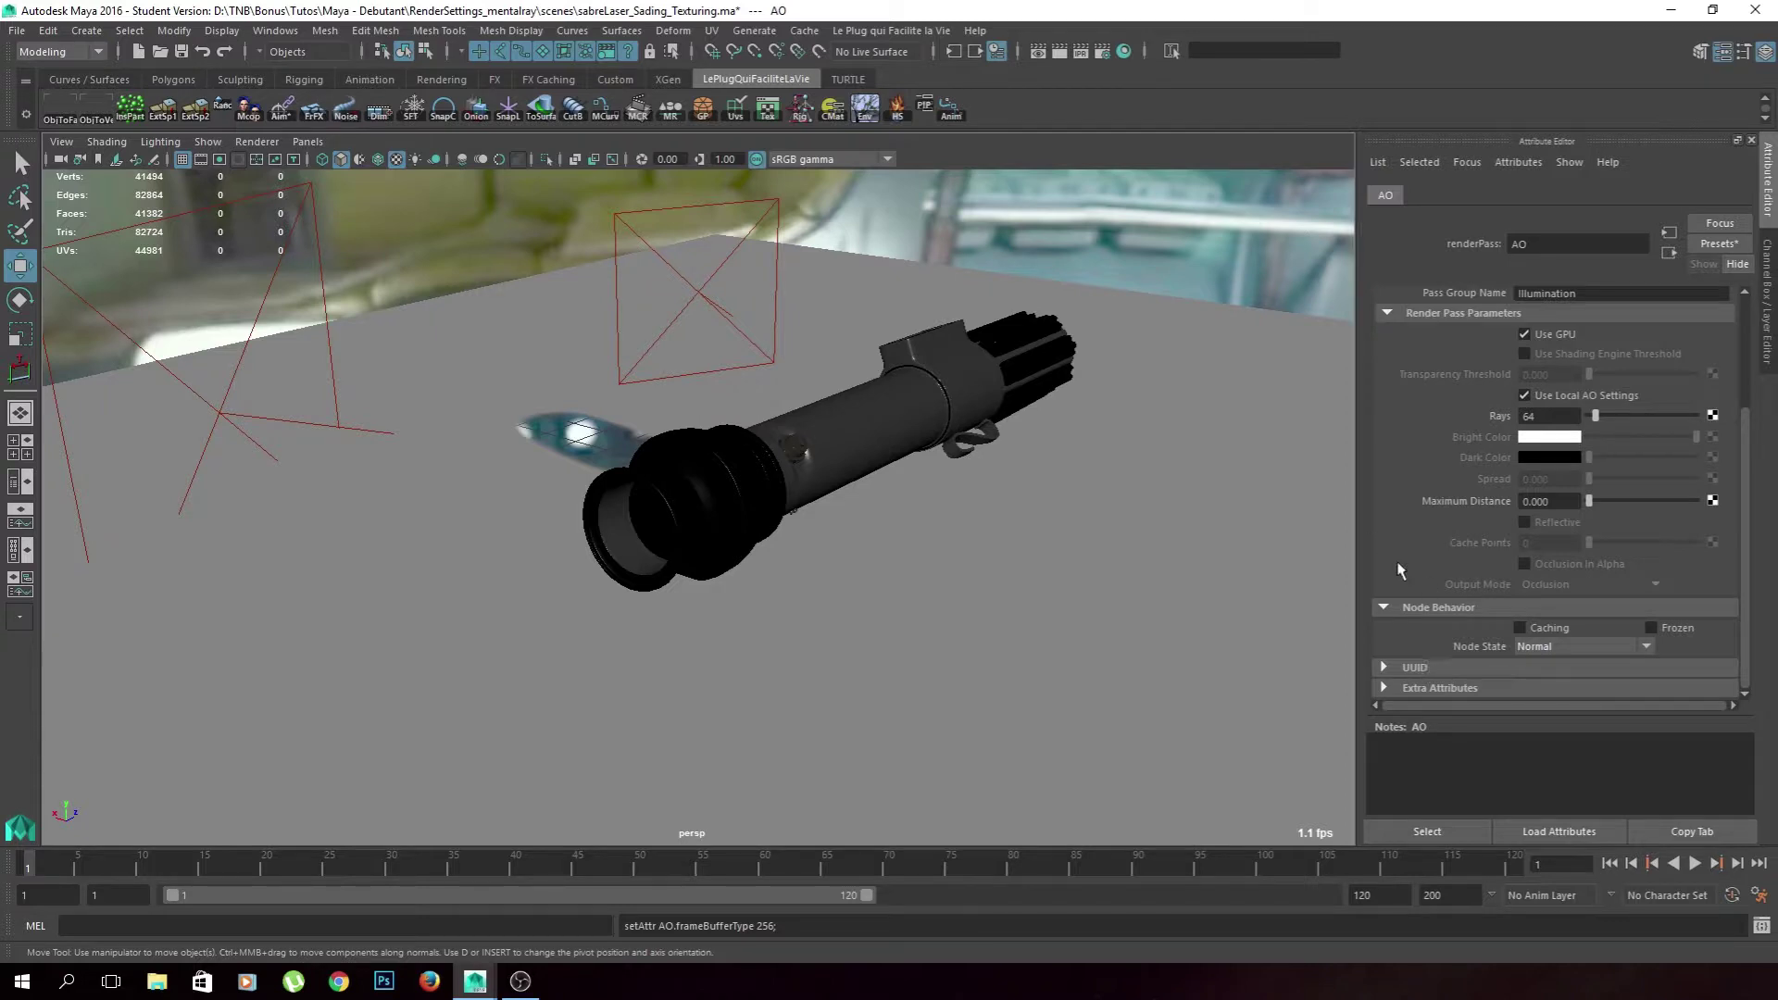
pyautogui.scroll(4, 1401, 573)
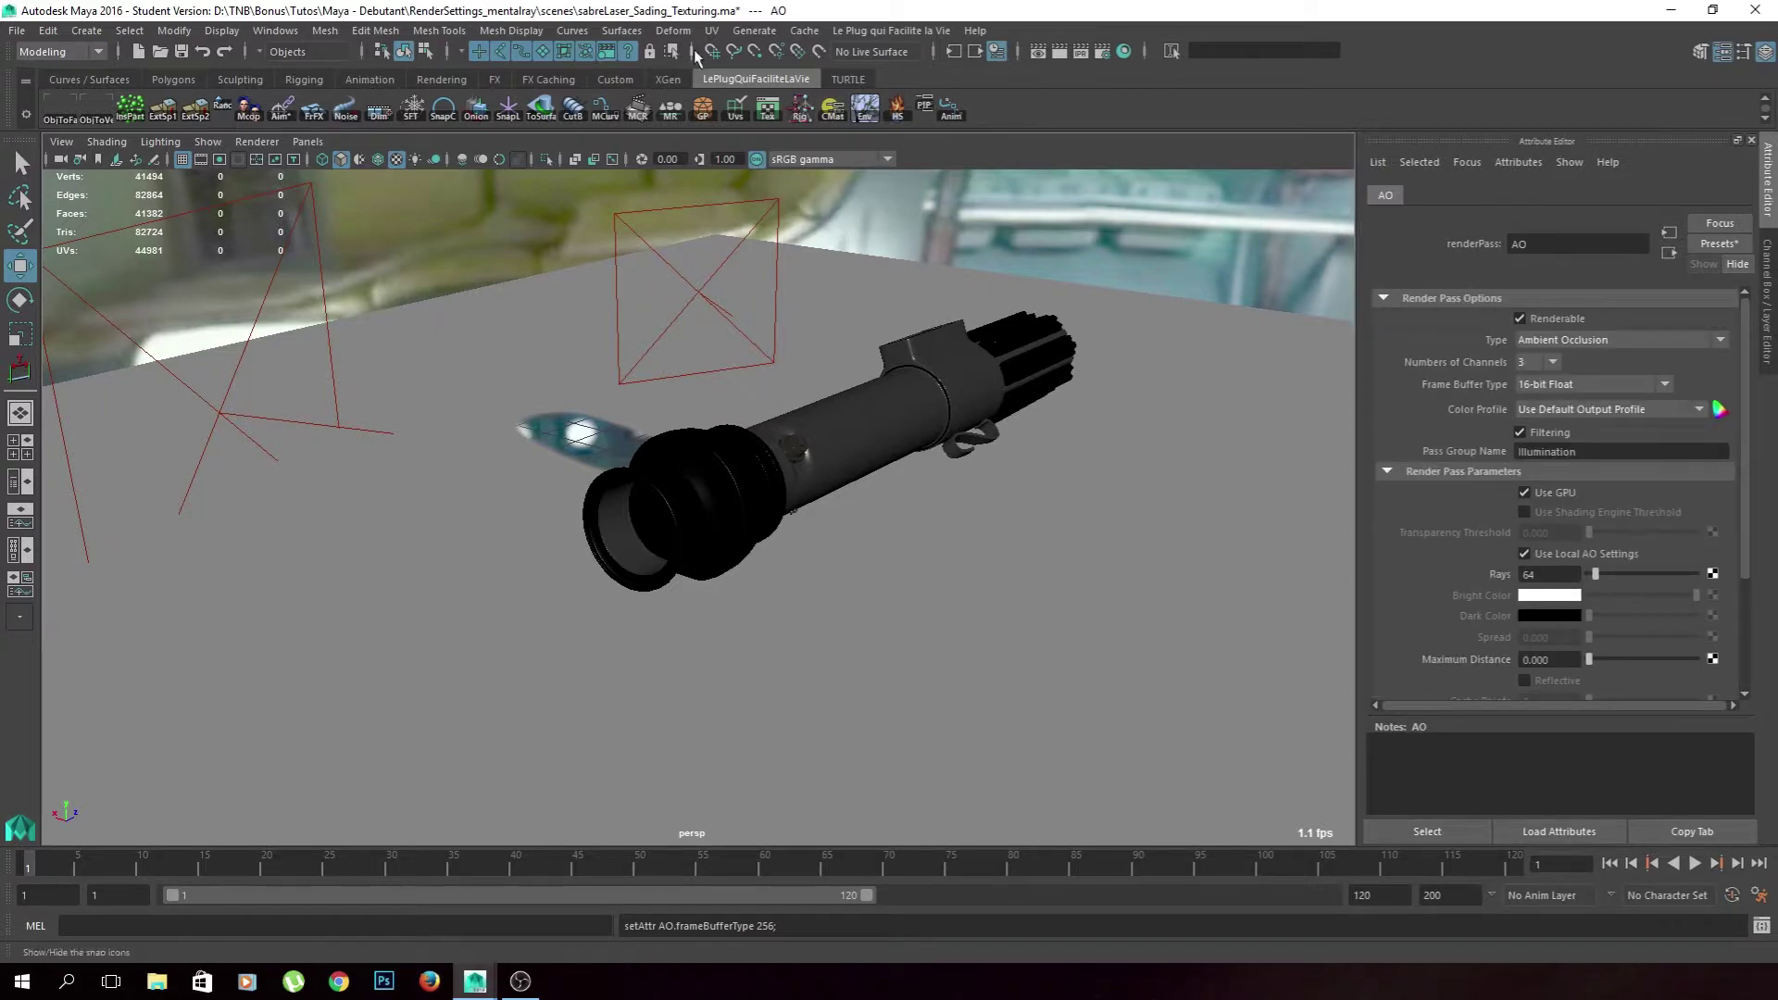
pyautogui.click(1038, 51)
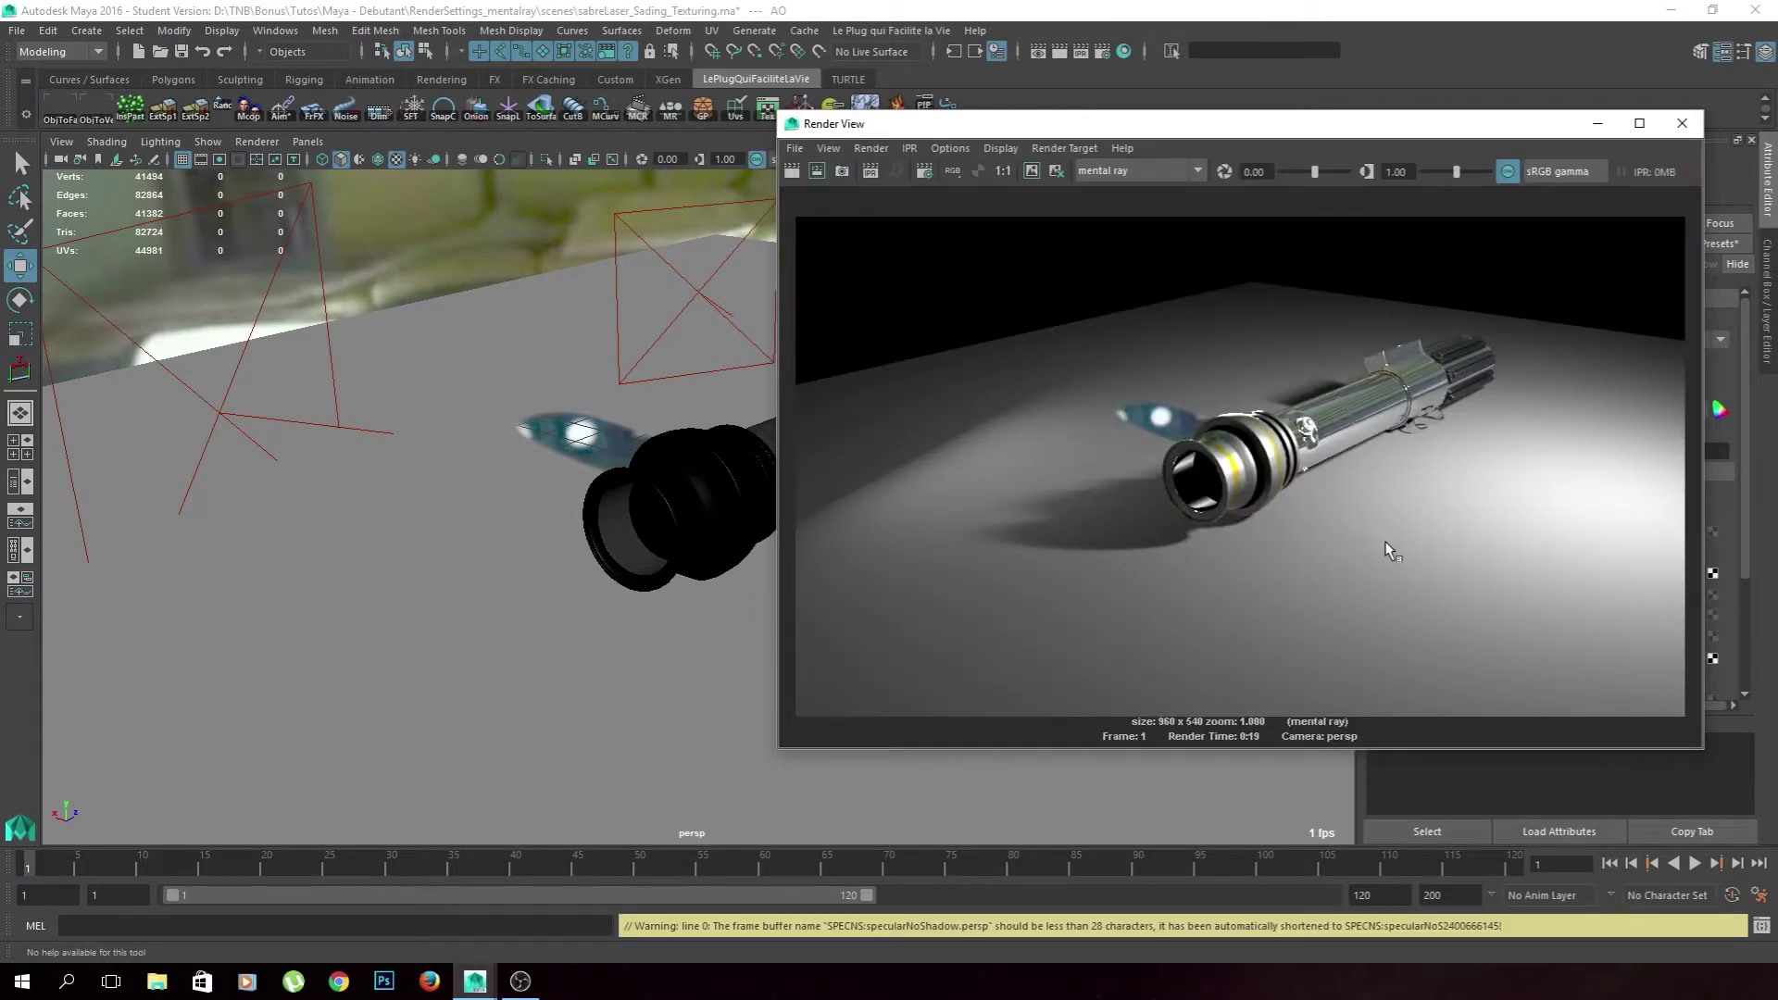
# Move the Render View aside and load the AO render pass into imf_disp
pyautogui.moveTo(1516, 125); pyautogui.dragTo(1360, 145)
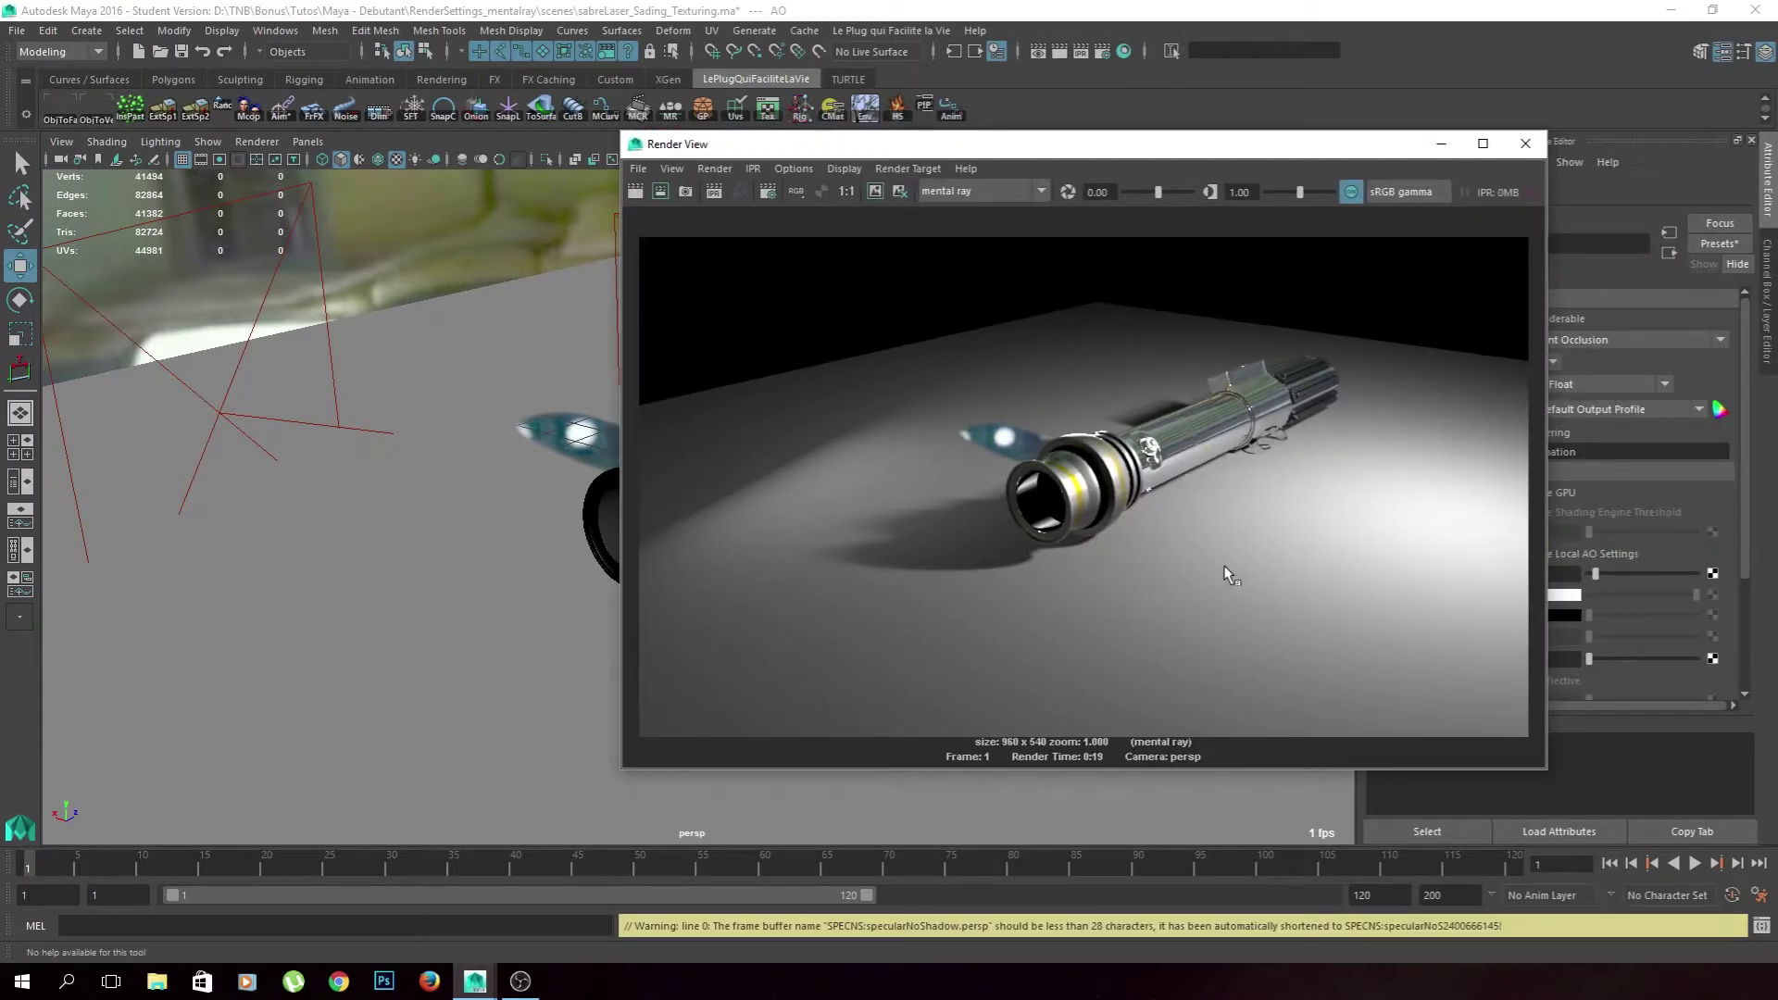
pyautogui.click(638, 168)
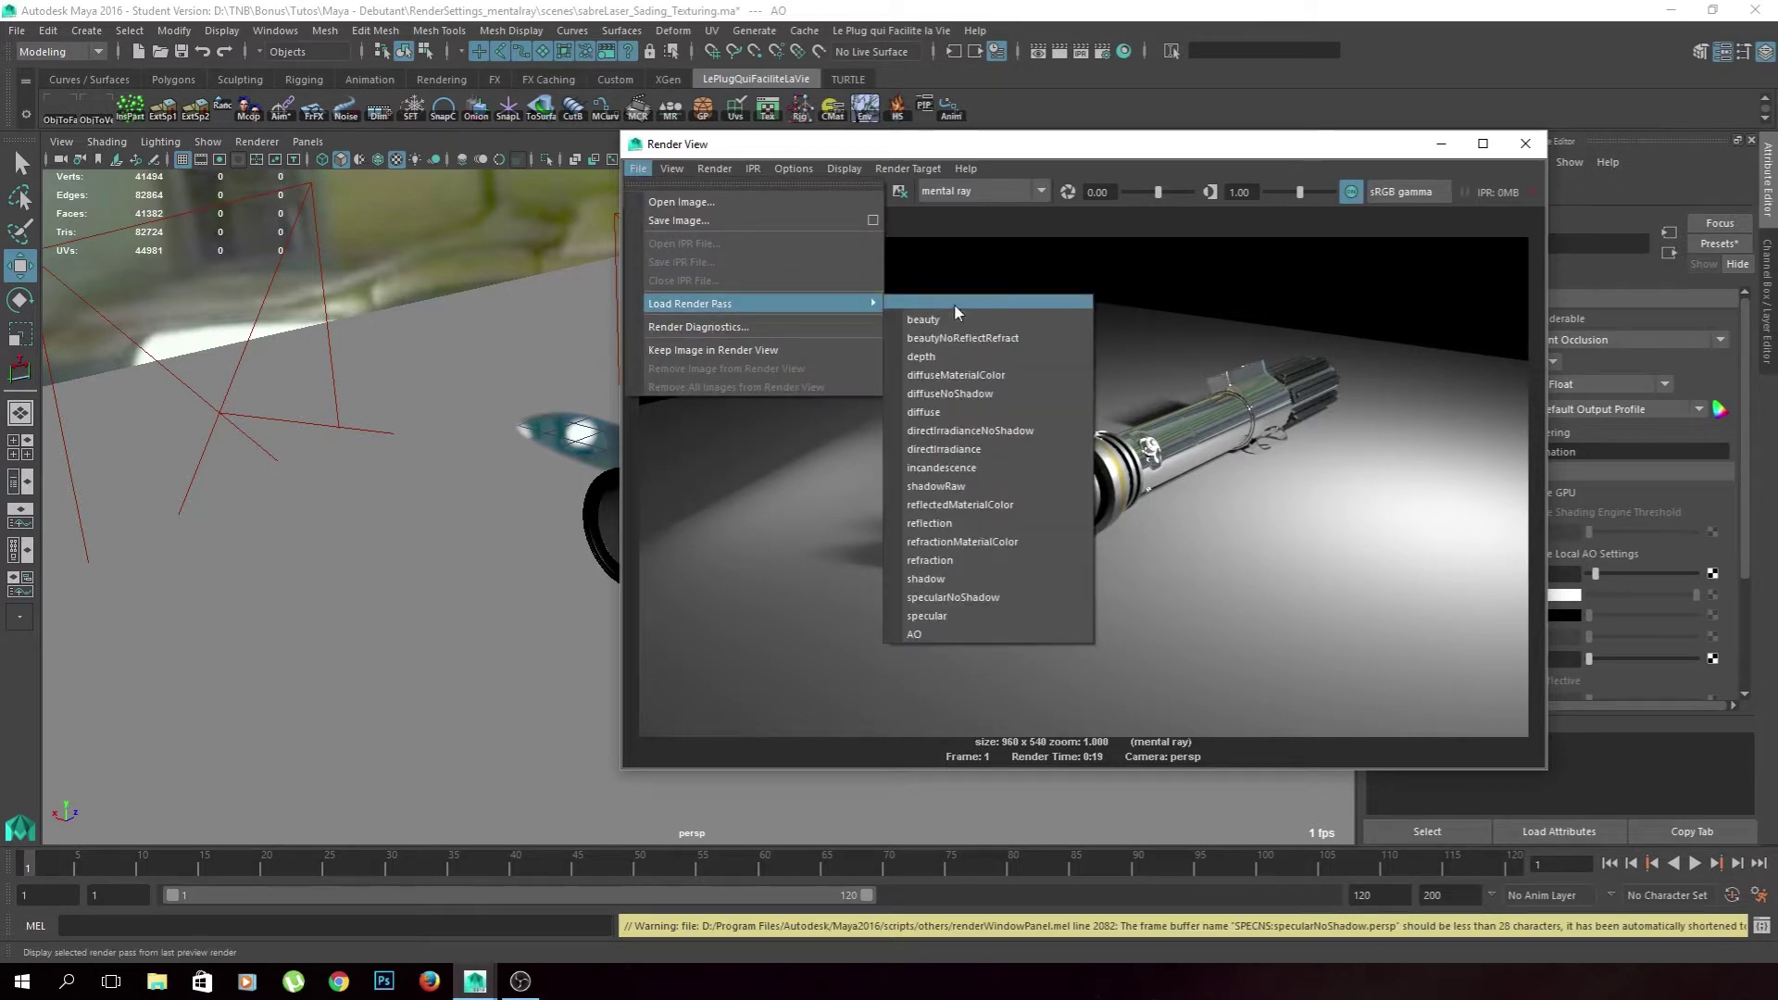
pyautogui.click(1004, 633)
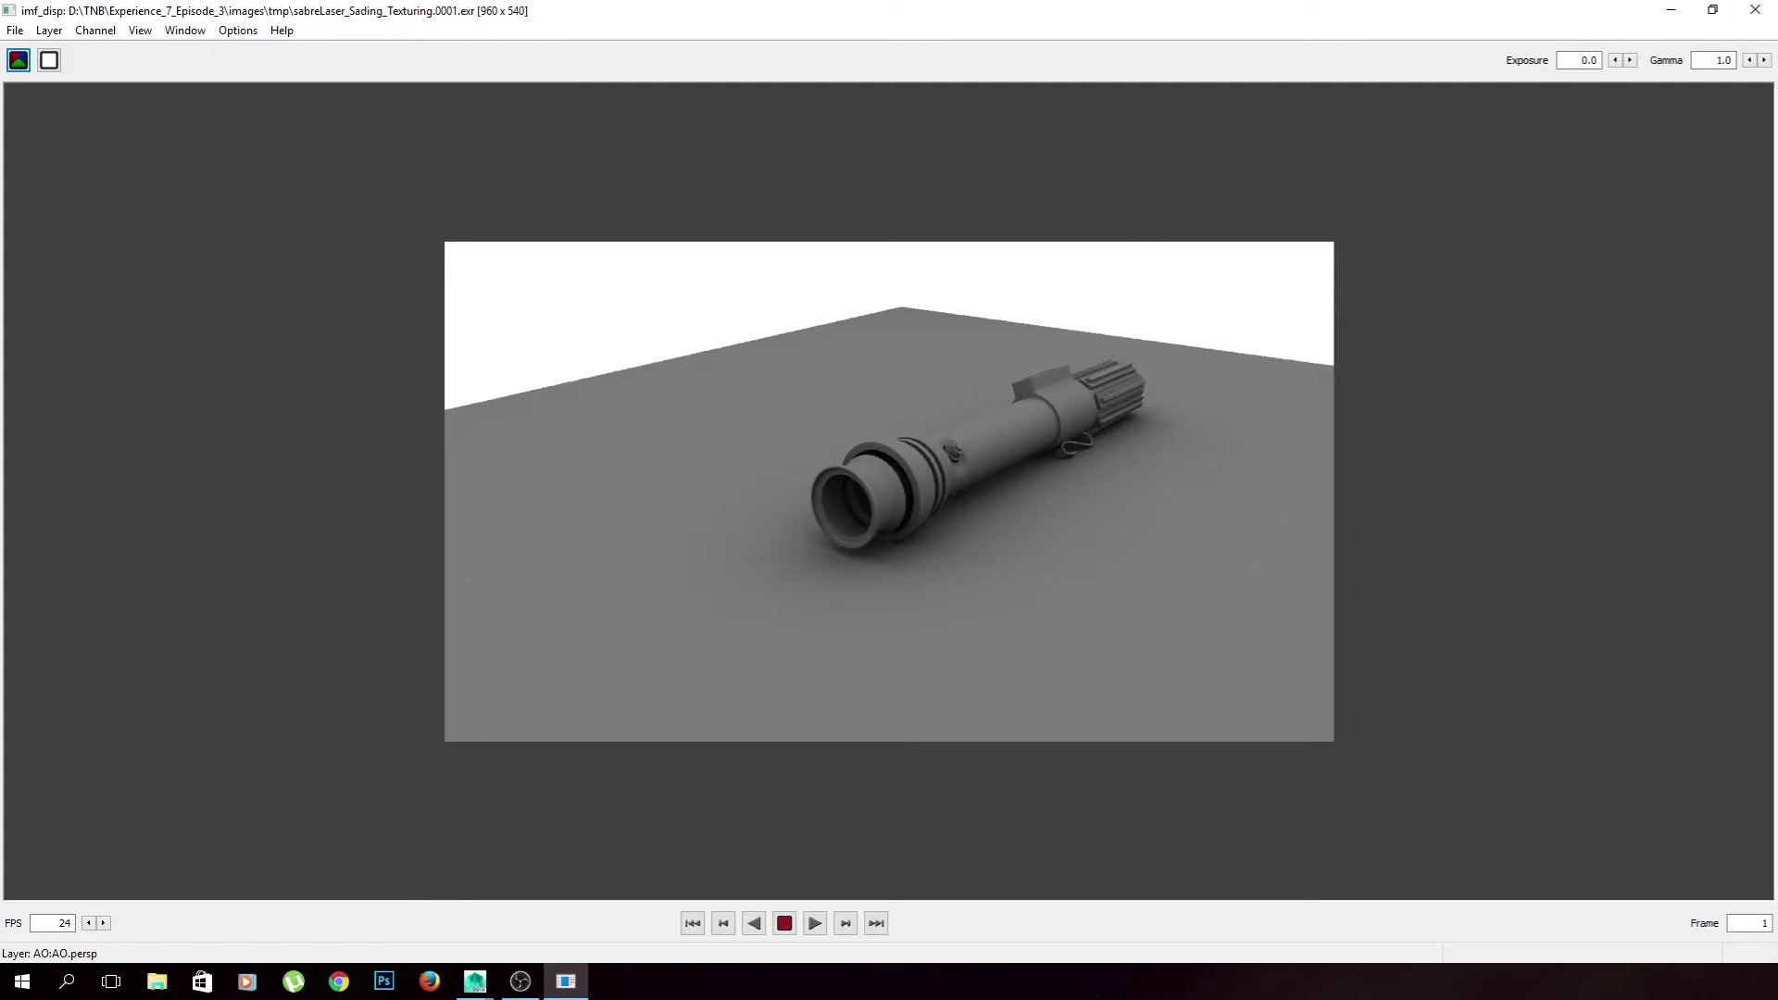
# Close the imf_disp viewer showing the AO pass image
pyautogui.click(1755, 9)
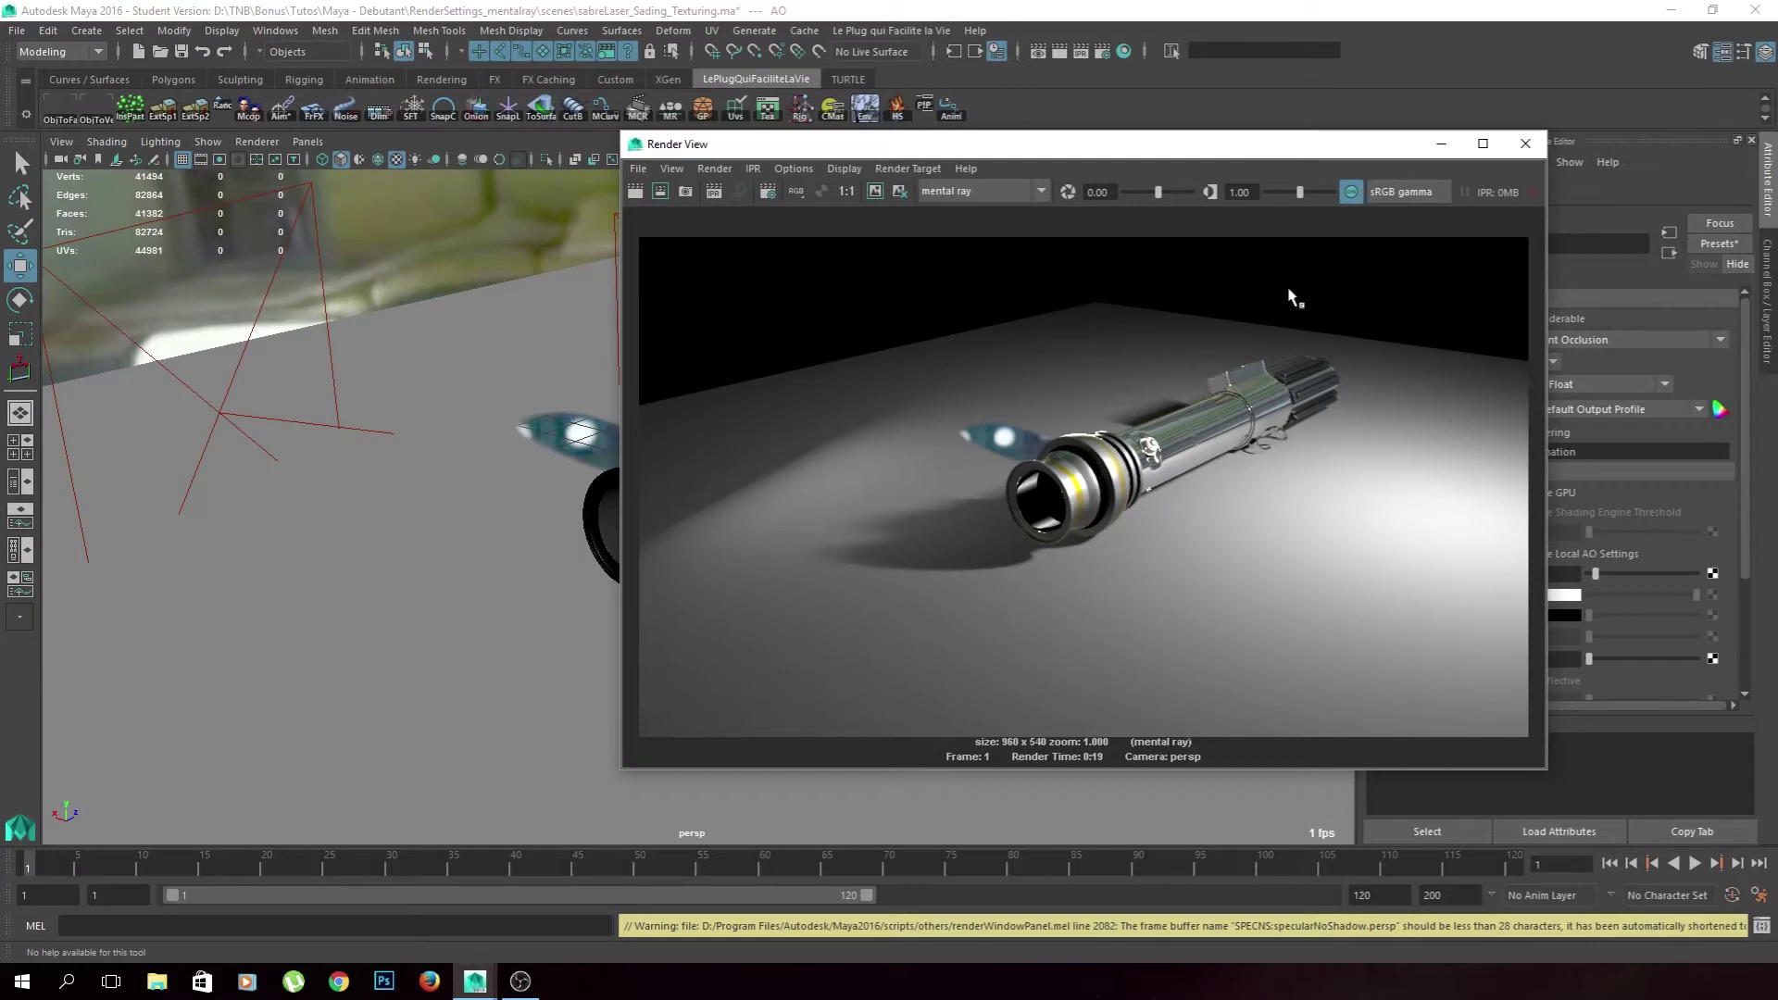
# Close Render View and orbit the viewport for a new angle on the lightsaber
pyautogui.click(1525, 144)
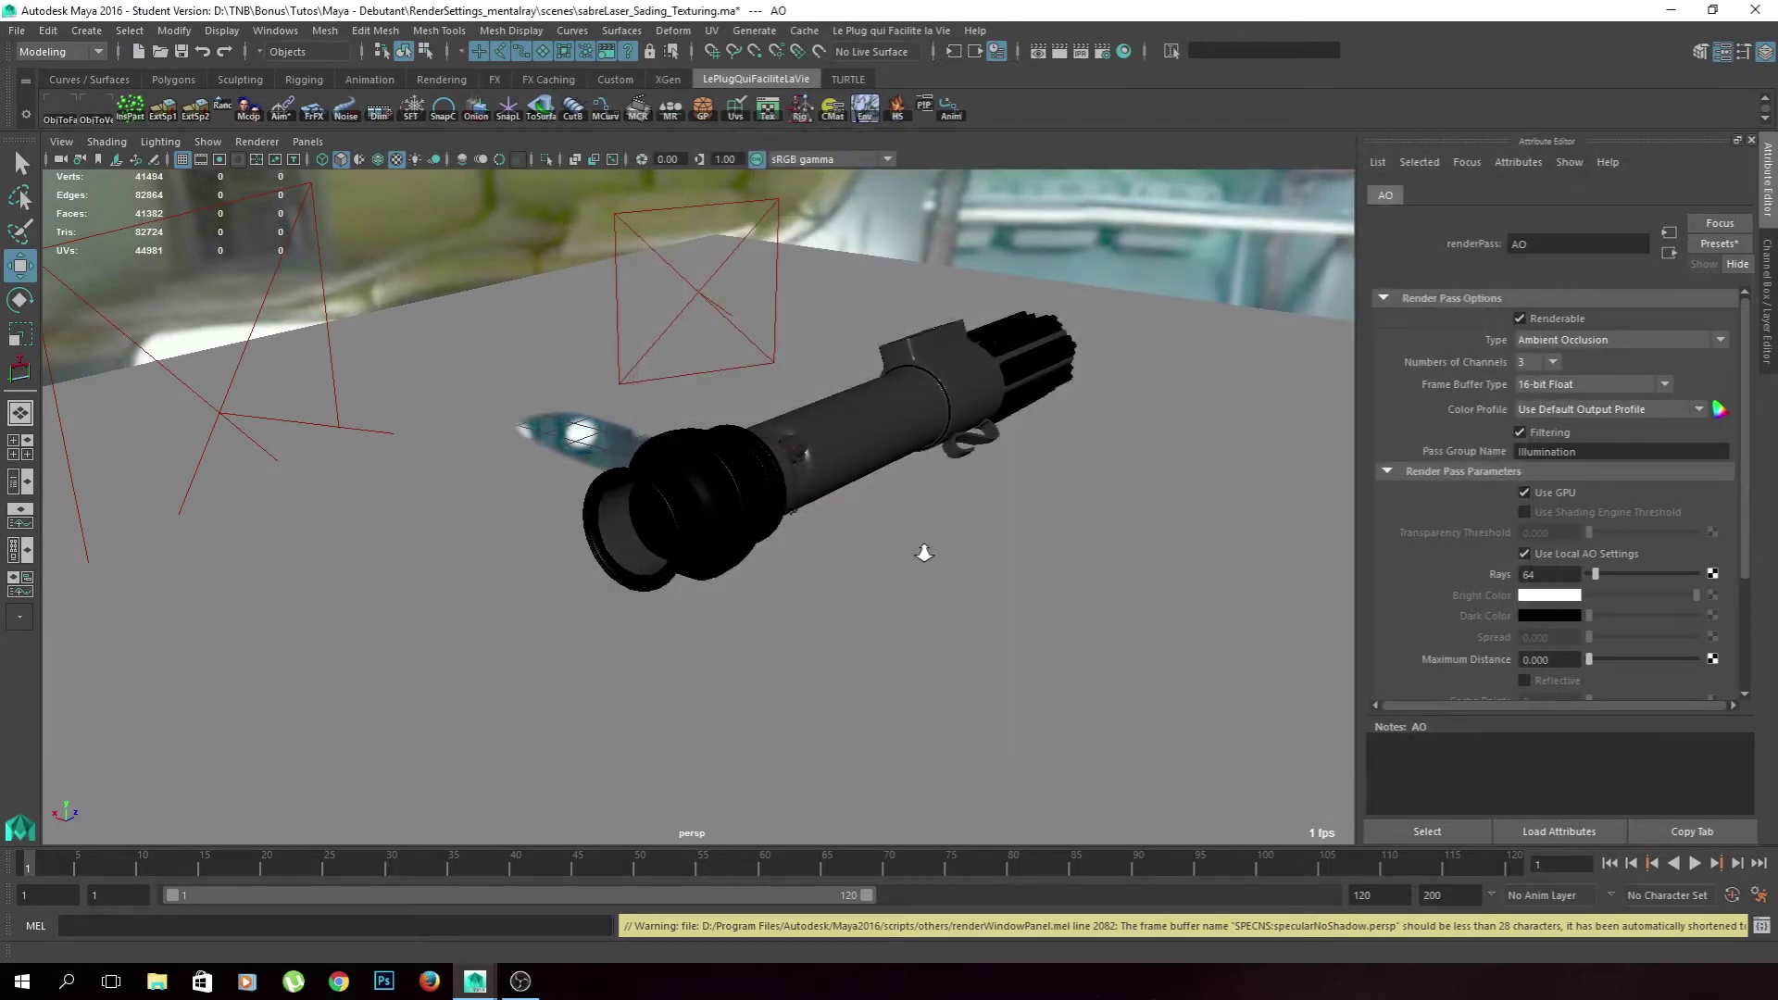
pyautogui.scroll(5, 926, 556)
pyautogui.scroll(-5, 926, 555)
pyautogui.keyDown('alt'); pyautogui.moveTo(926, 555); pyautogui.dragTo(777, 519); pyautogui.keyUp('alt')
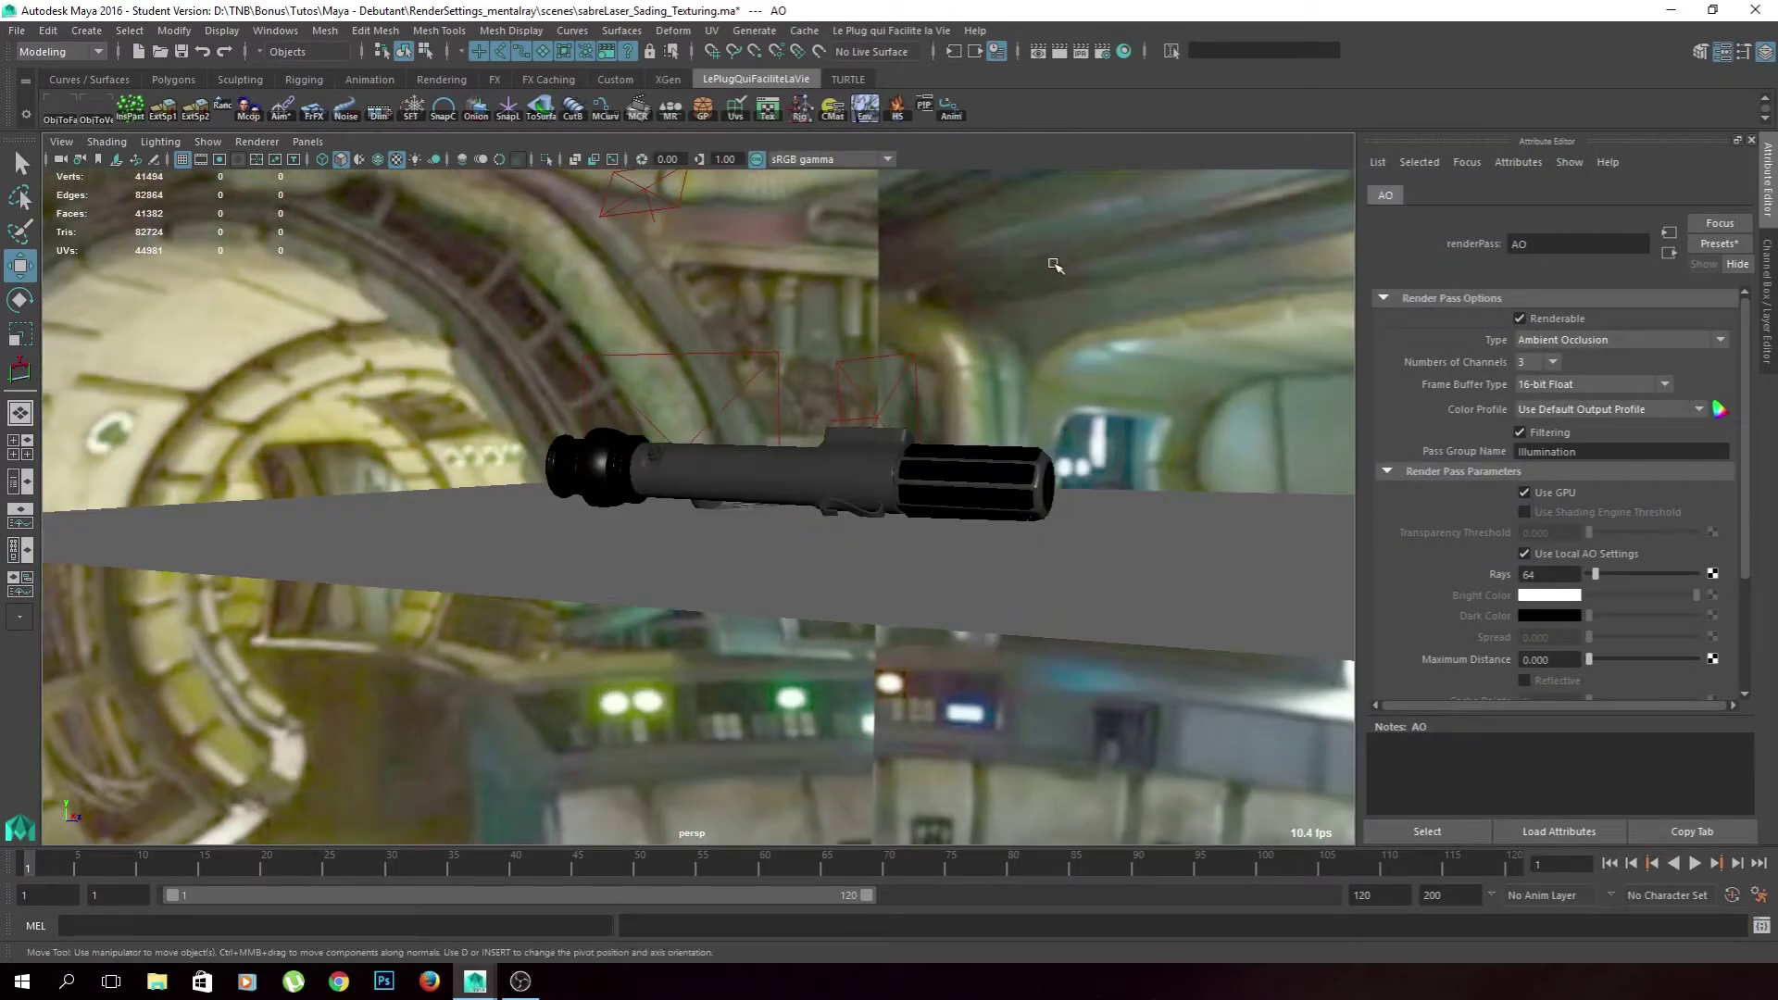
pyautogui.click(1035, 366)
pyautogui.press('f')
pyautogui.scroll(-5, 1000, 397)
pyautogui.moveTo(936, 425)
pyautogui.keyDown('alt'); pyautogui.mouseDown()
pyautogui.moveTo(1047, 503)
pyautogui.moveTo(1151, 450)
pyautogui.moveTo(1206, 450)
pyautogui.mouseUp(); pyautogui.keyUp('alt')
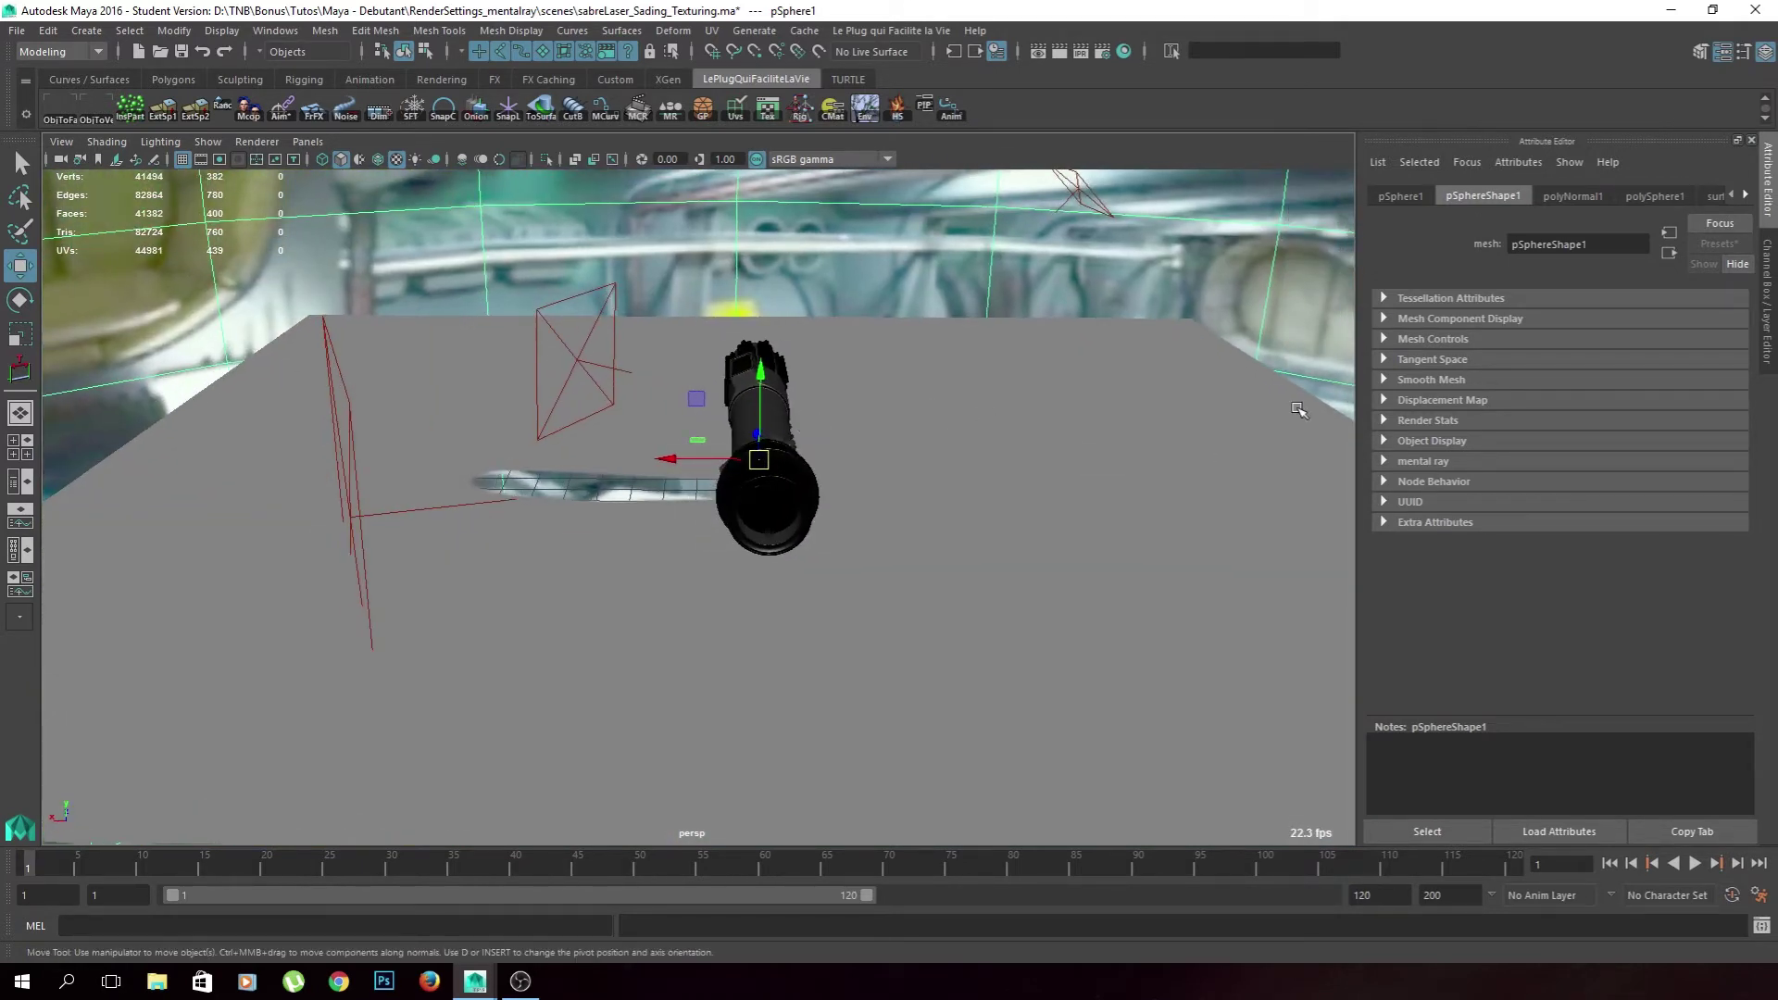
pyautogui.moveTo(1046, 425)
pyautogui.keyDown('alt'); pyautogui.mouseDown()
pyautogui.moveTo(814, 474)
pyautogui.moveTo(645, 476)
pyautogui.mouseUp(); pyautogui.keyUp('alt')
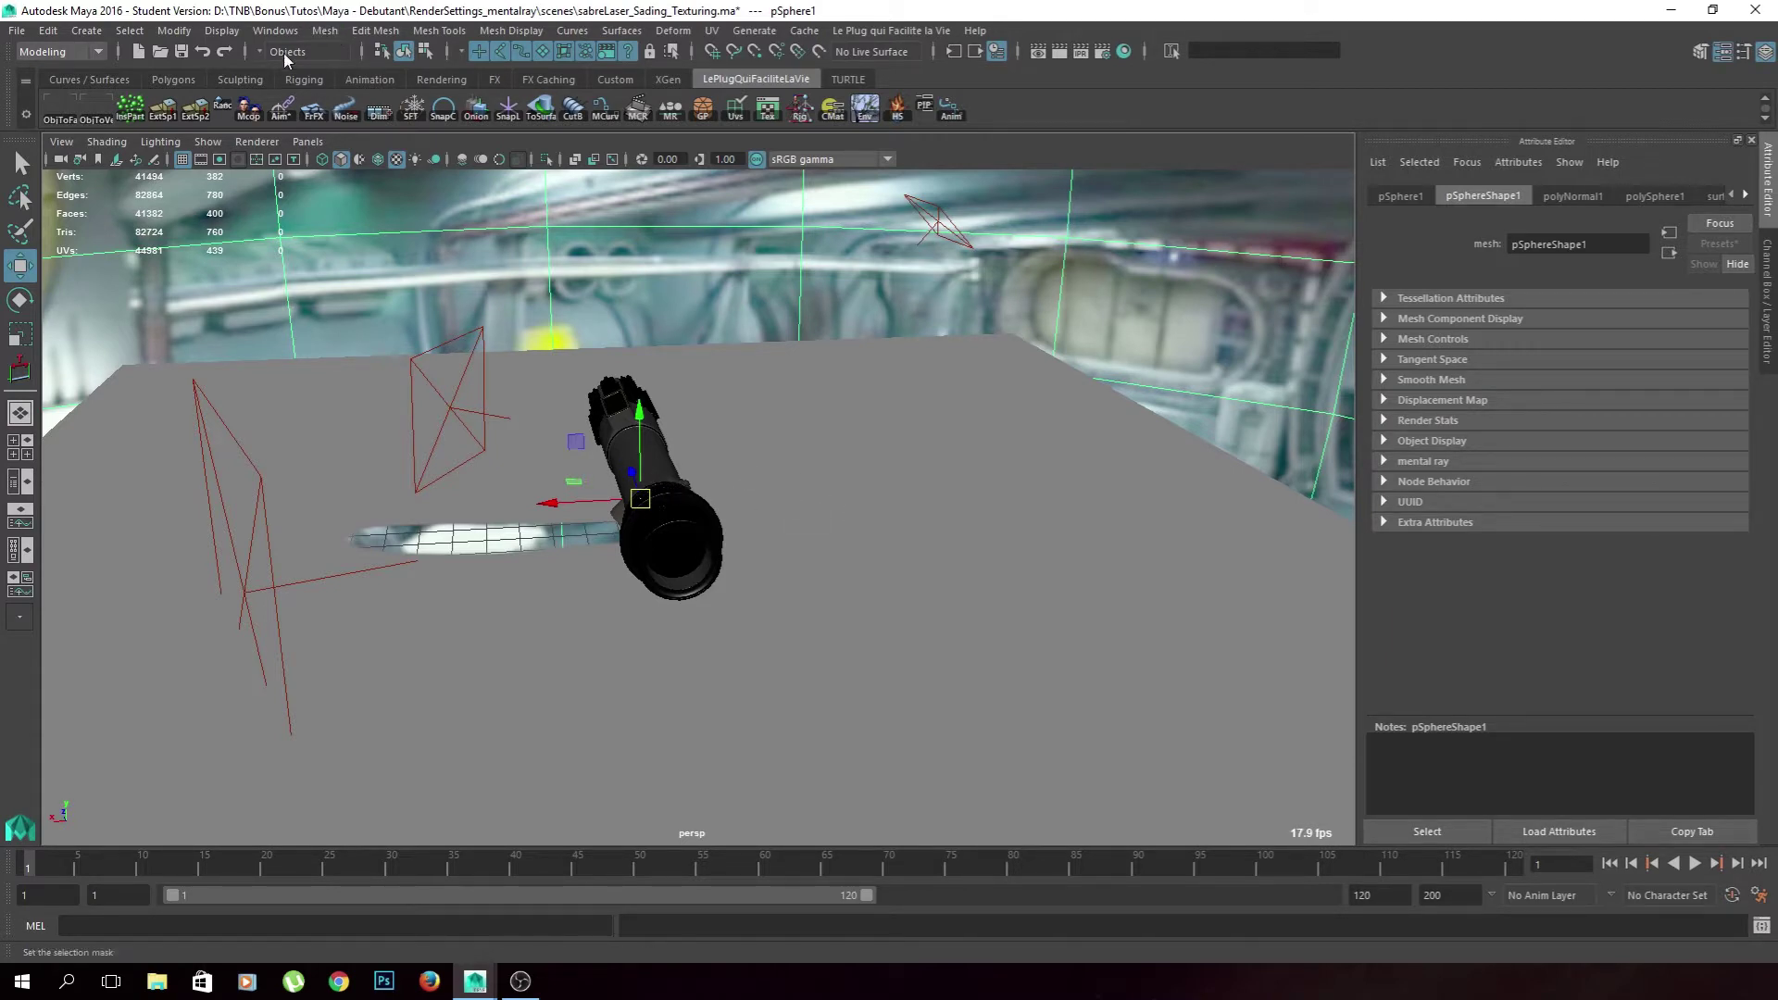
# Measure the floor with the Distance Tool, spanning about 153.953 units, then open Render Settings
pyautogui.click(86, 30)
pyautogui.moveTo(133, 318)
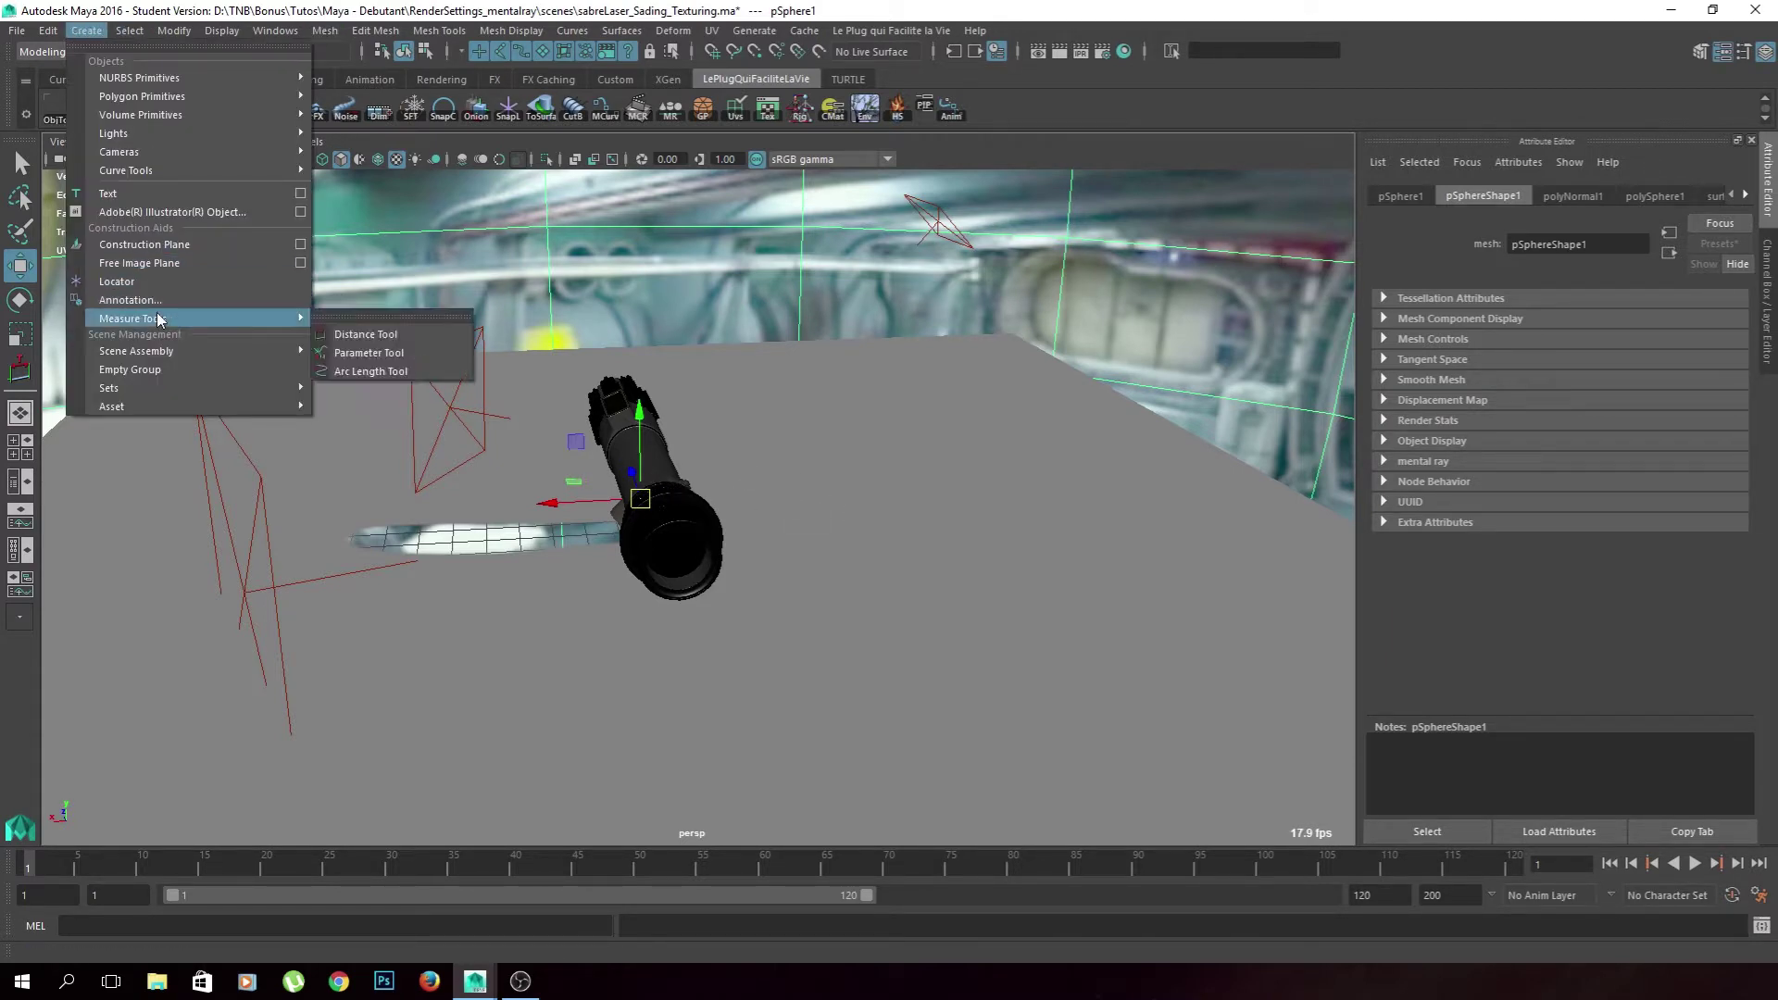
pyautogui.click(354, 339)
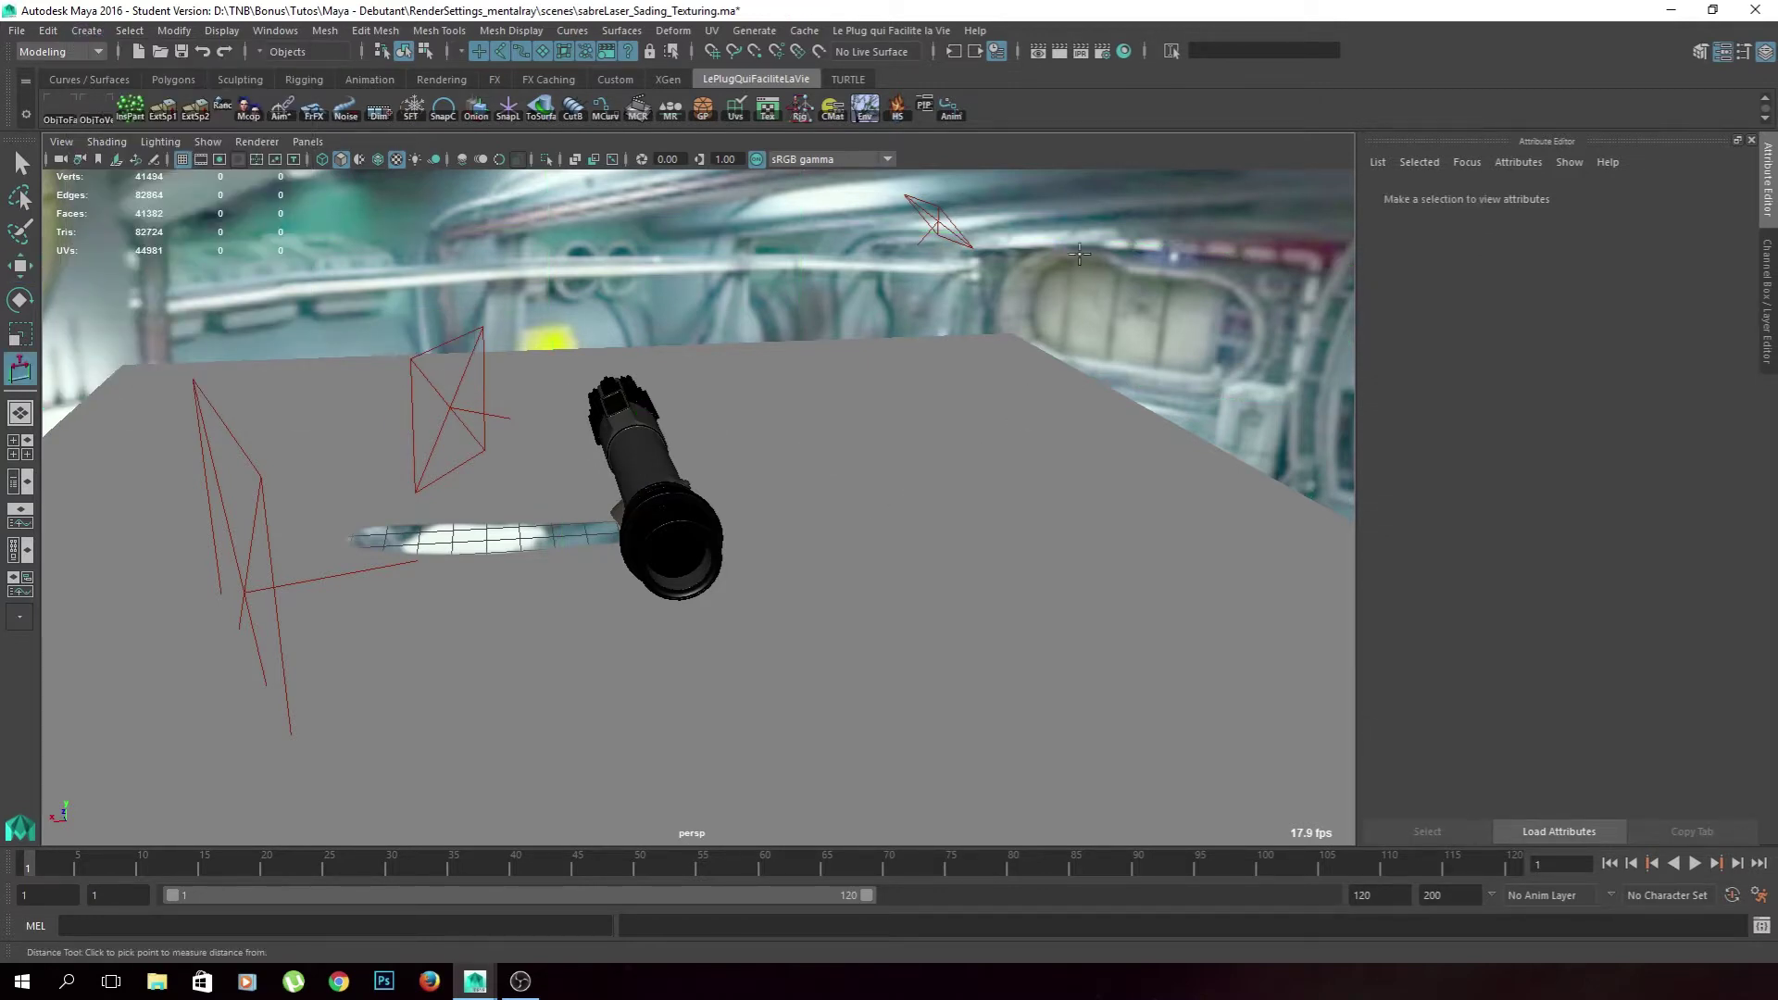
pyautogui.click(1014, 330)
pyautogui.keyDown('alt'); pyautogui.moveTo(1014, 329); pyautogui.dragTo(456, 623); pyautogui.keyUp('alt')
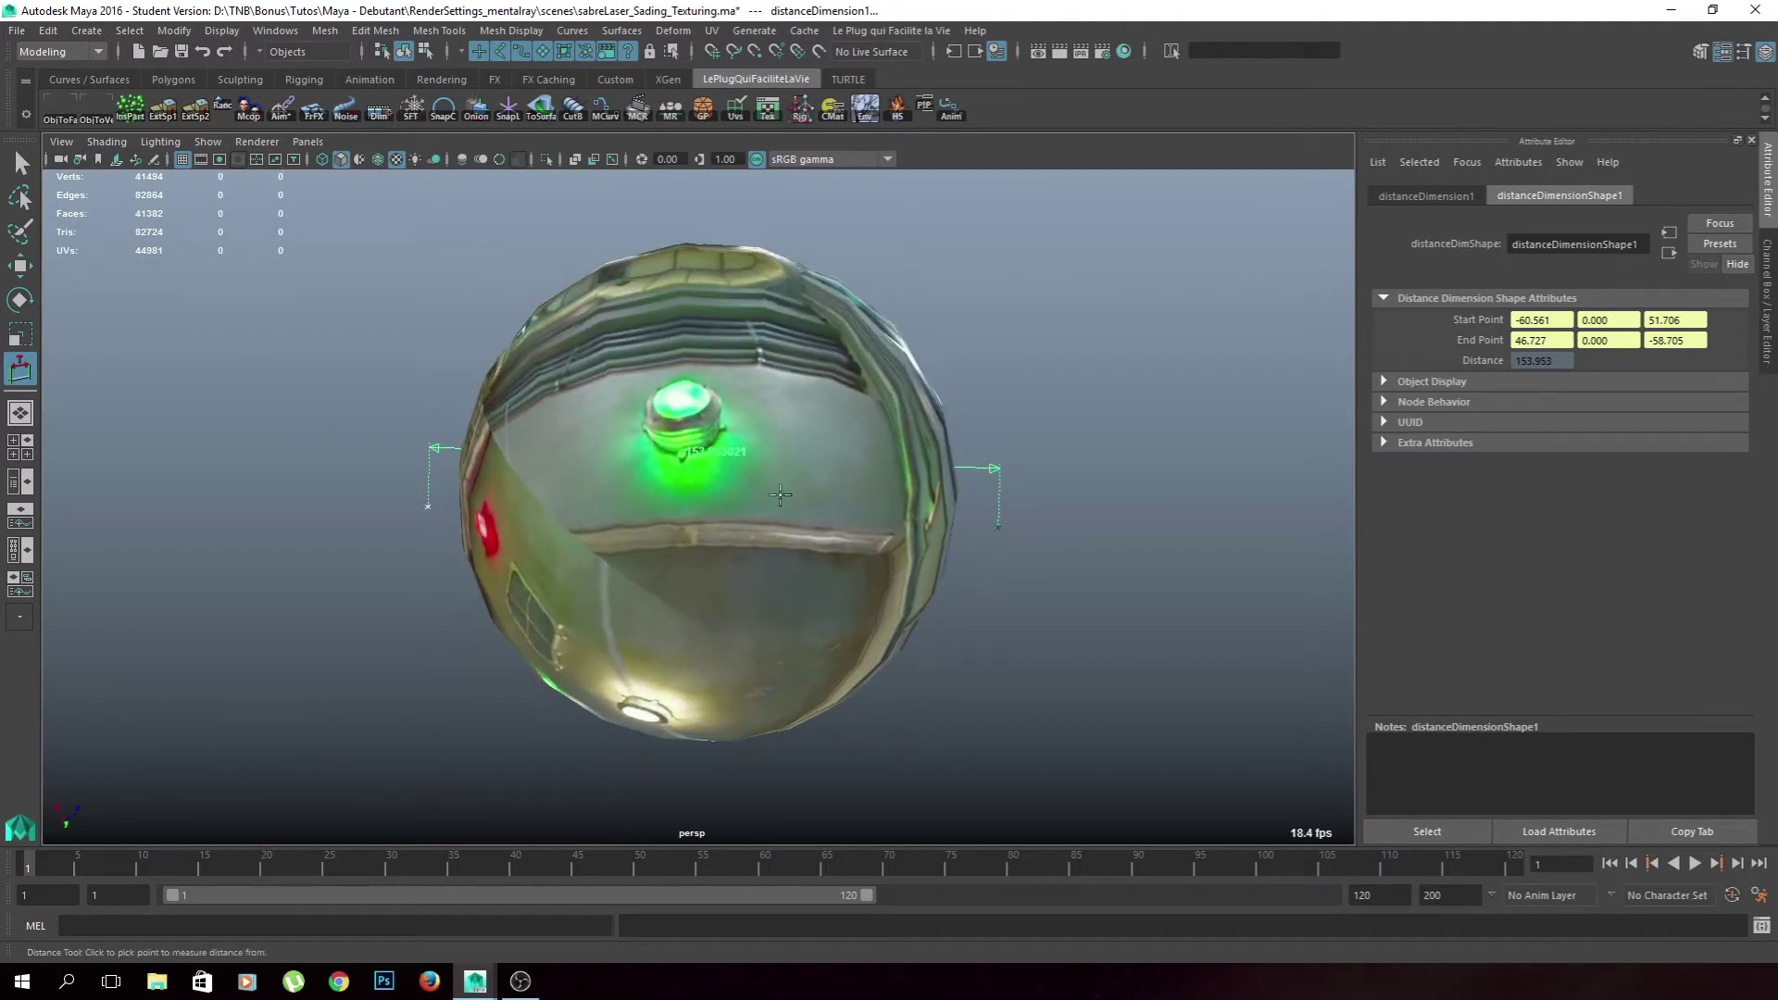
pyautogui.keyDown('alt'); pyautogui.moveTo(867, 506); pyautogui.dragTo(754, 435); pyautogui.keyUp('alt')
pyautogui.press('q')
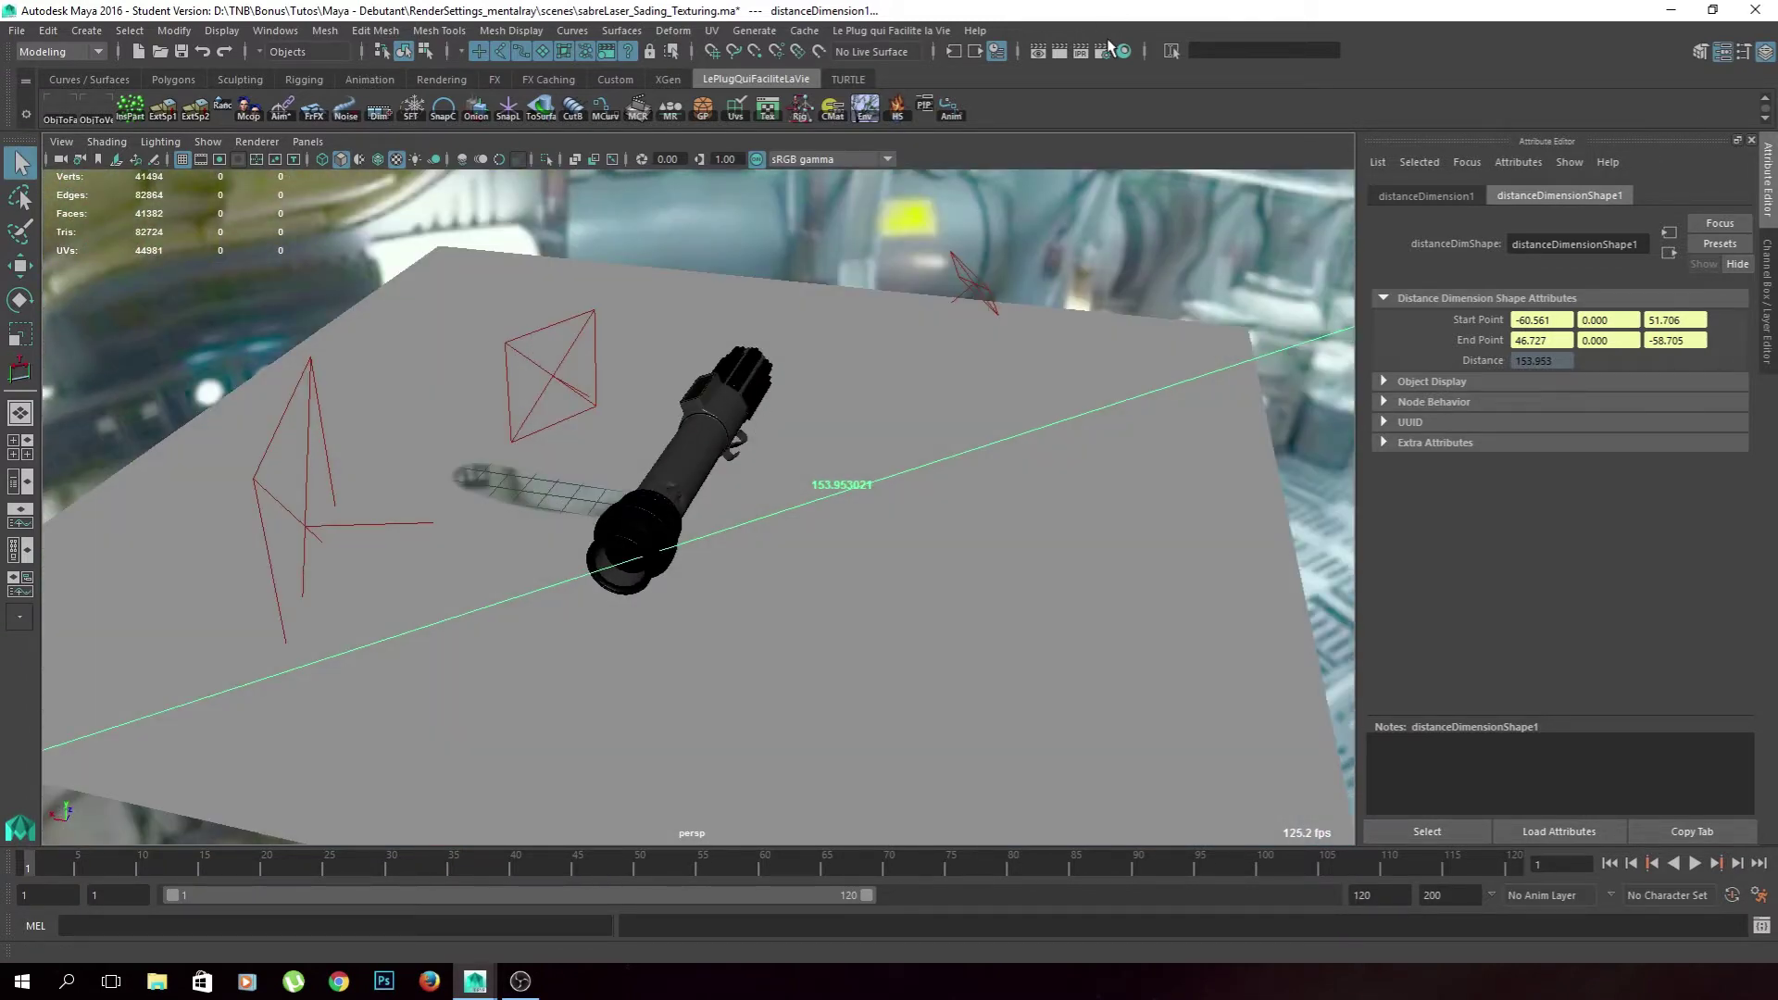
pyautogui.click(1105, 50)
# Set the AO pass Maximum Distance to 150 and re-render the current frame
pyautogui.click(583, 219)
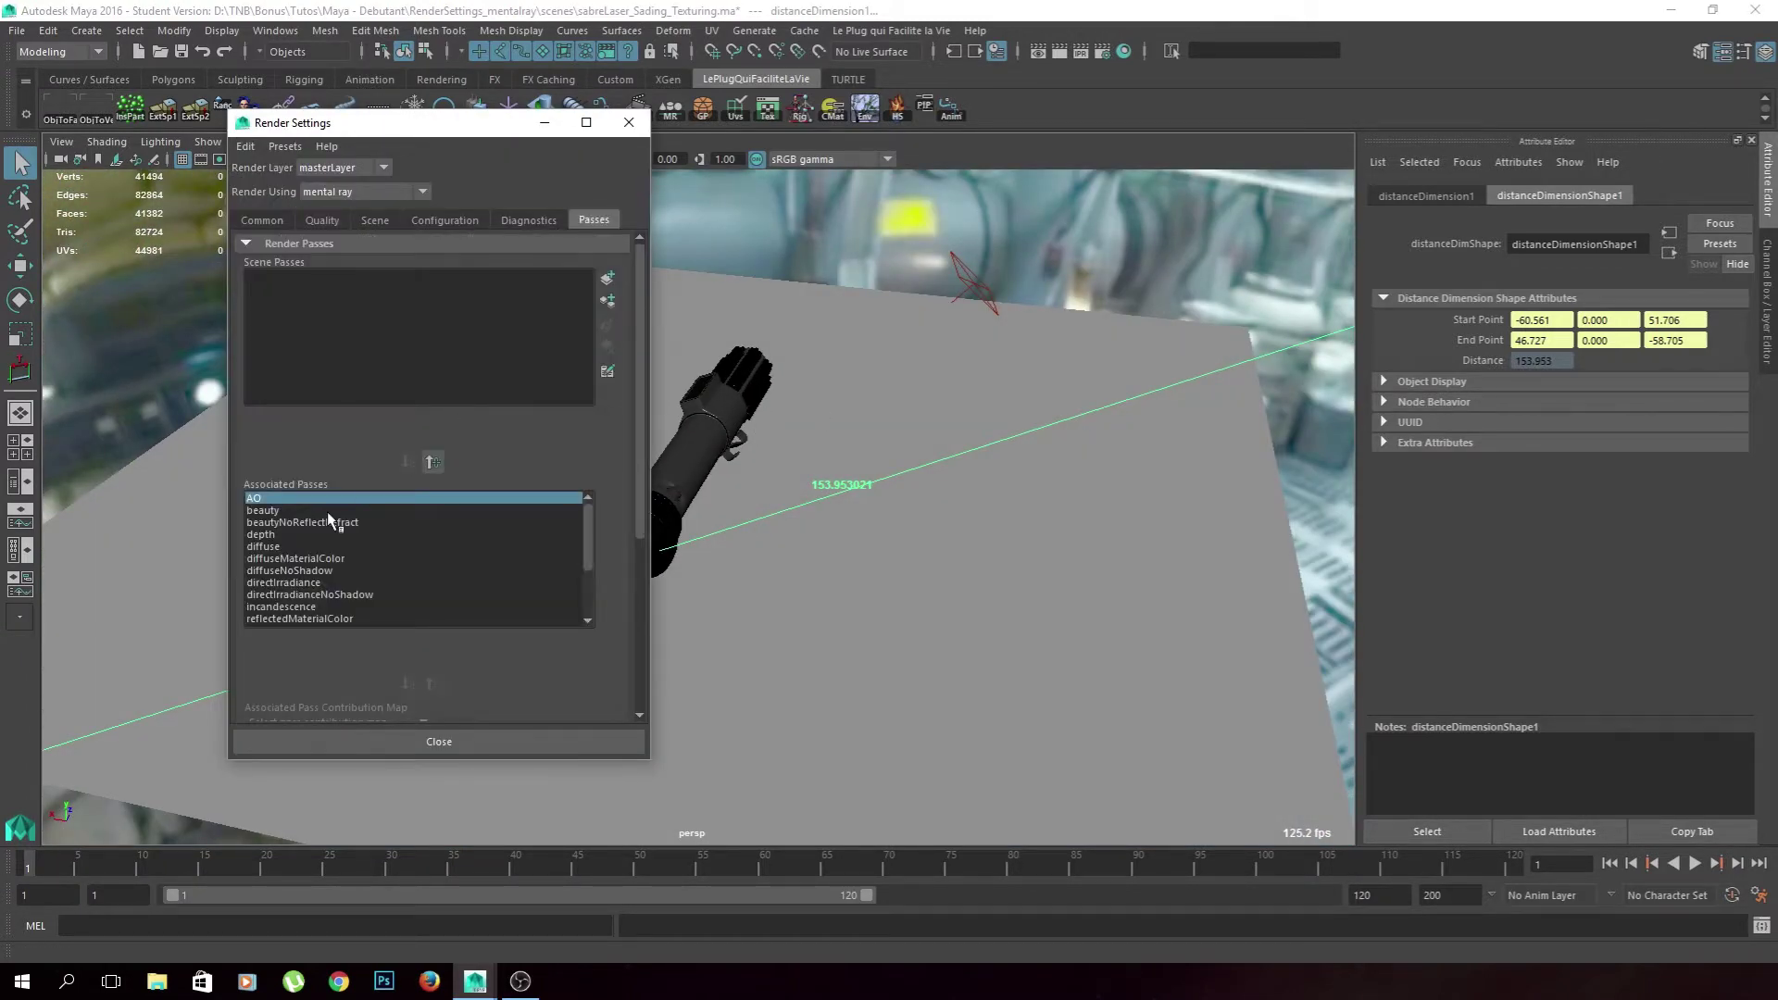
pyautogui.click(274, 498)
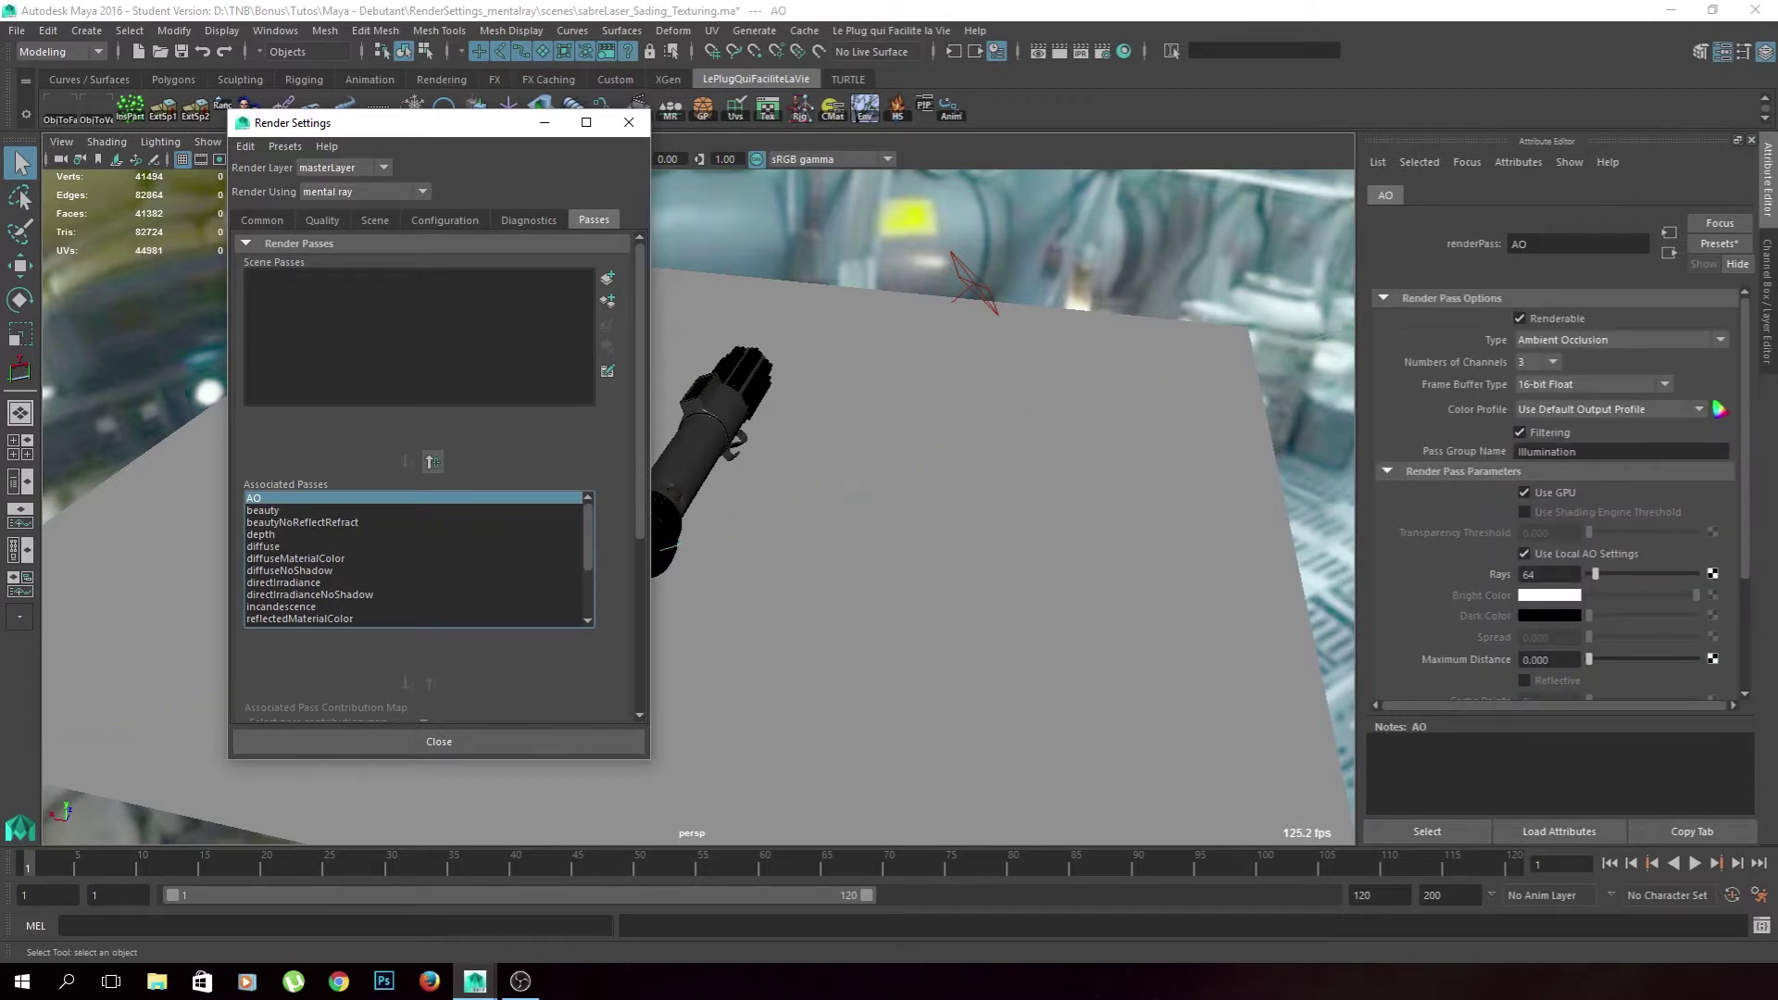
pyautogui.click(1558, 657)
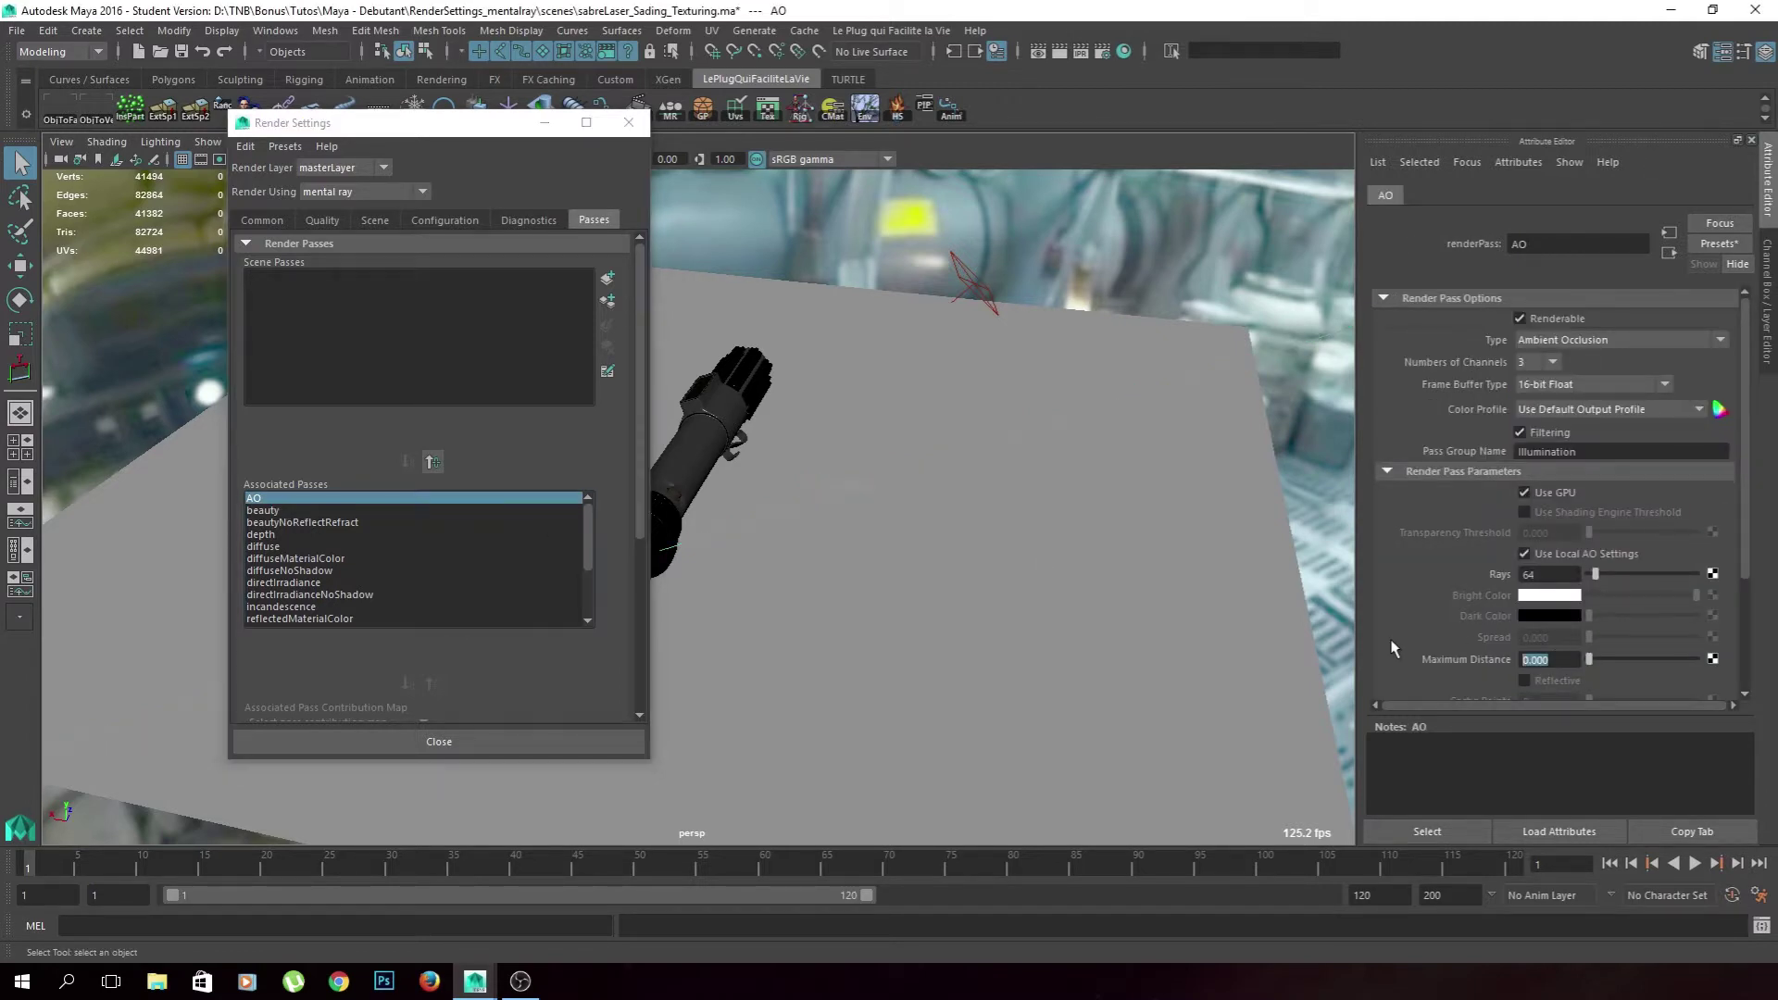
pyautogui.write('150')
pyautogui.press('Return')
pyautogui.click(1058, 53)
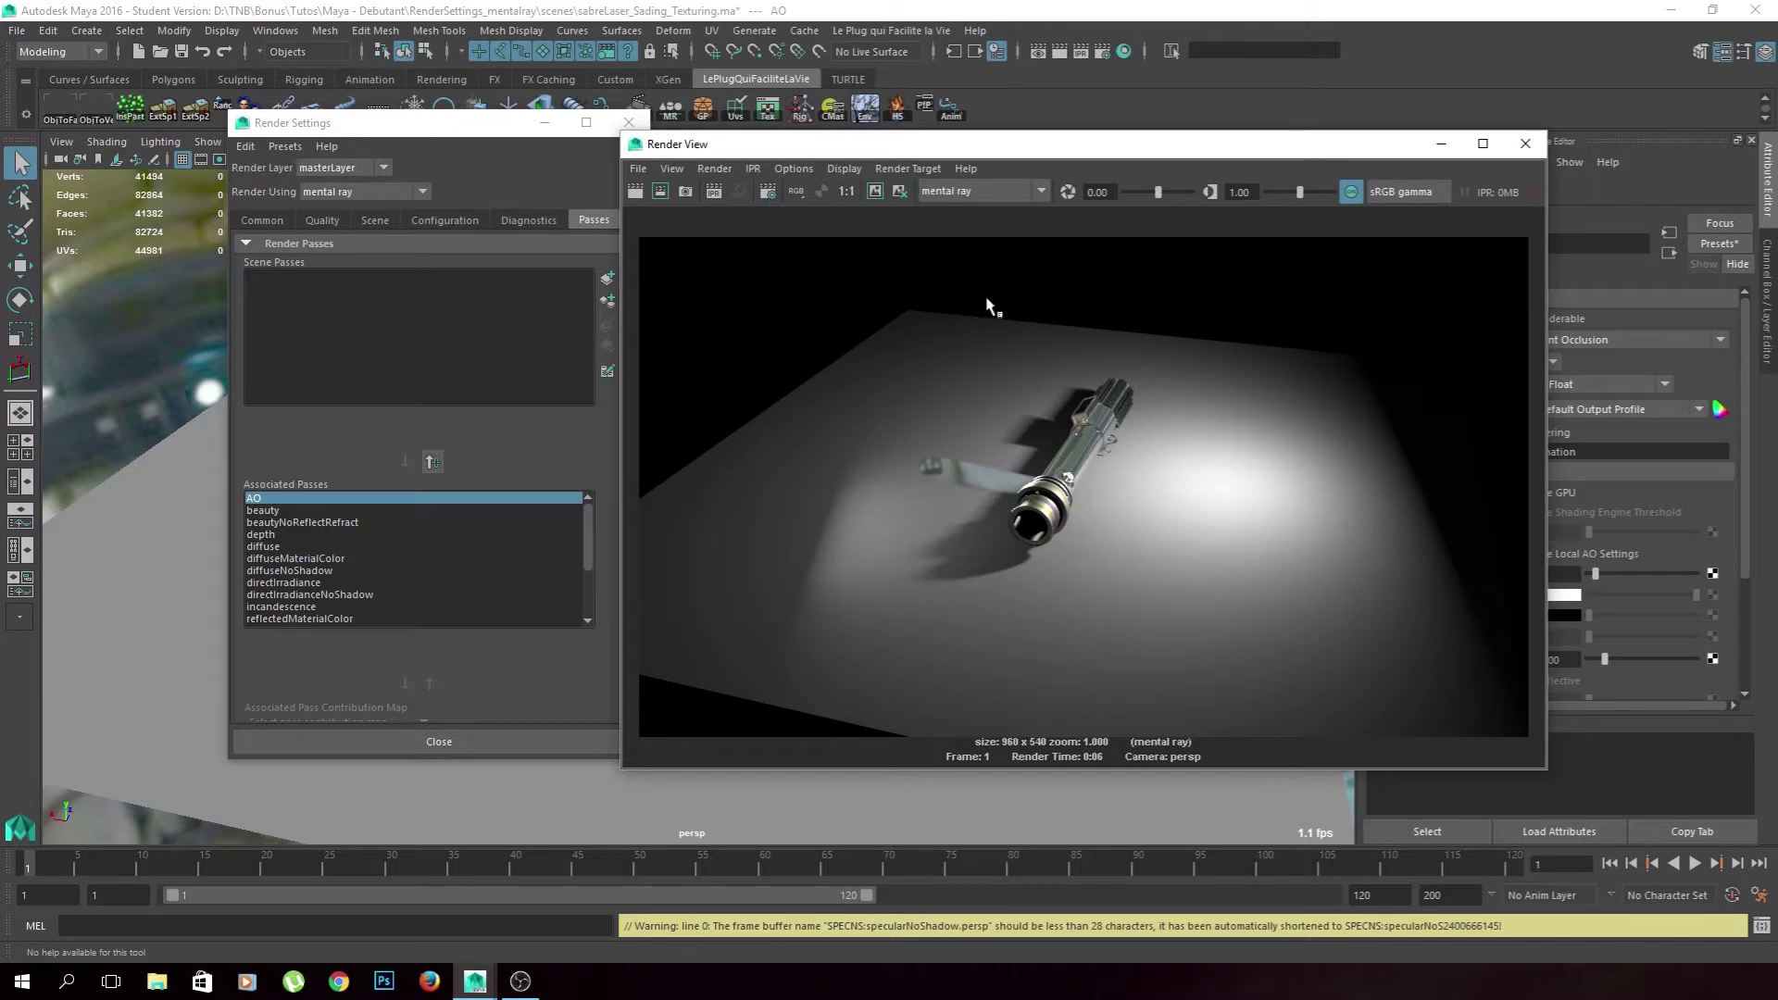
pyautogui.click(638, 168)
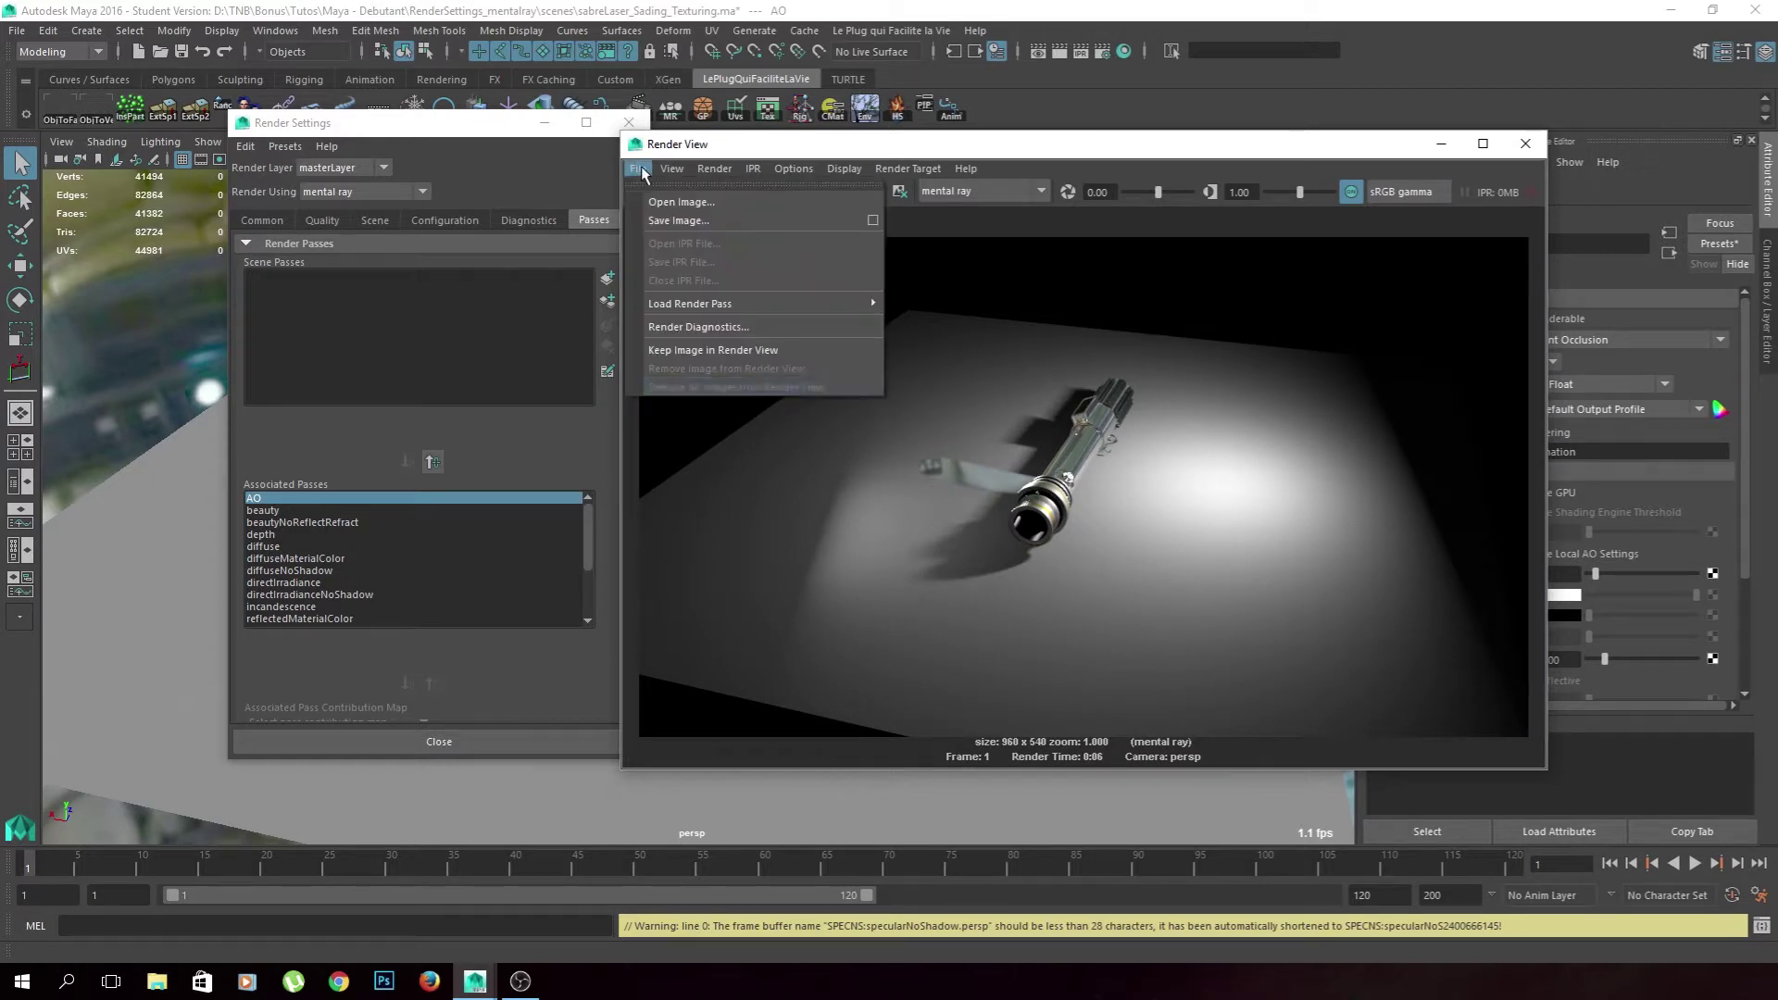
# Open the new AO pass in imf_disp, raise its gamma to 4.0, then close the viewer
pyautogui.click(980, 635)
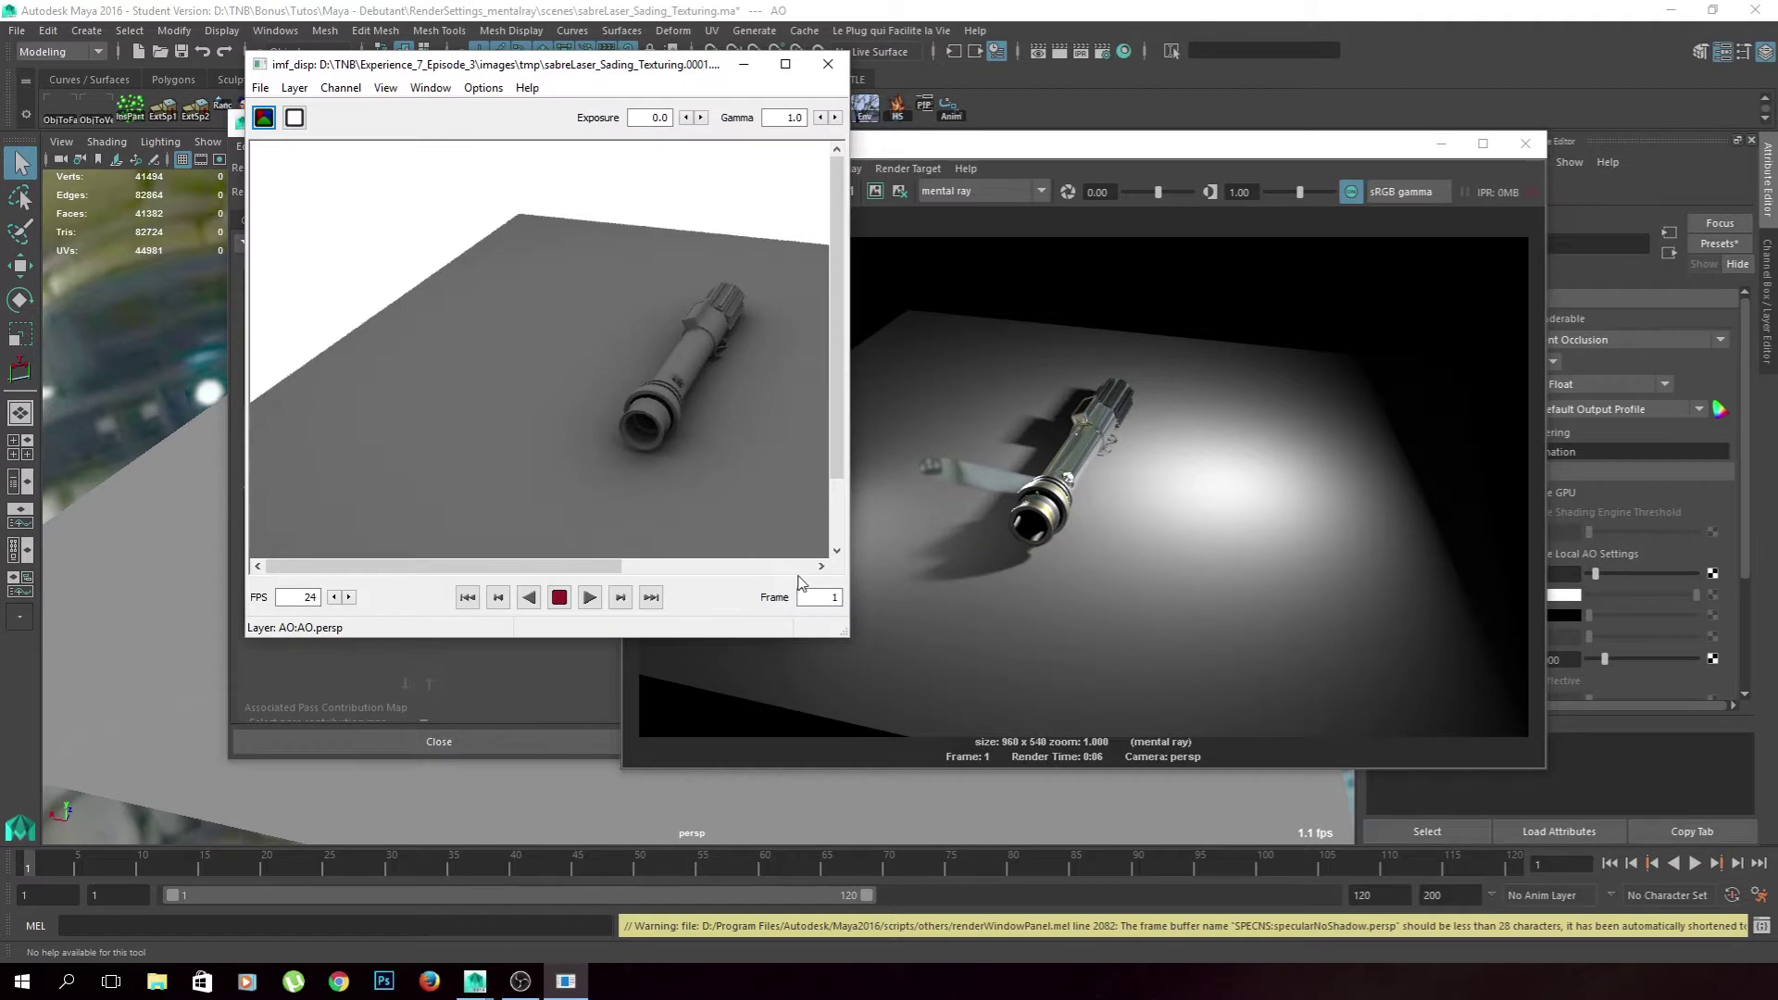
pyautogui.moveTo(844, 636); pyautogui.dragTo(1602, 853)
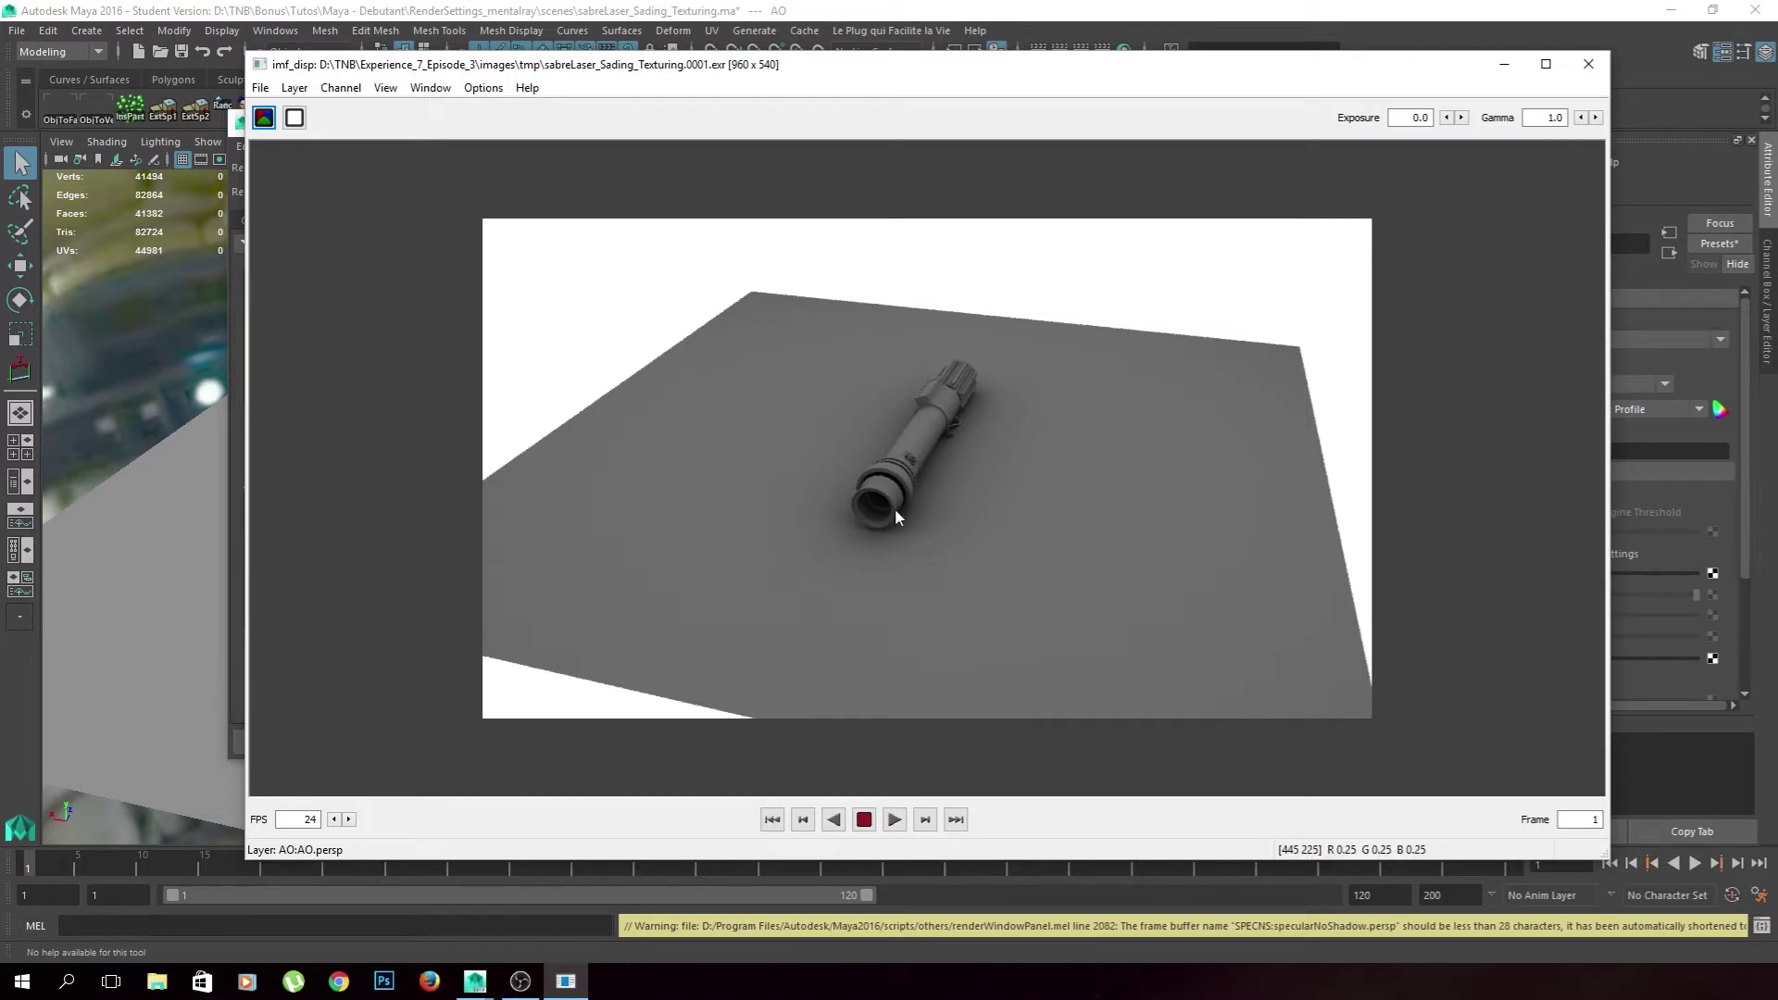
pyautogui.click(1595, 117)
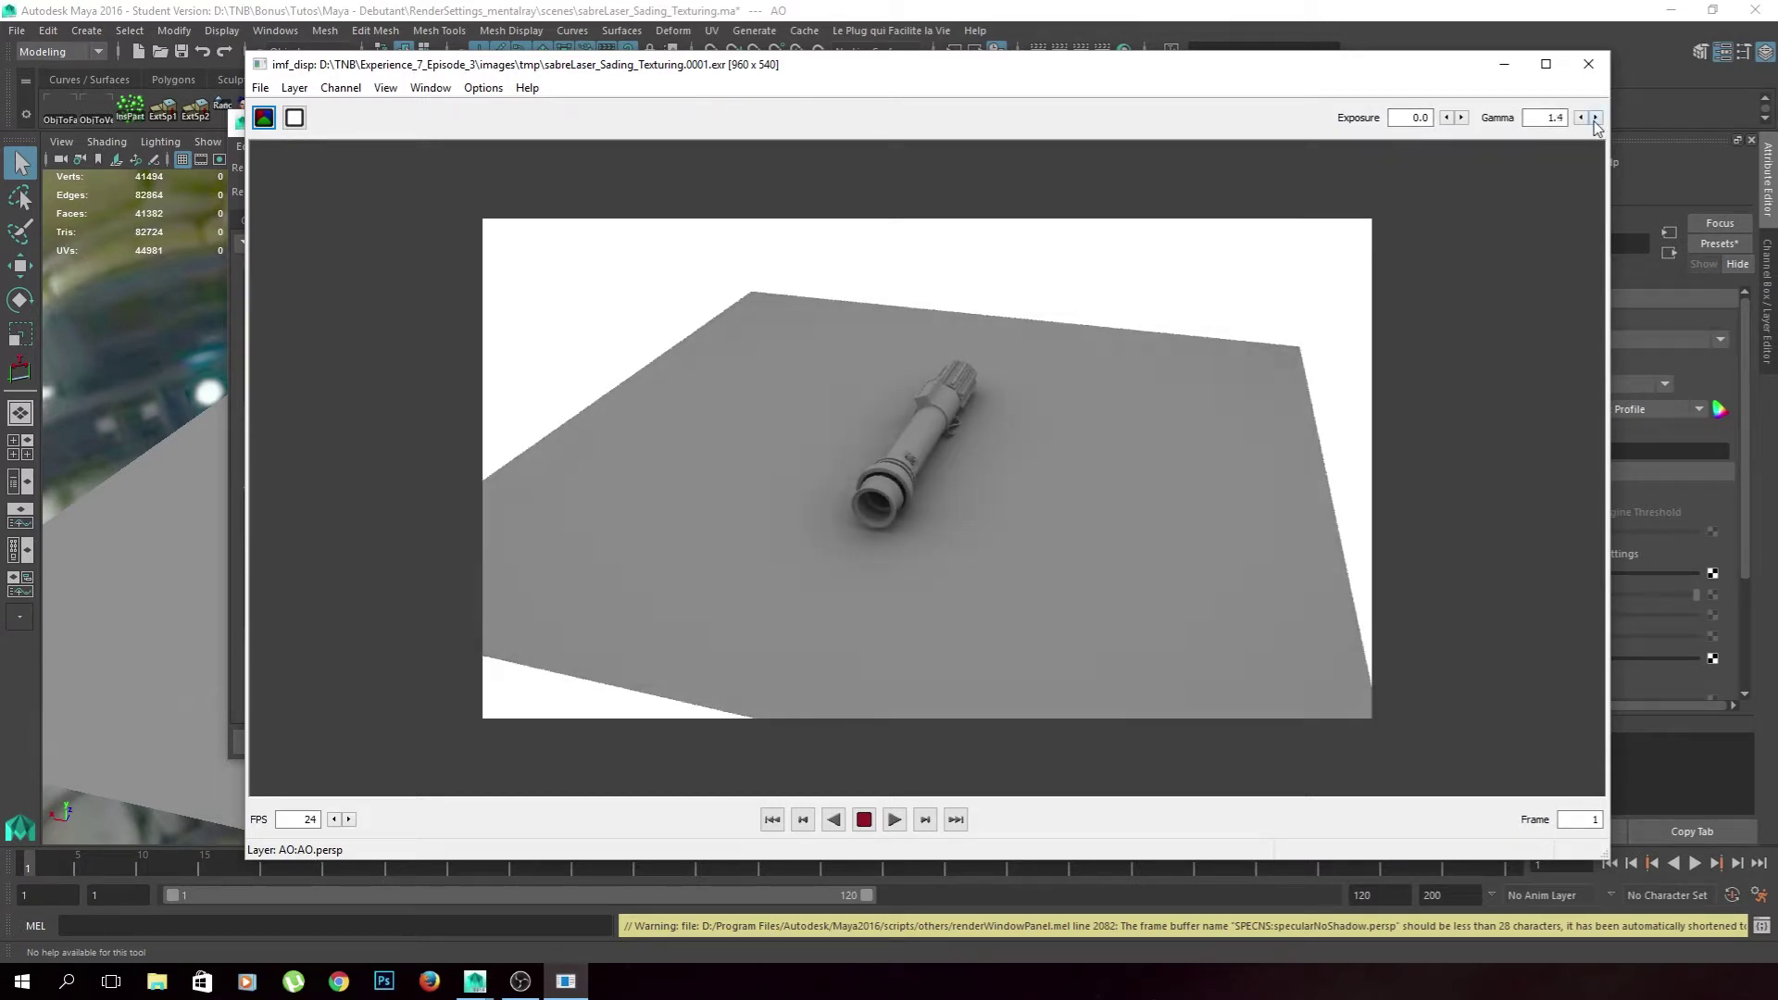
pyautogui.click(1595, 118)
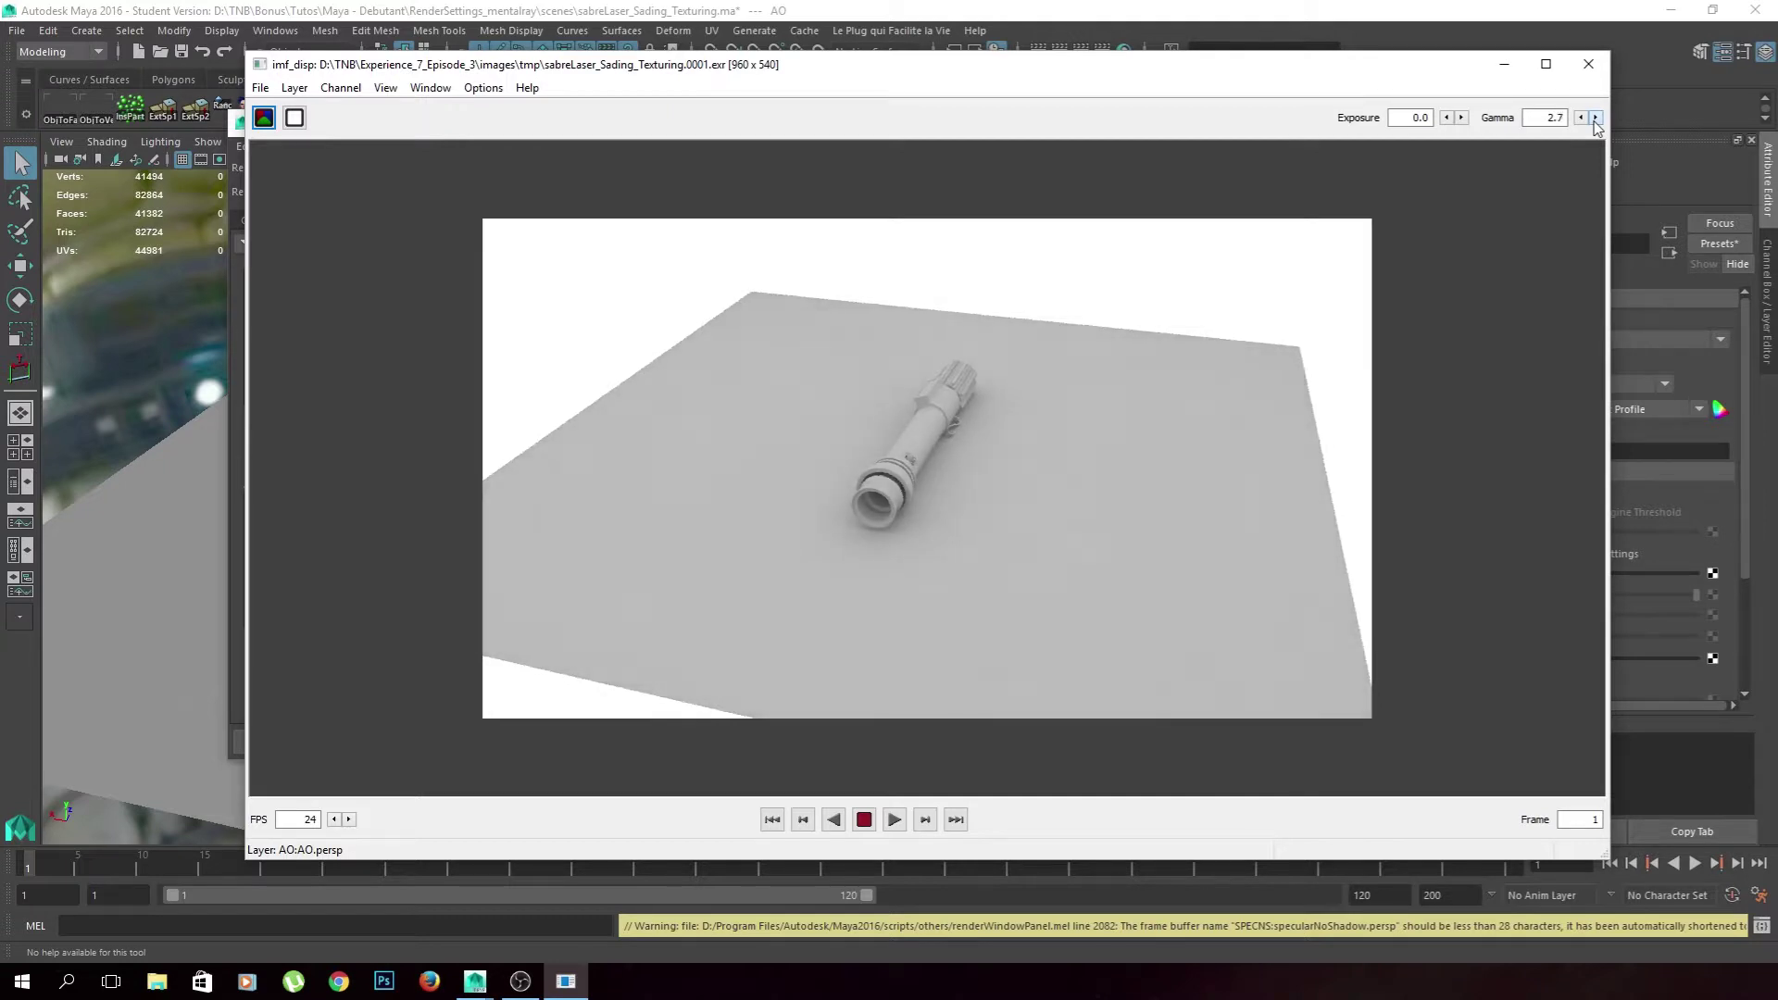
pyautogui.click(1595, 117)
pyautogui.click(1596, 117)
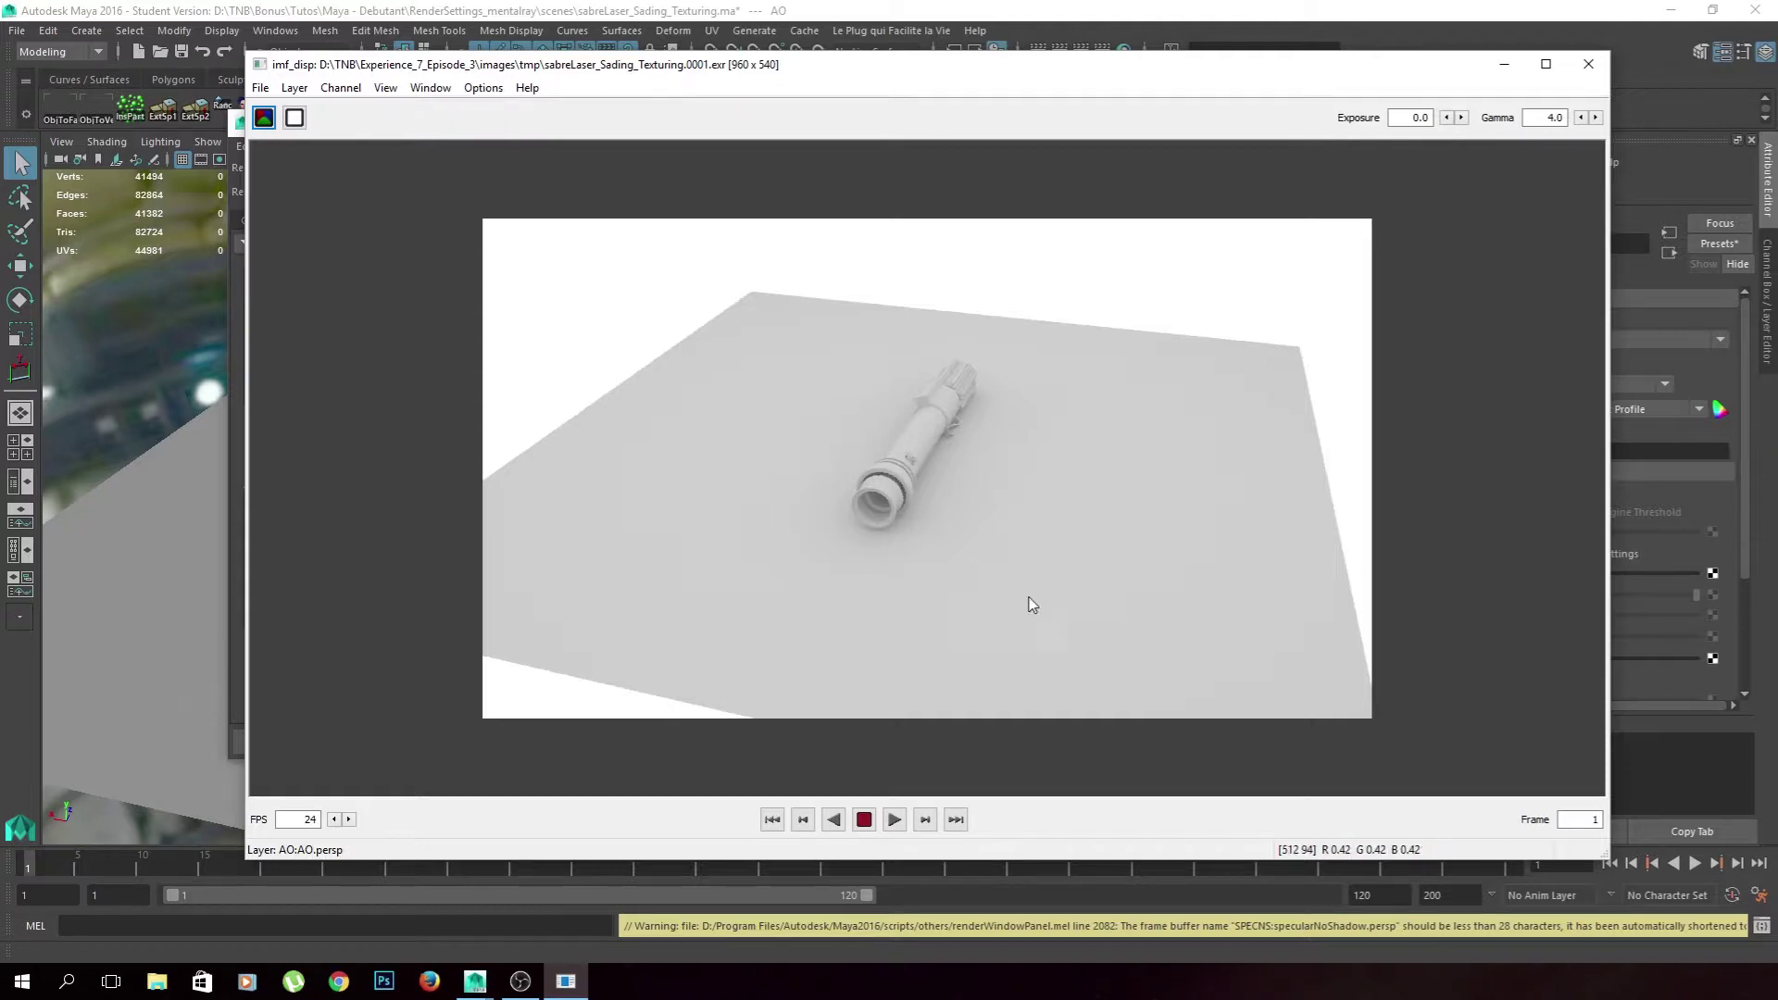
pyautogui.press('Return')
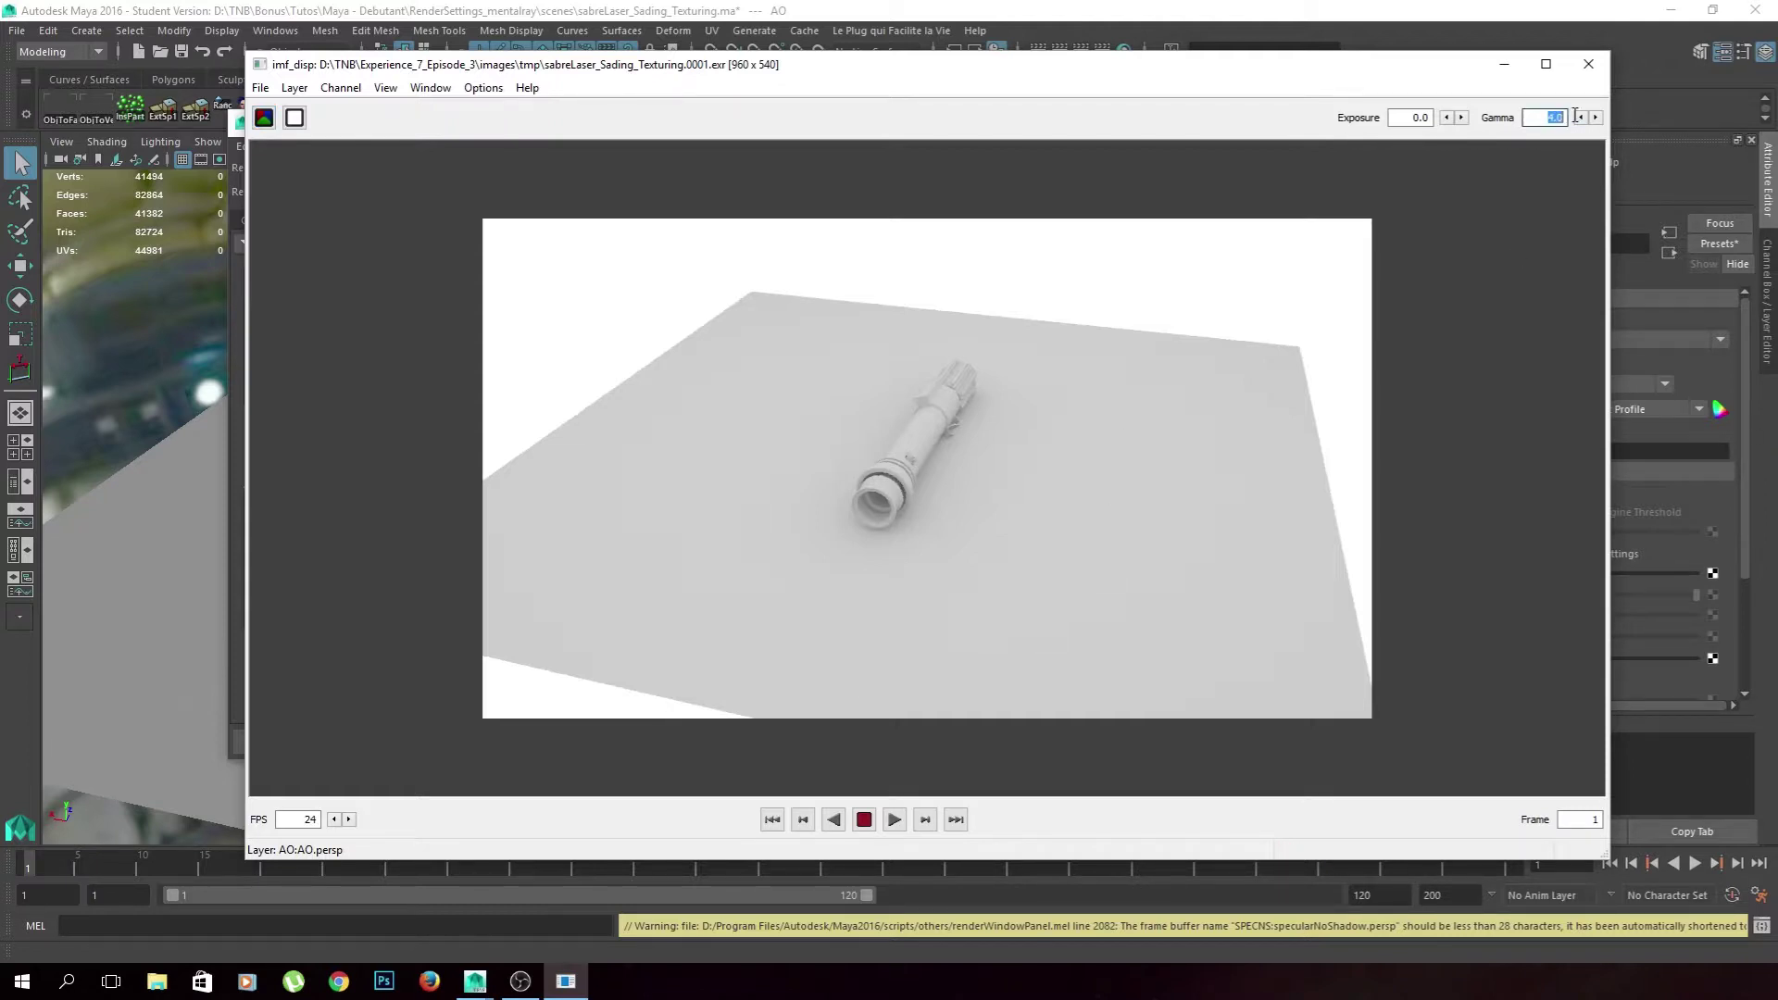
pyautogui.click(1593, 118)
pyautogui.moveTo(1565, 118); pyautogui.dragTo(1553, 118)
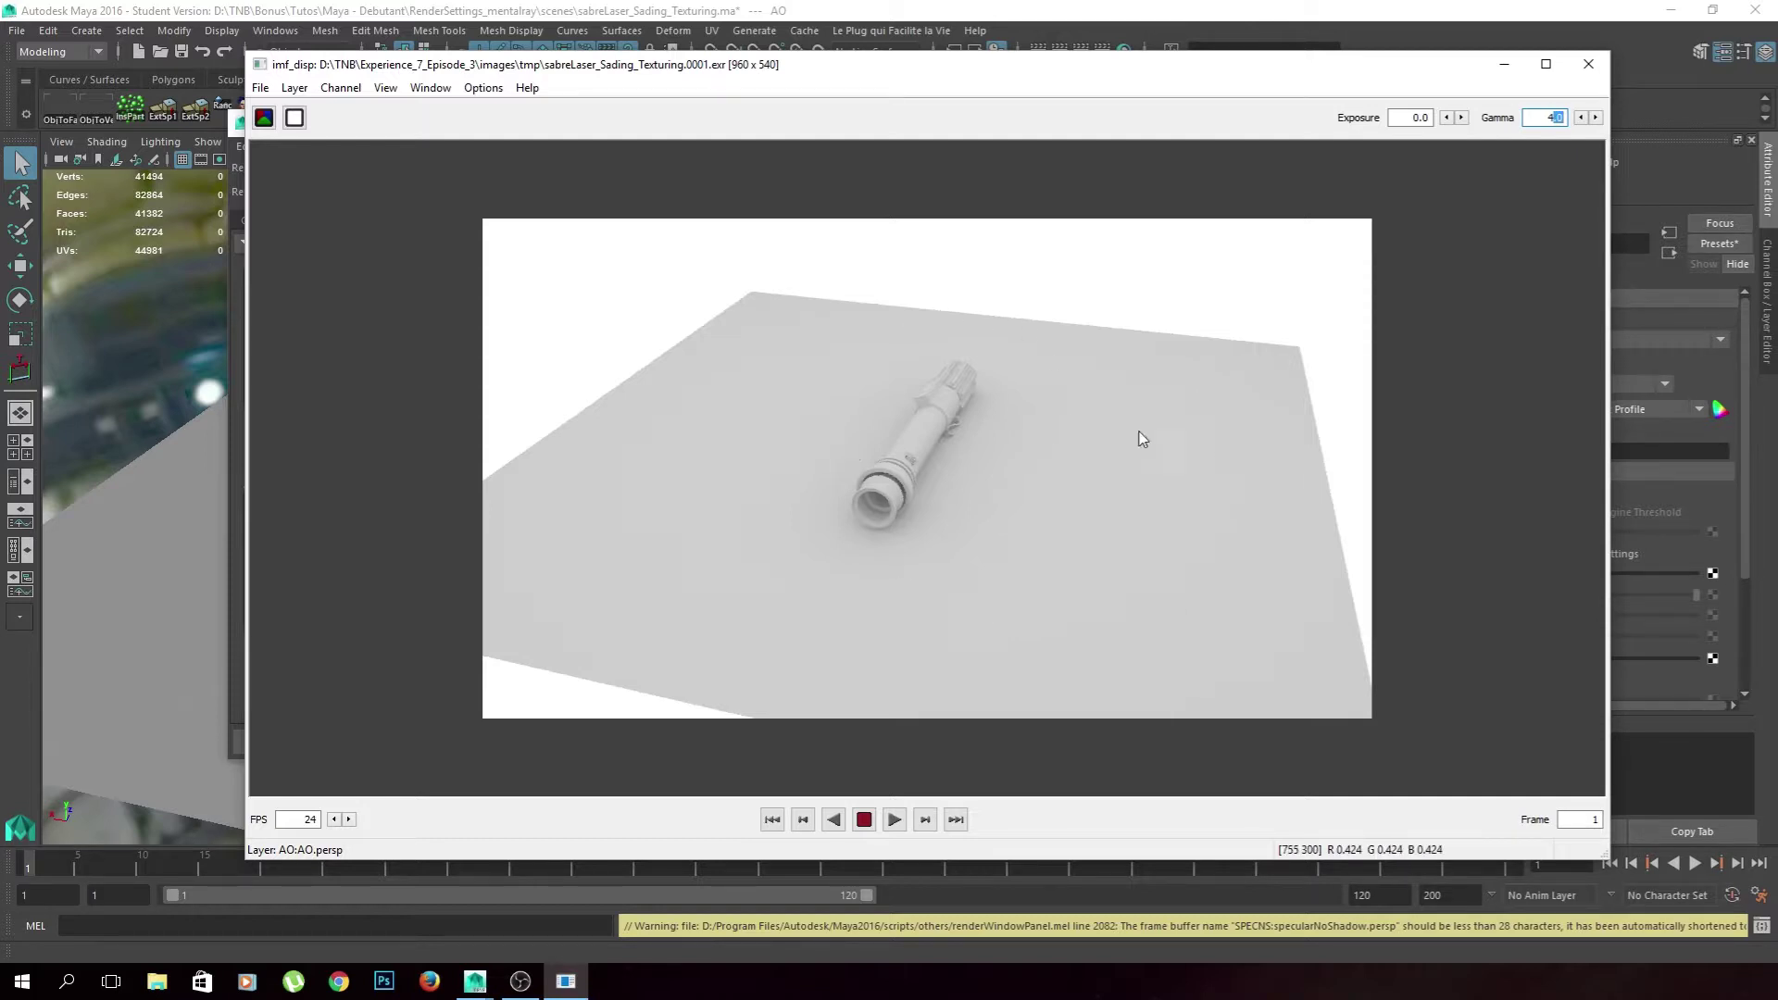
pyautogui.click(1588, 64)
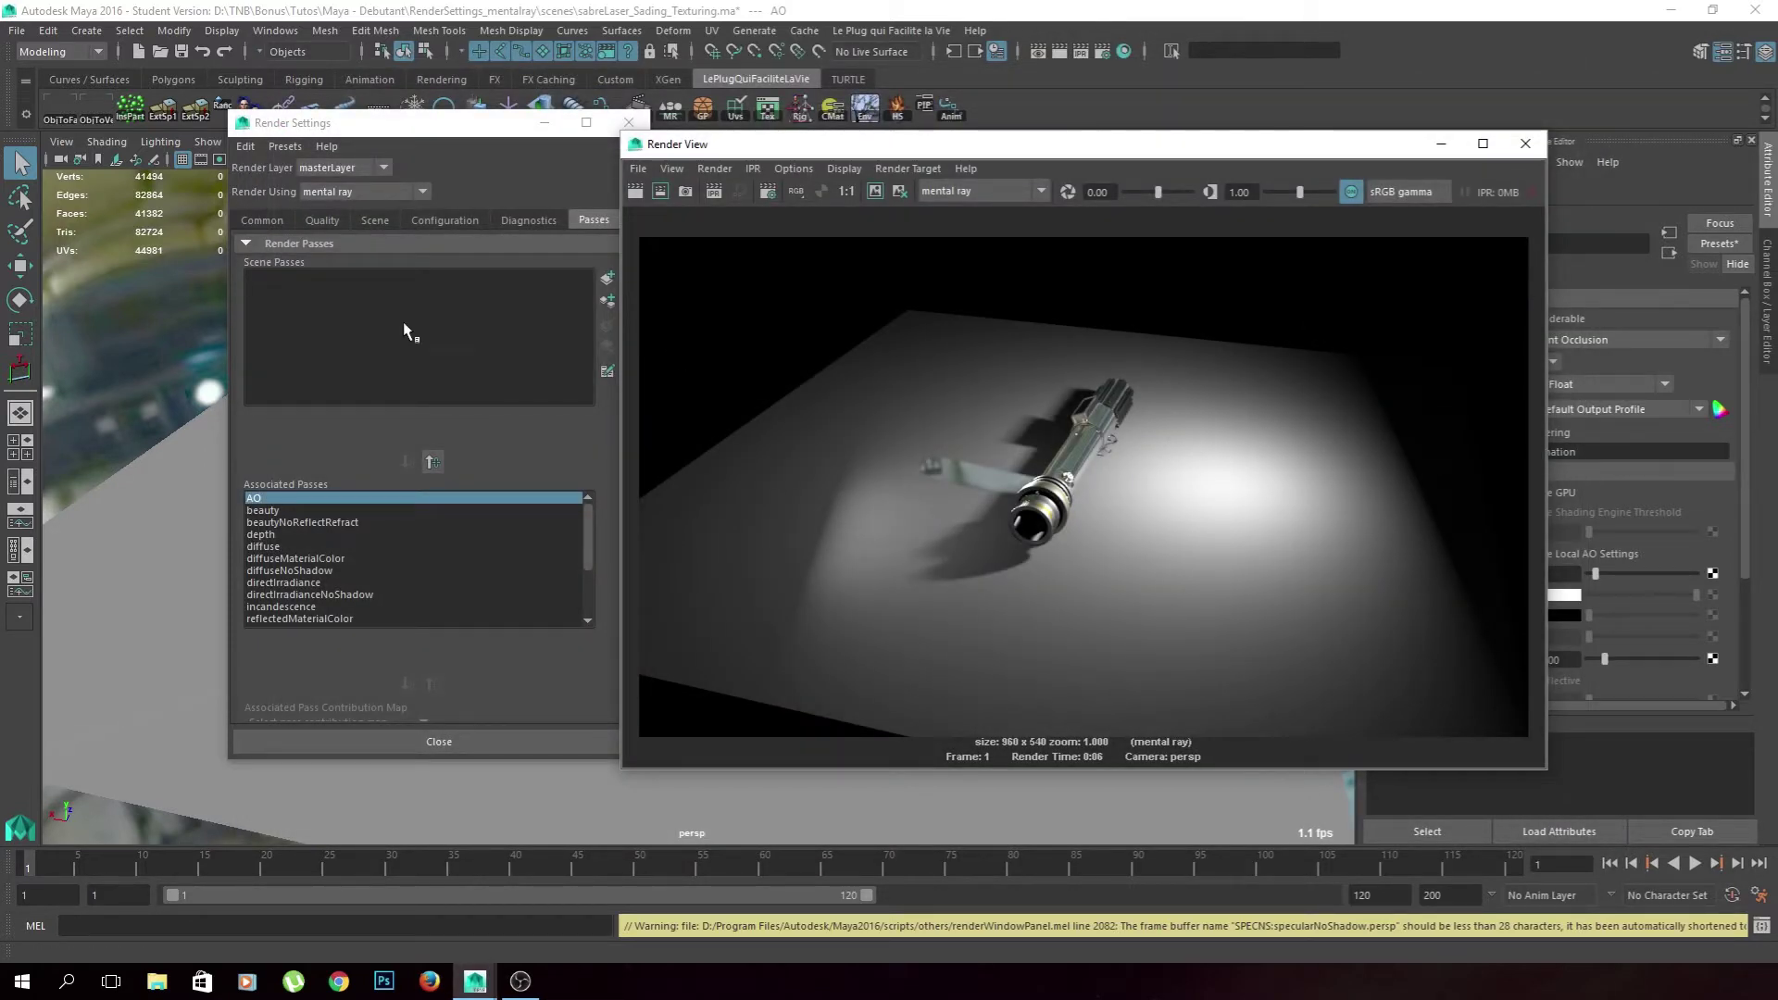
# Close Render View and move the AO pass from Associated Passes back to Scene Passes
pyautogui.click(1514, 151)
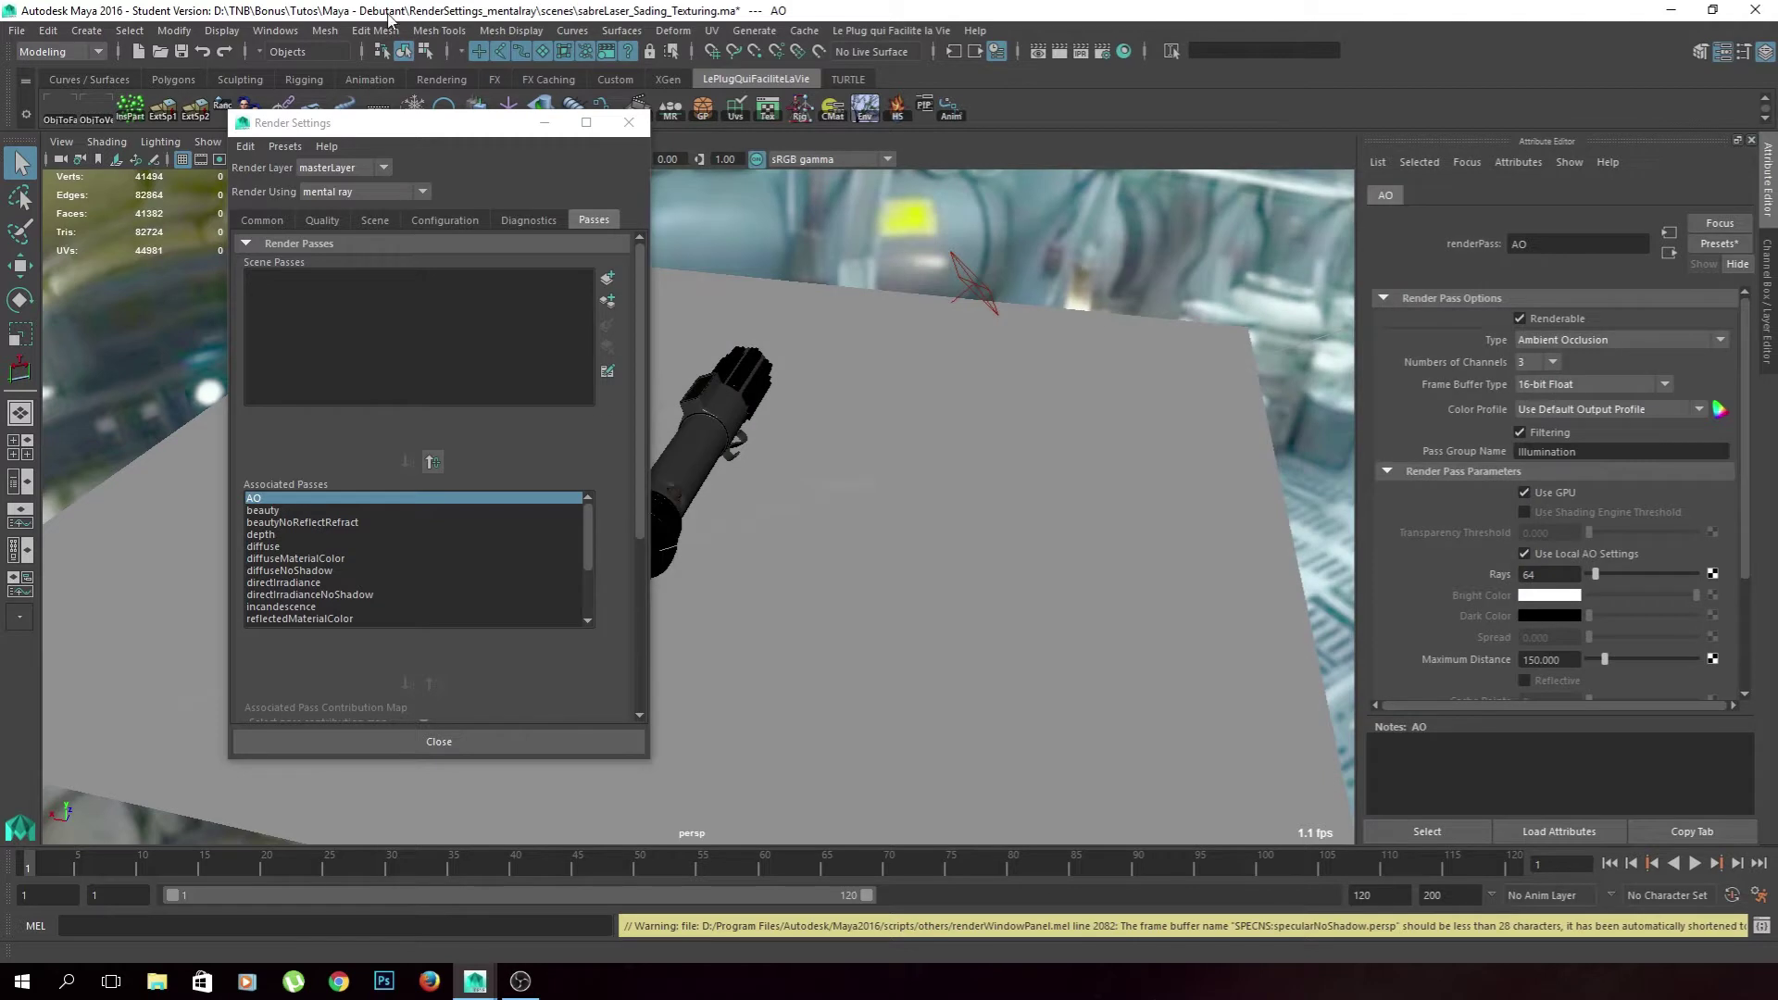
pyautogui.click(341, 508)
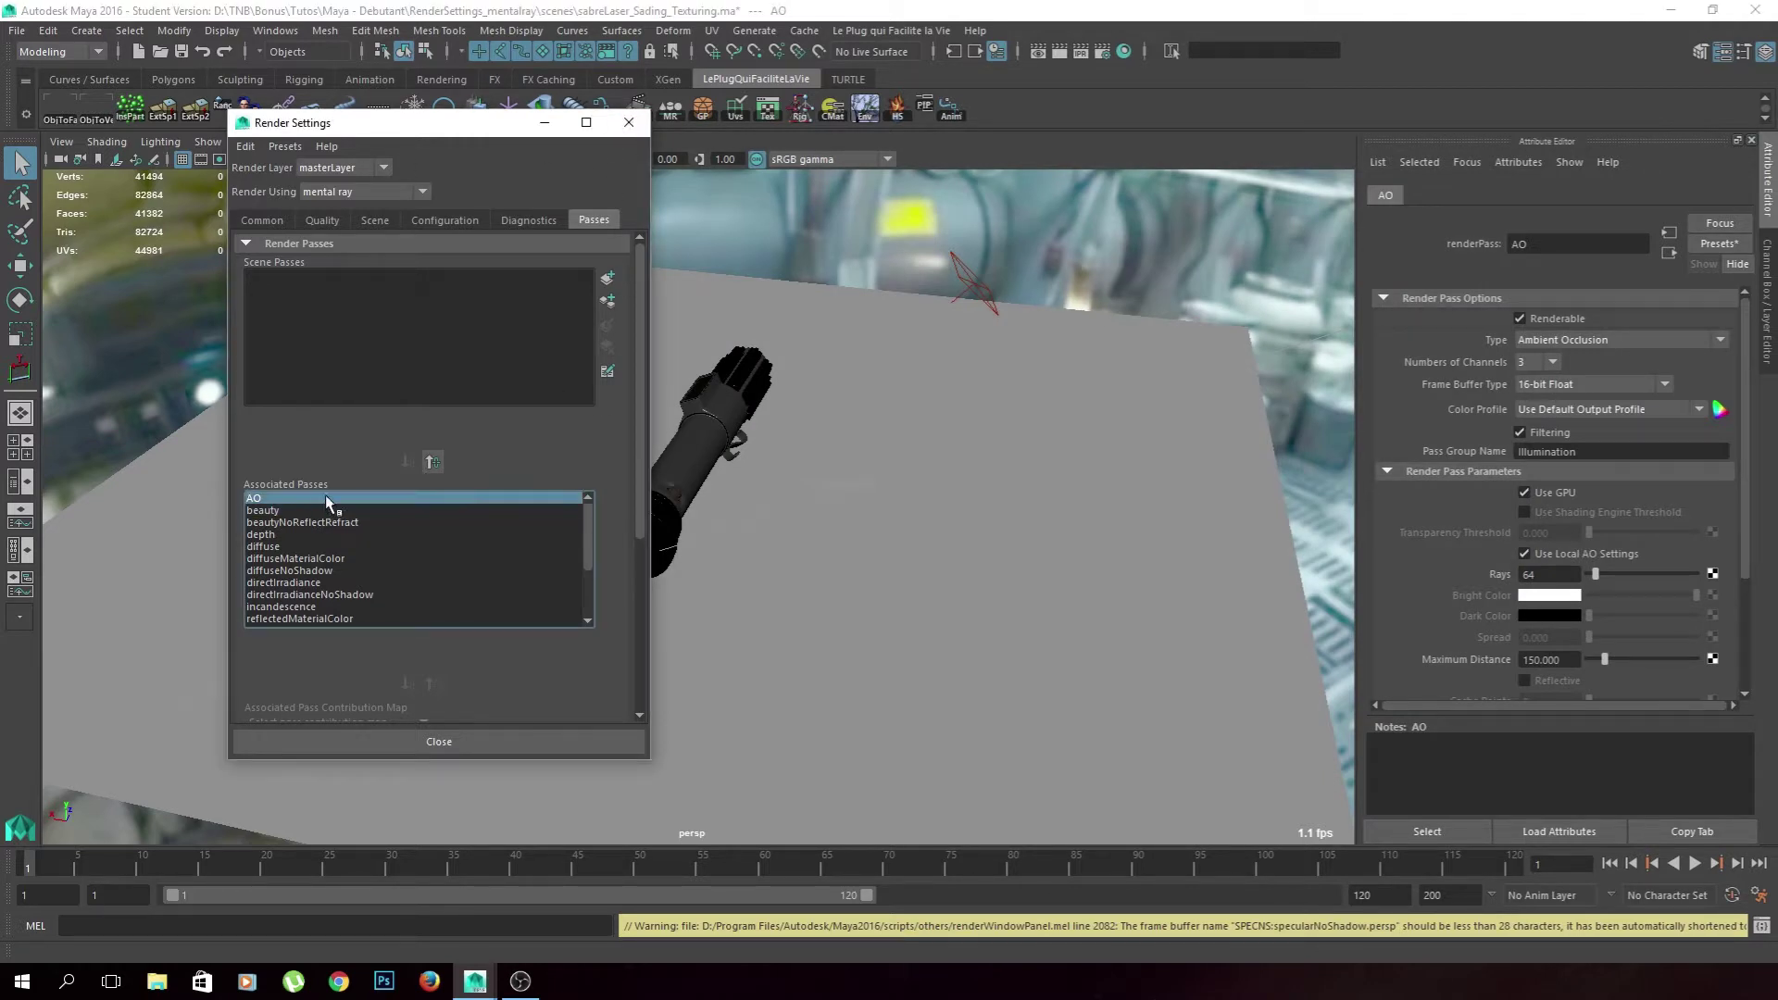
pyautogui.click(433, 462)
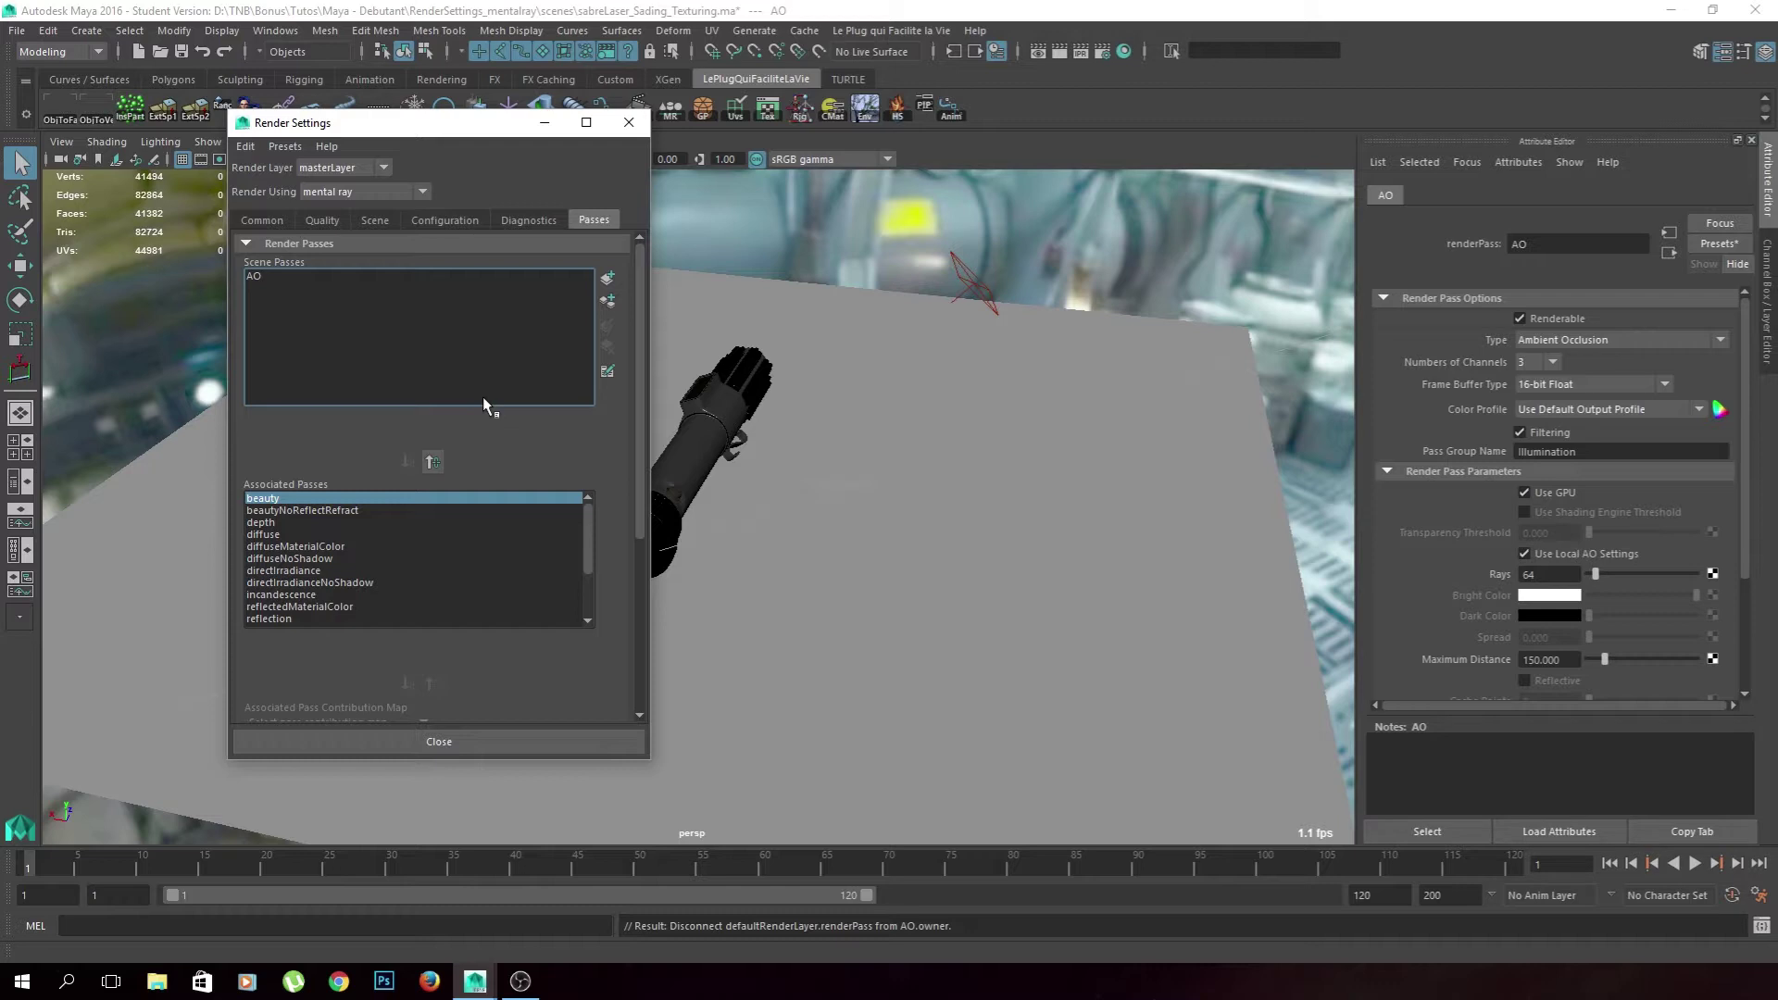
# Enable Final Gathering in the mental ray Quality settings and render the current frame
pyautogui.click(323, 220)
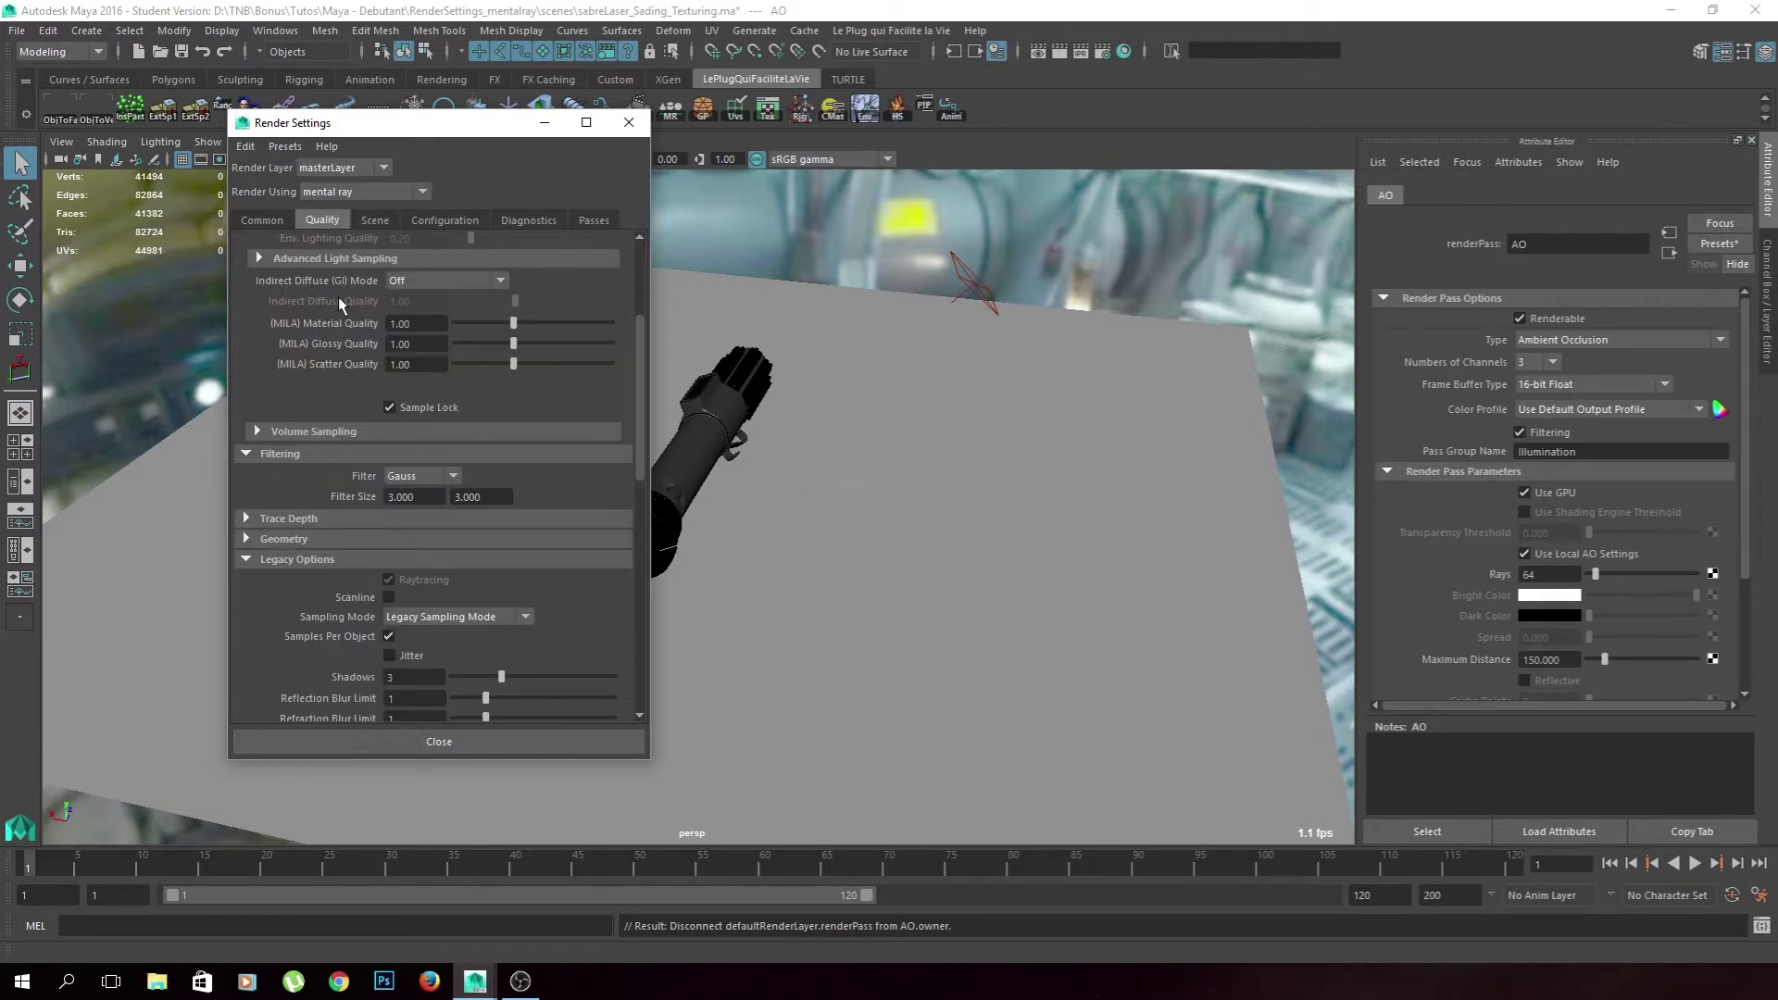
pyautogui.moveTo(640, 370); pyautogui.dragTo(639, 522)
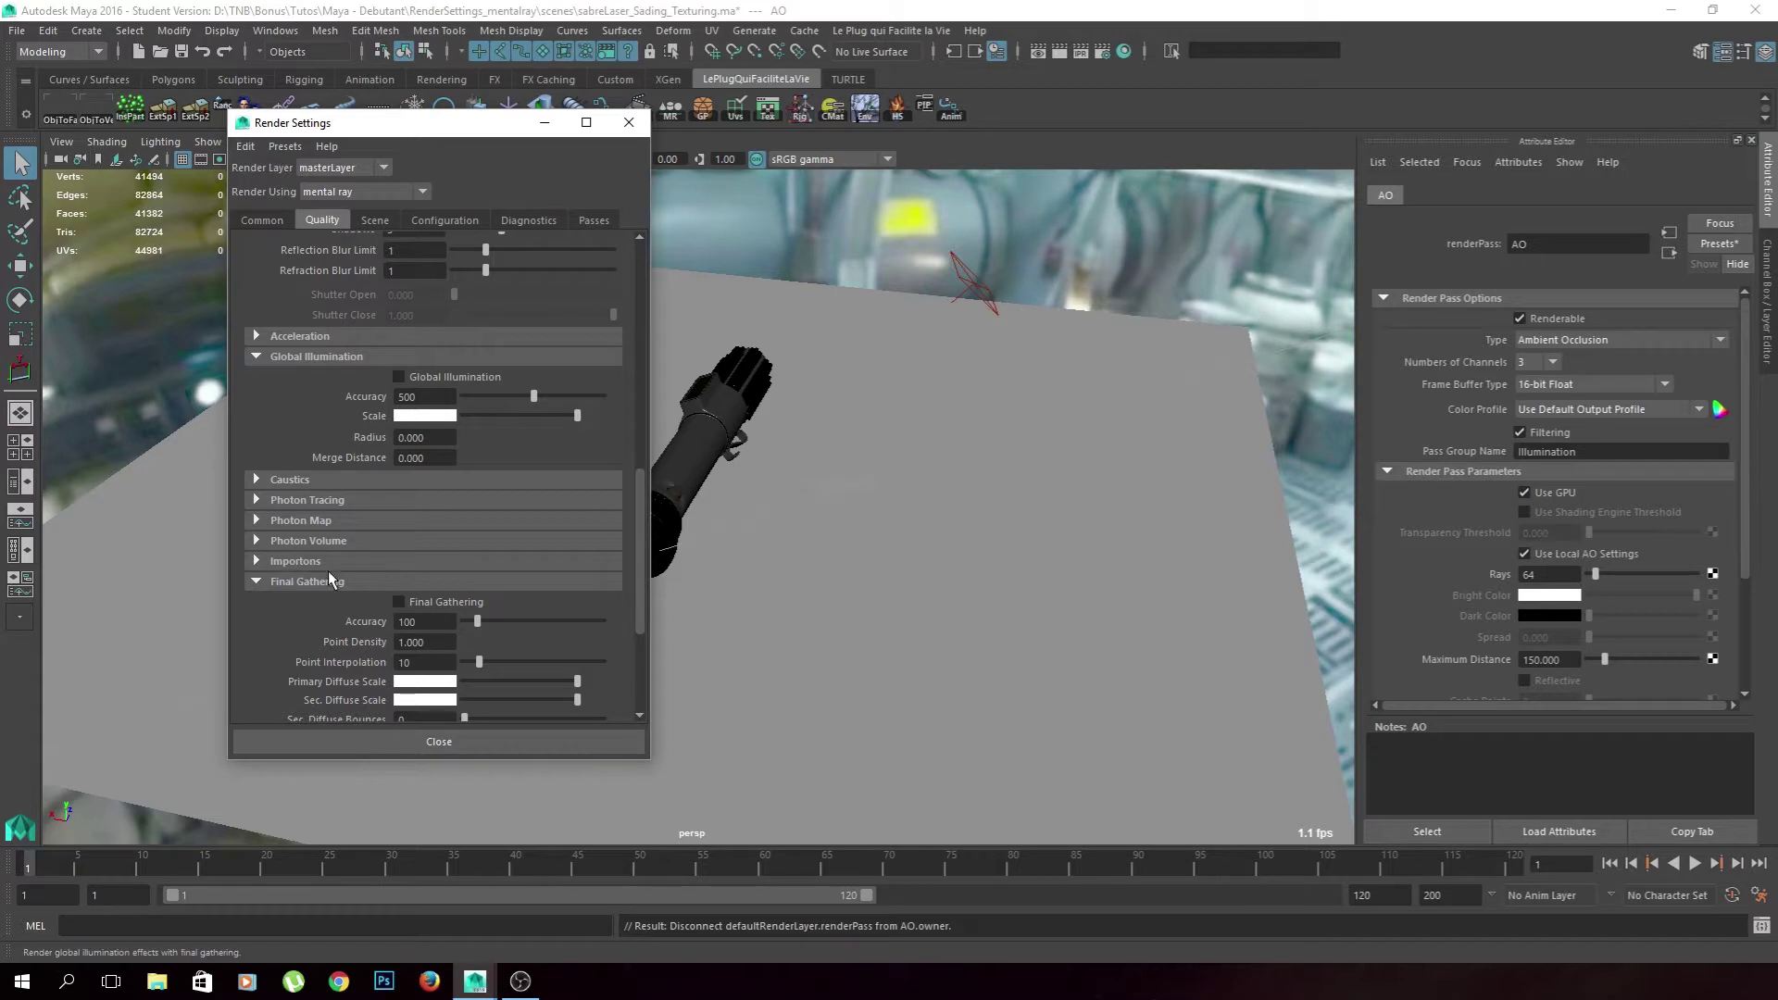
pyautogui.scroll(-4, 303, 617)
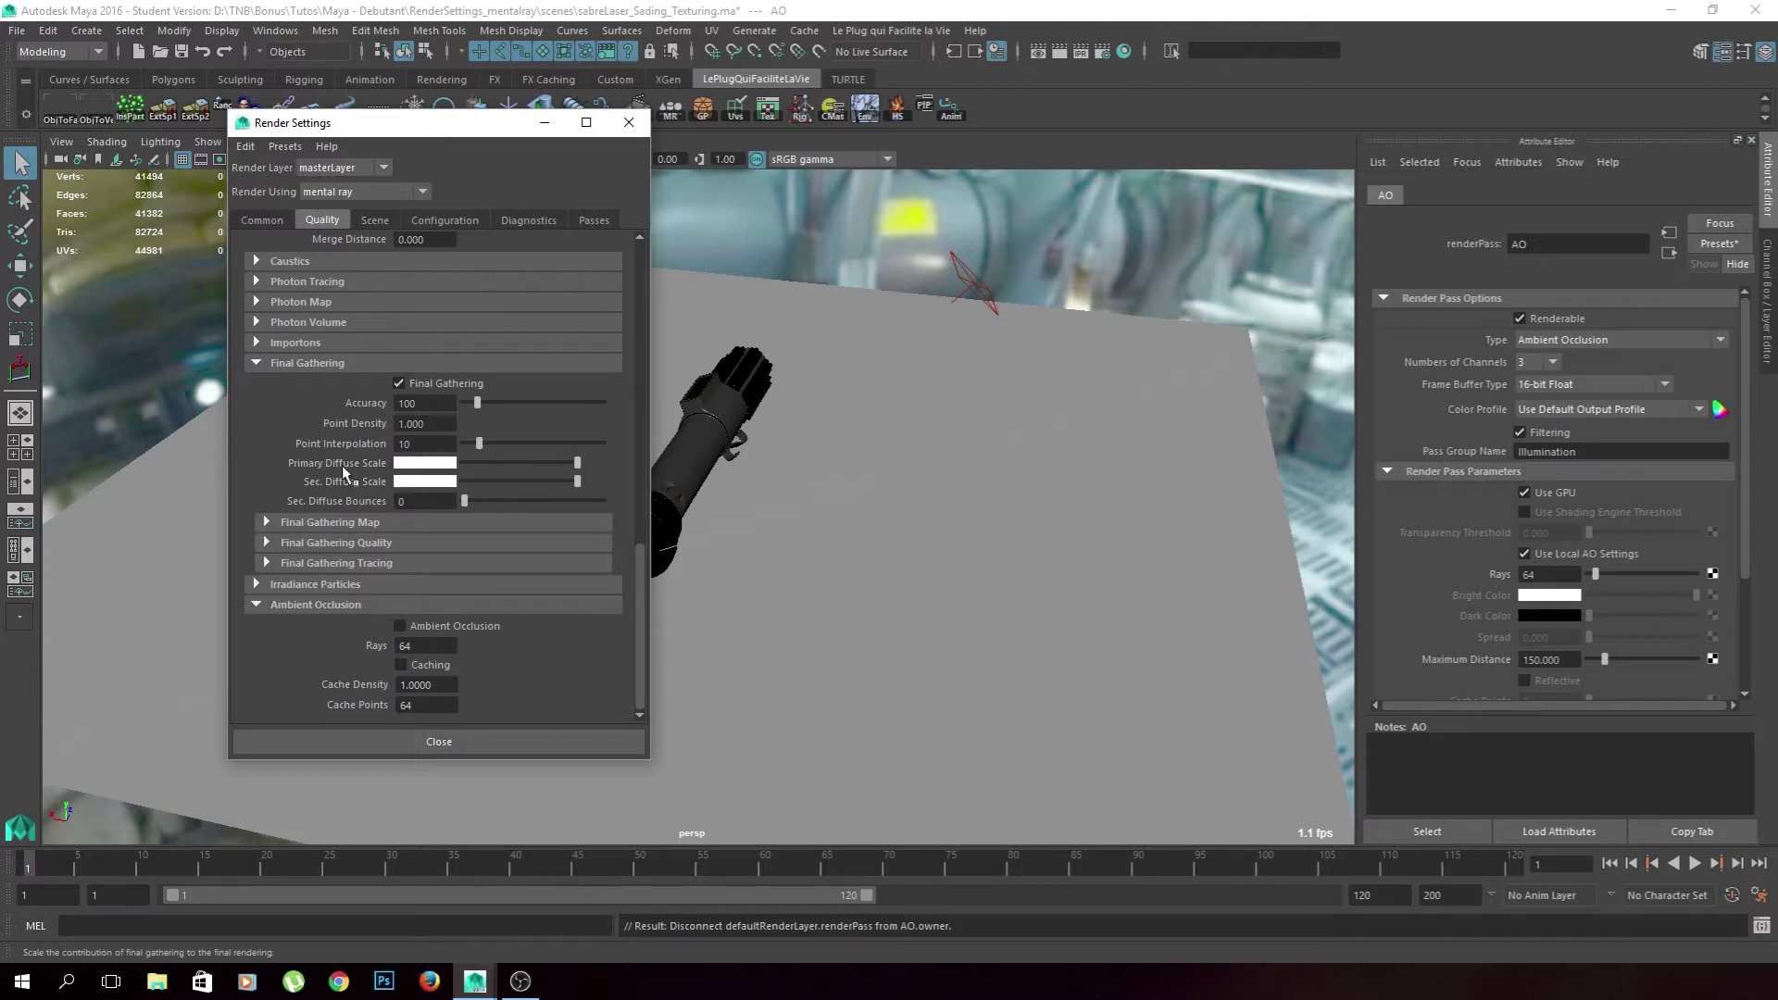
pyautogui.click(1059, 51)
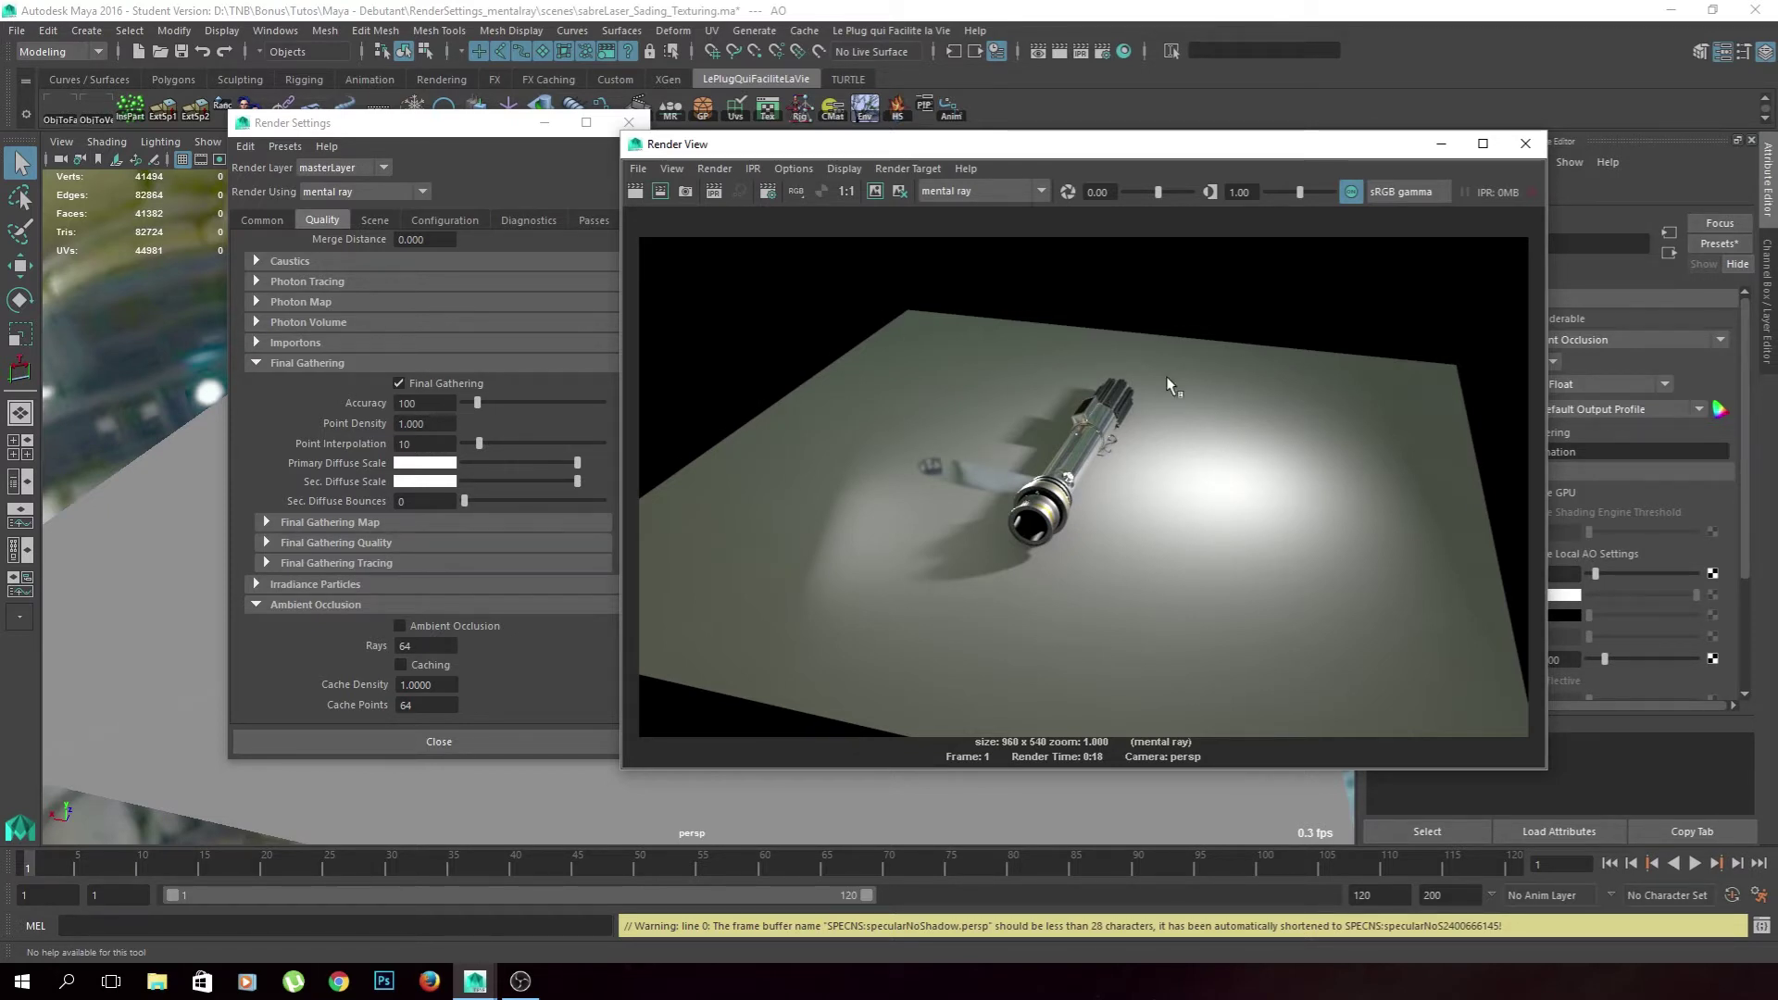
pyautogui.click(485, 135)
pyautogui.click(596, 221)
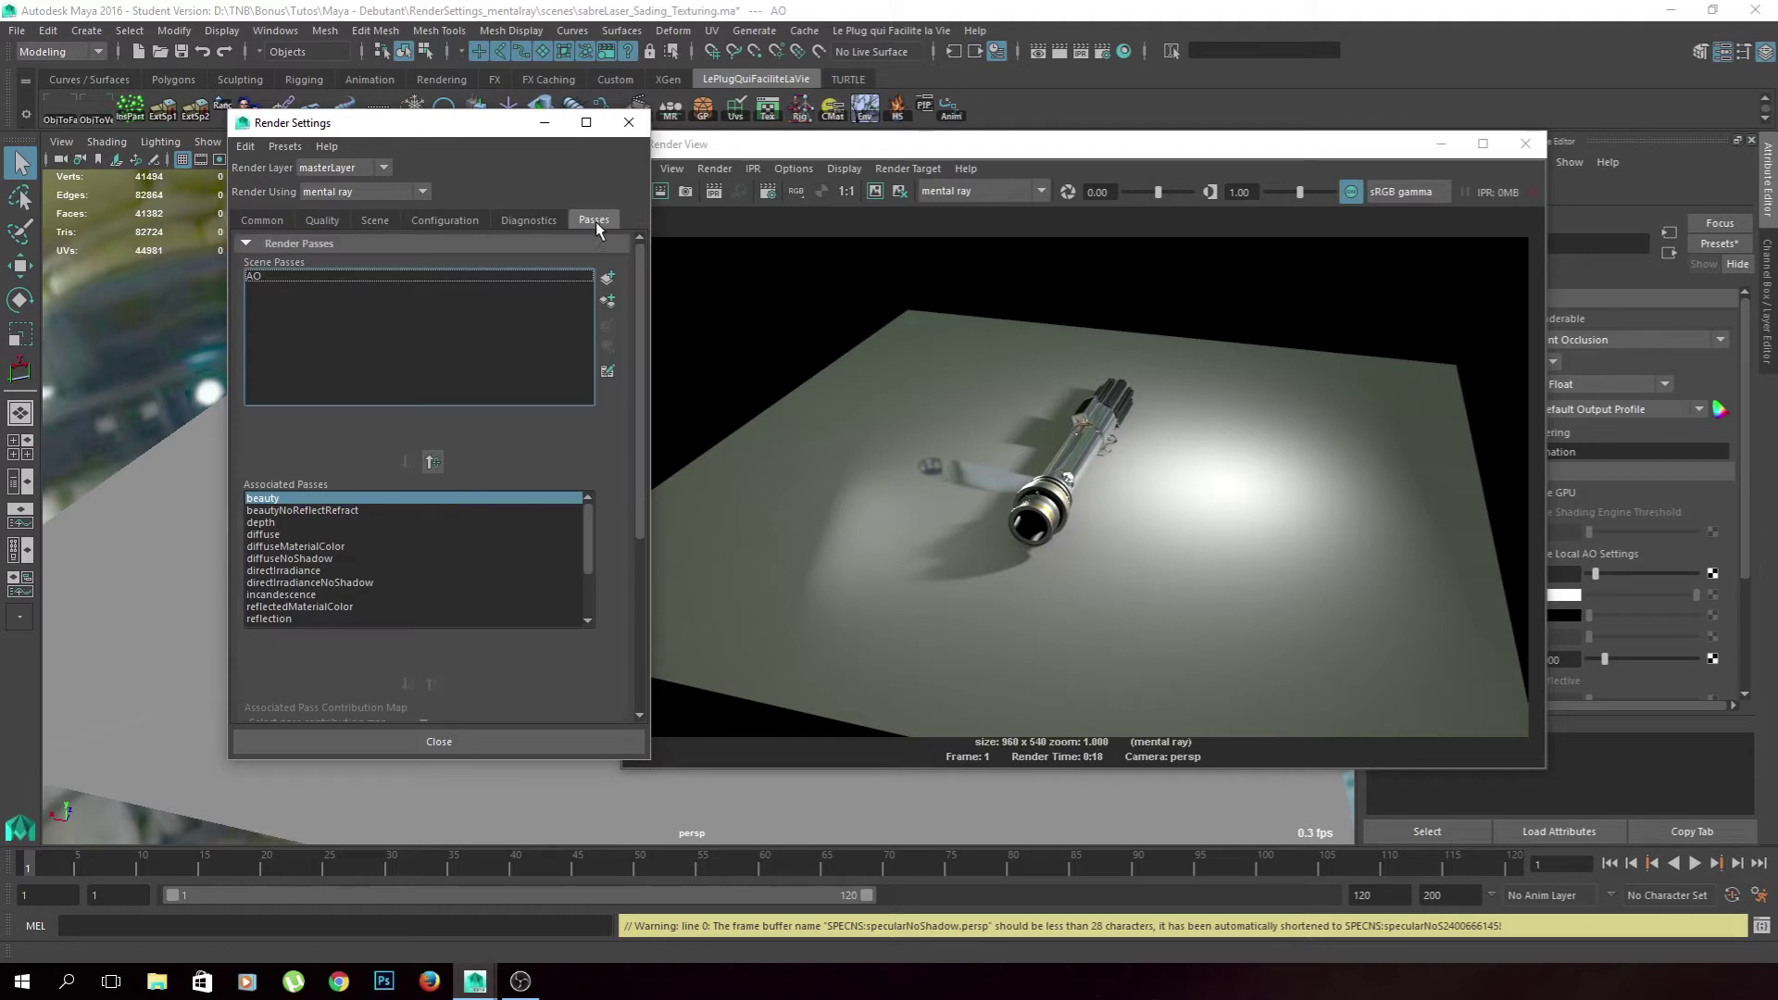
pyautogui.click(607, 277)
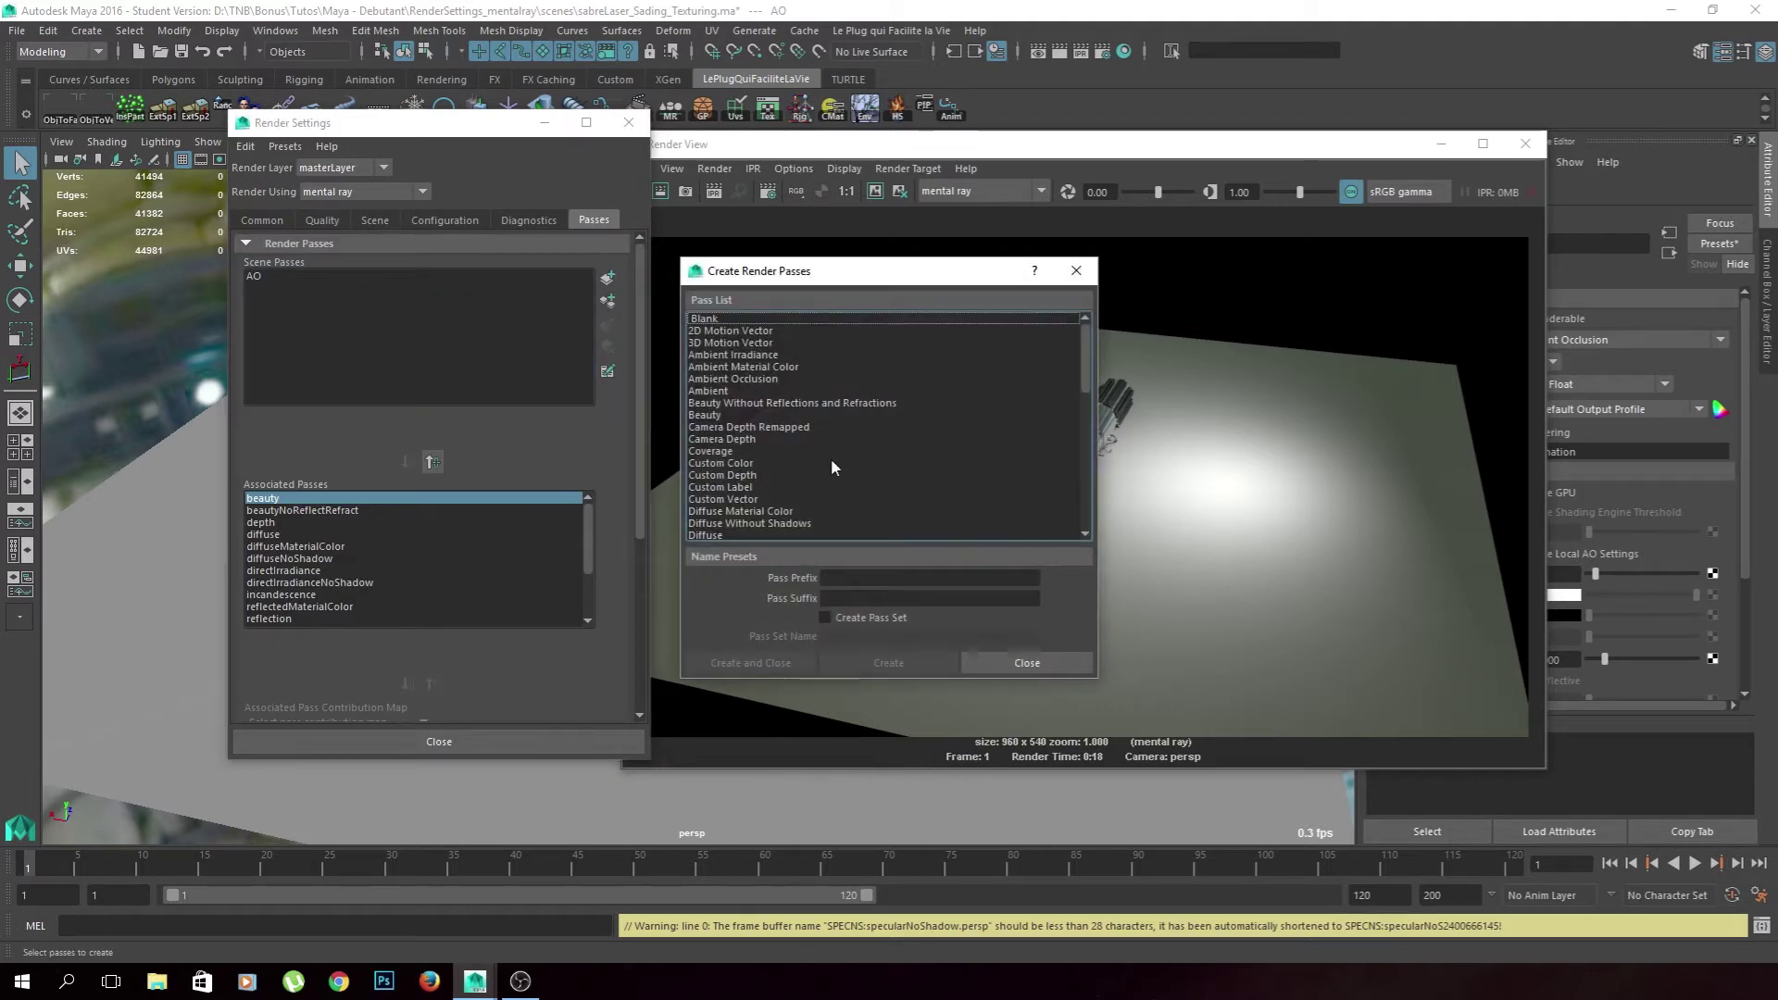
pyautogui.scroll(-5, 831, 458)
pyautogui.click(879, 436)
pyautogui.scroll(-3, 908, 515)
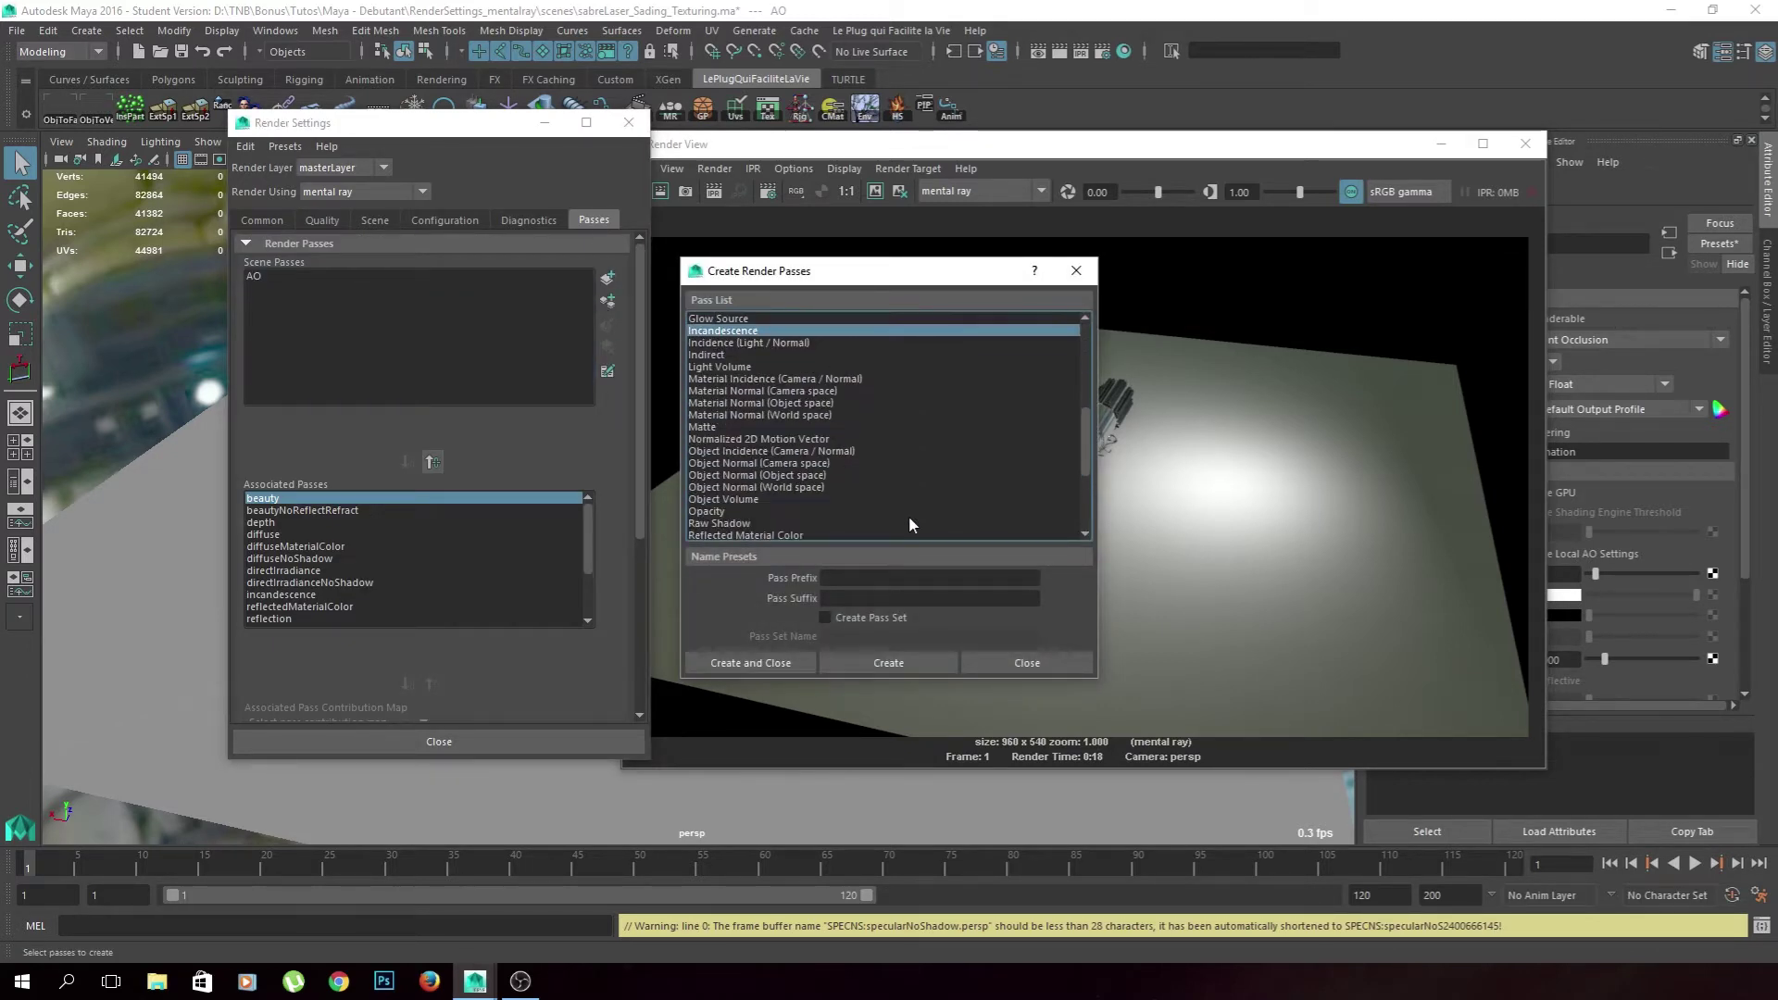
pyautogui.click(699, 356)
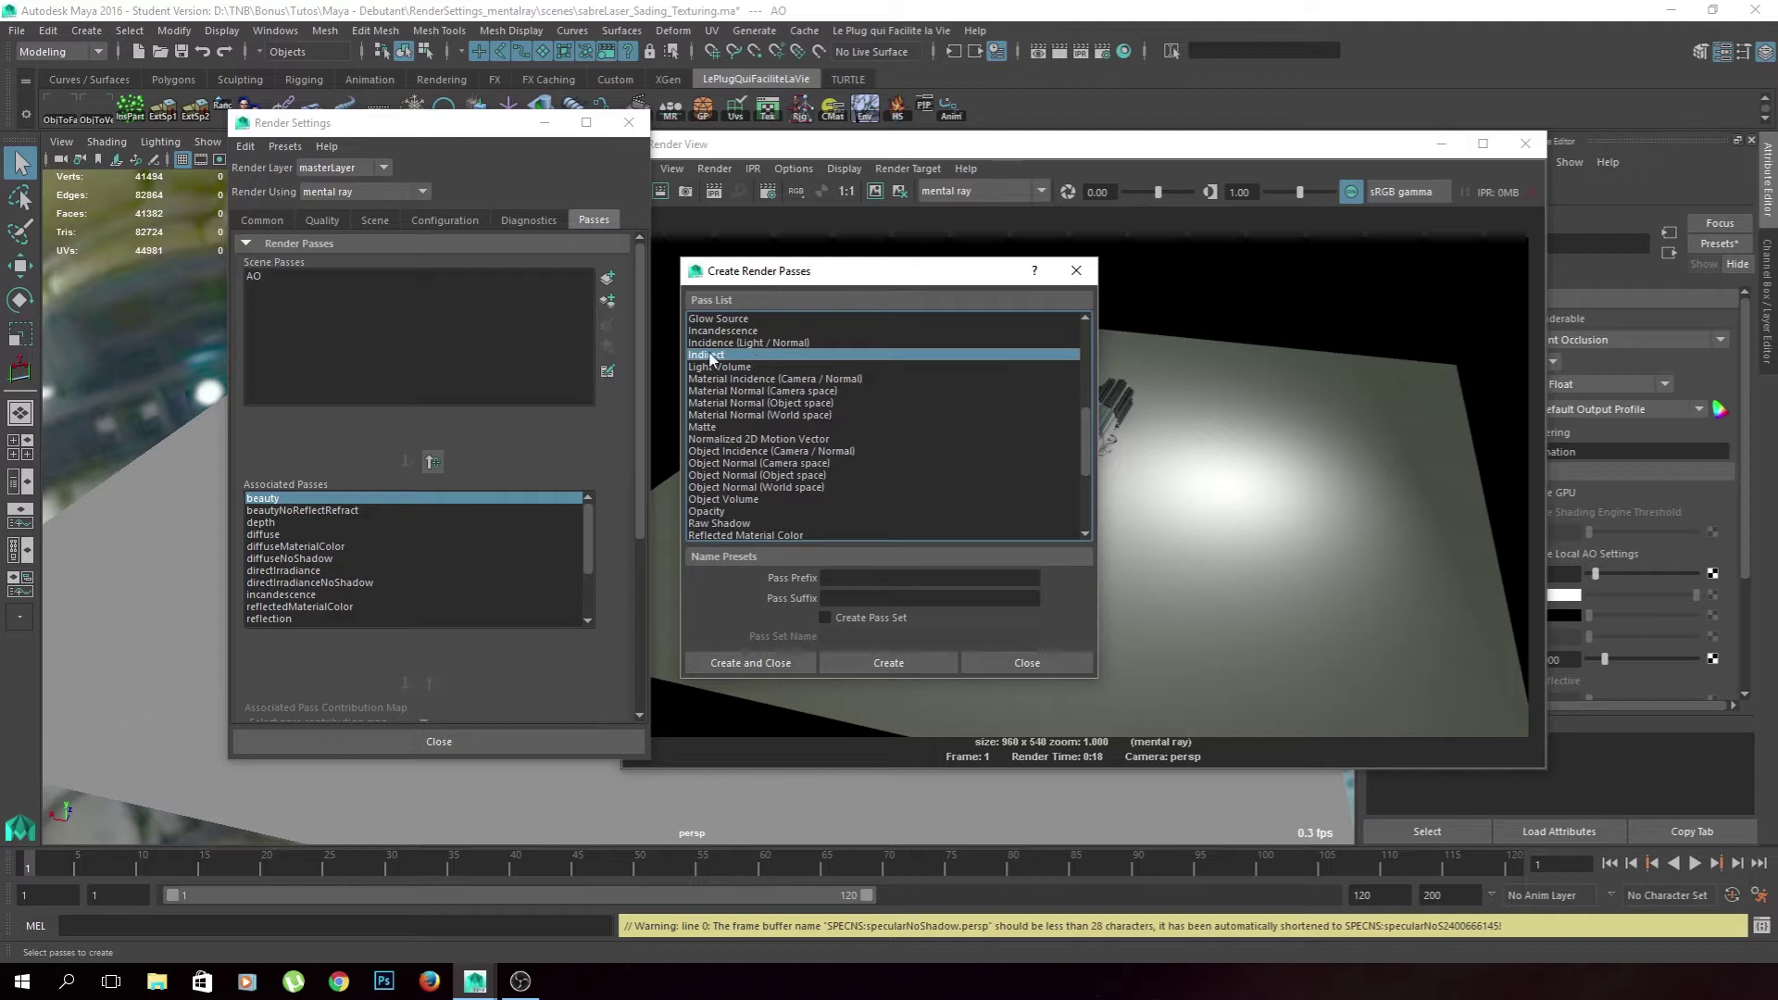
pyautogui.scroll(-1, 840, 480)
pyautogui.scroll(-1, 834, 454)
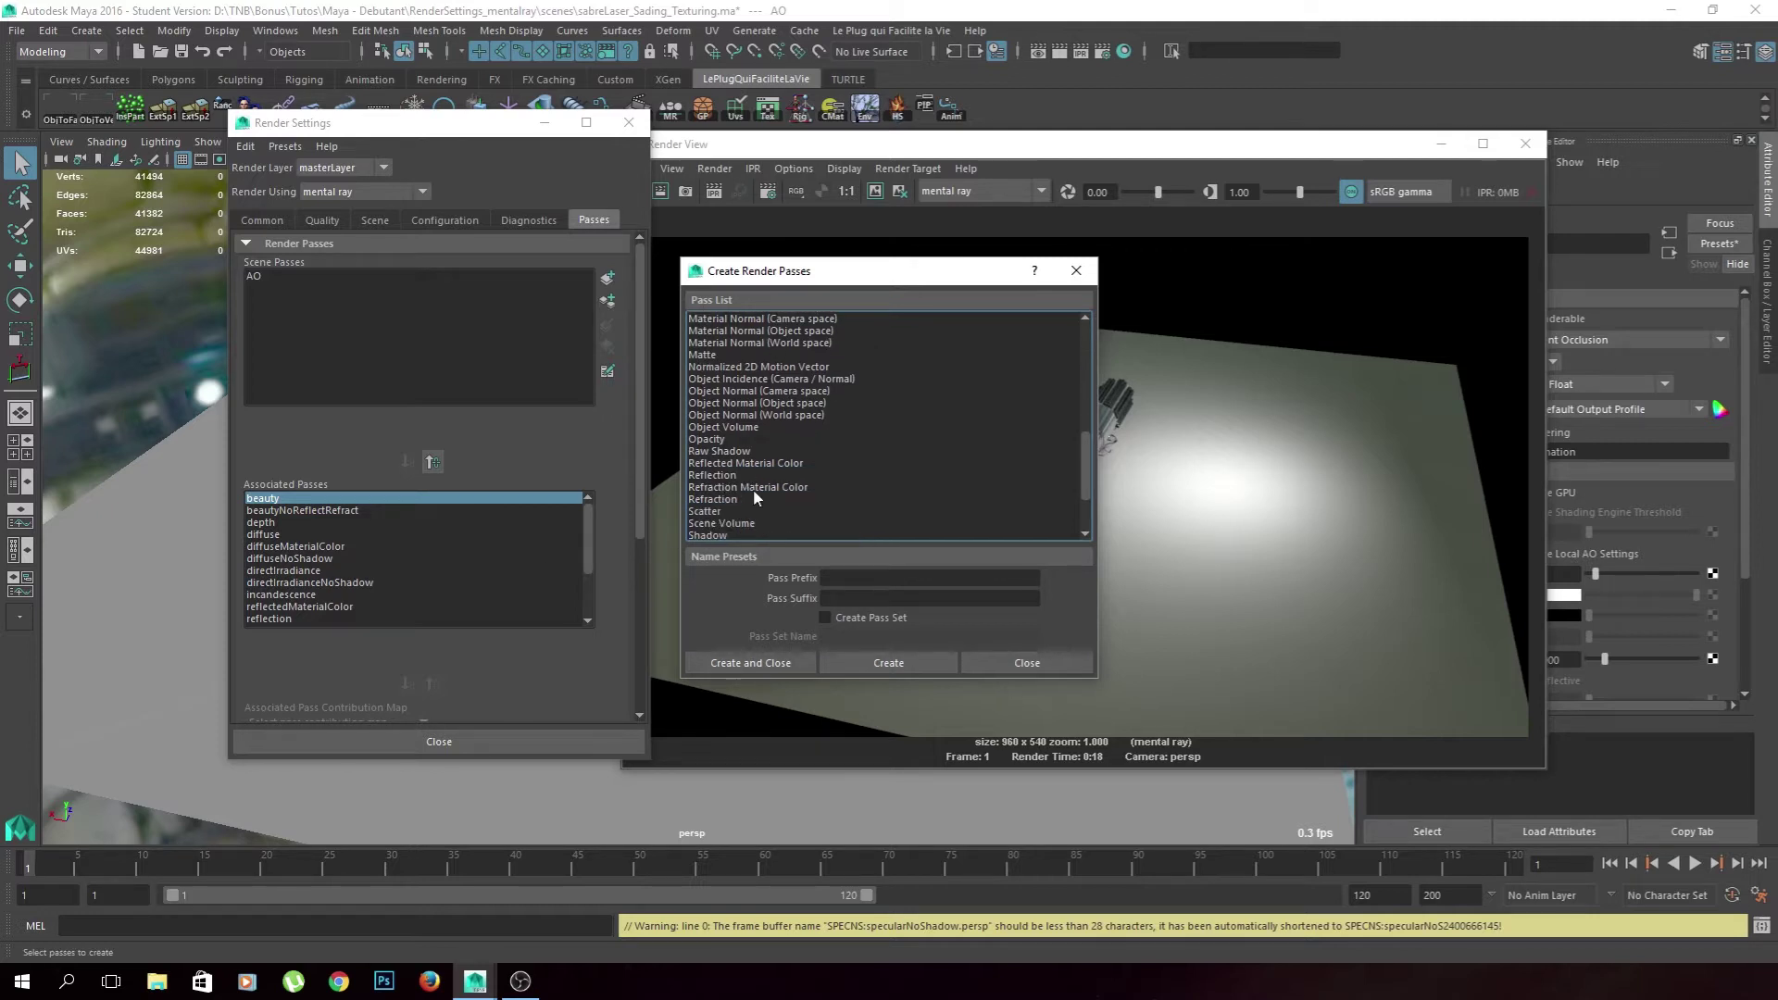
pyautogui.scroll(-3, 752, 489)
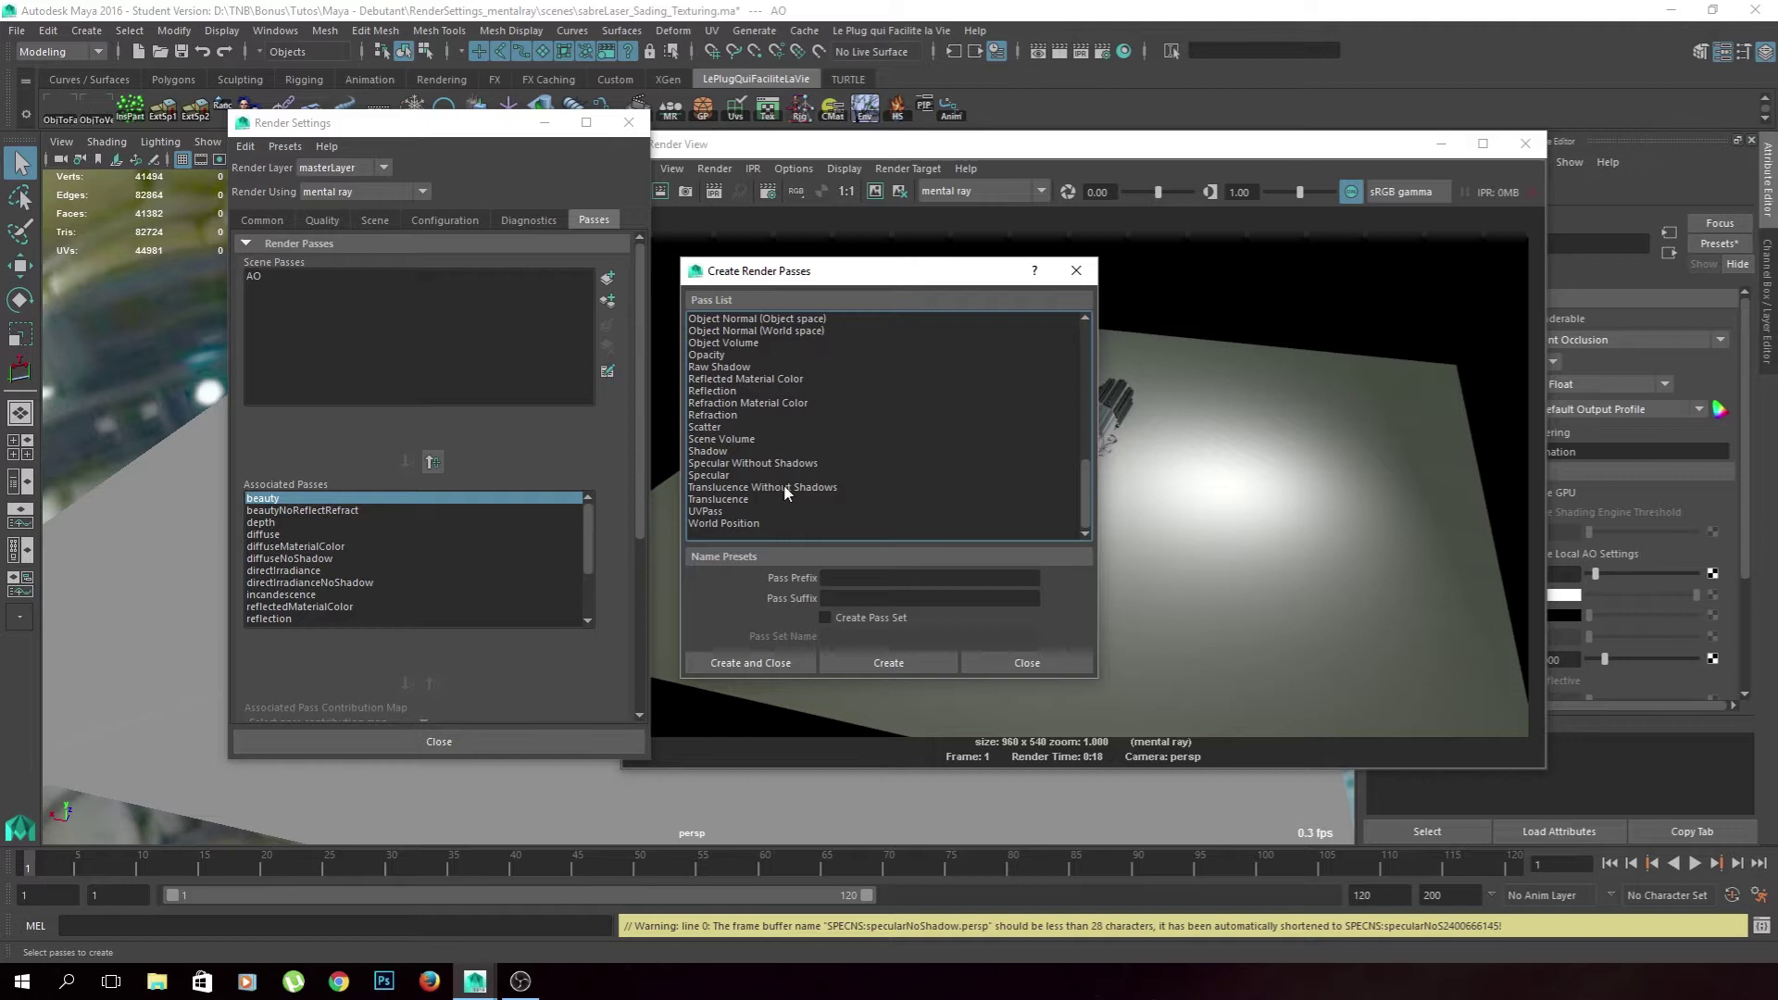
pyautogui.click(1025, 663)
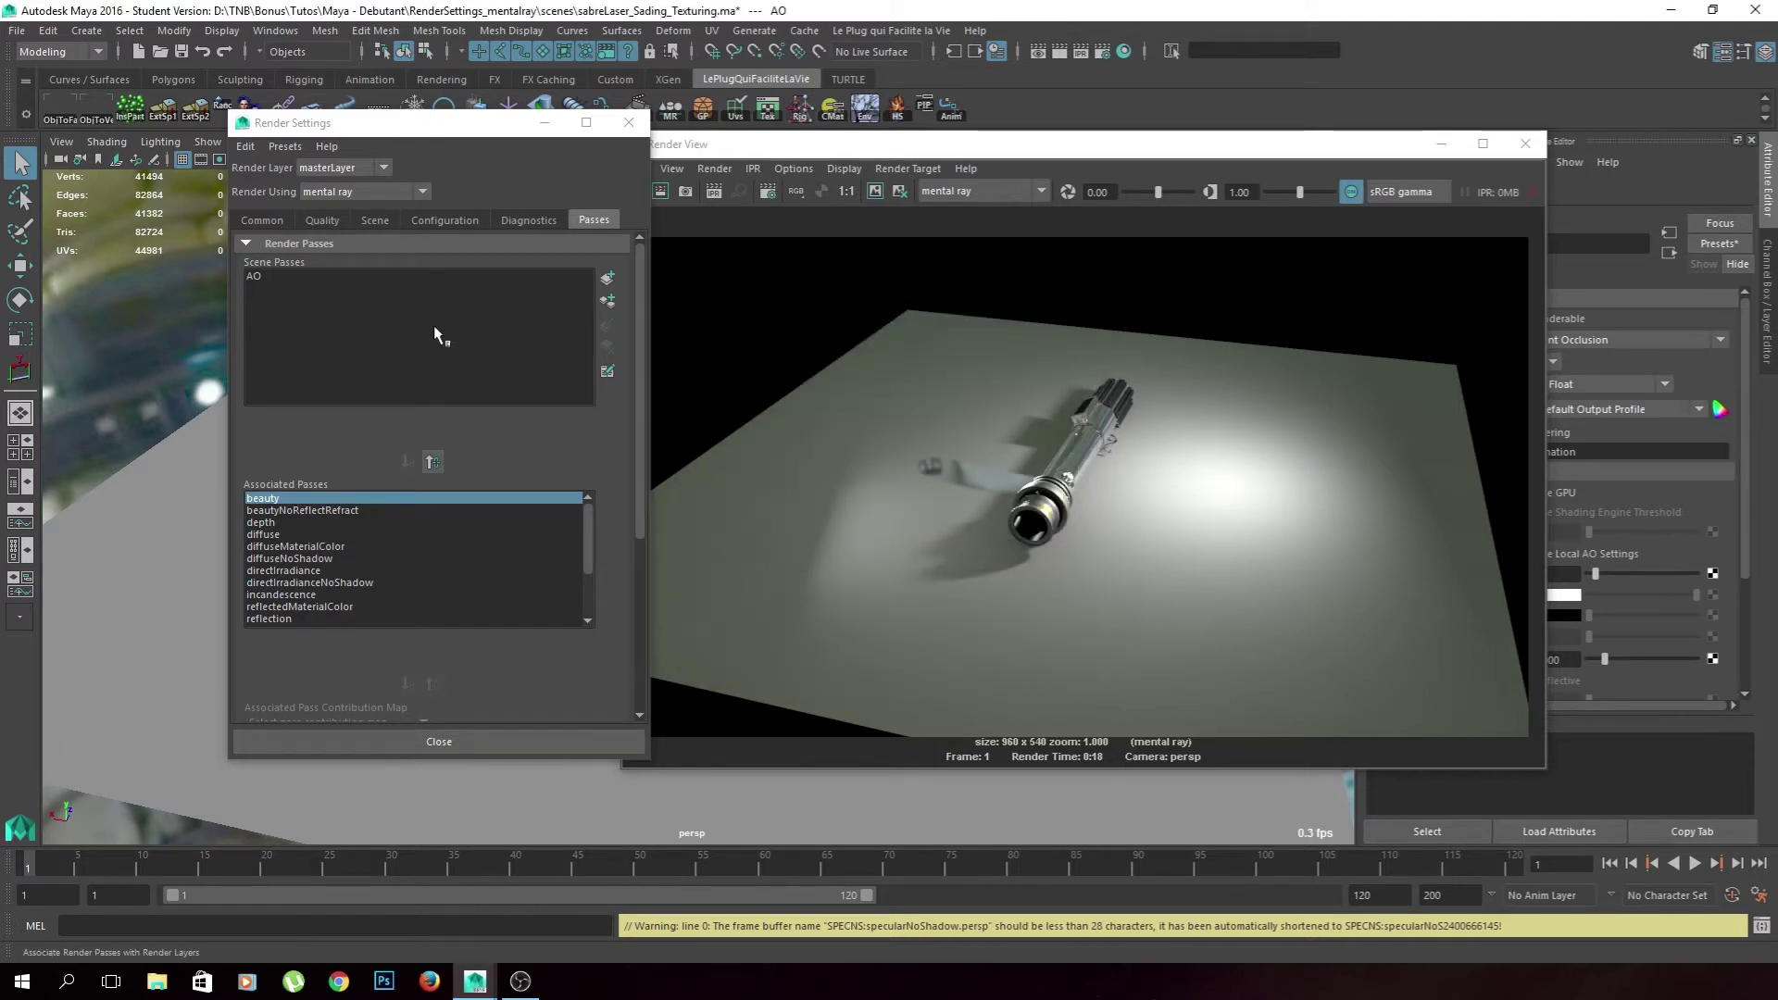
pyautogui.click(324, 222)
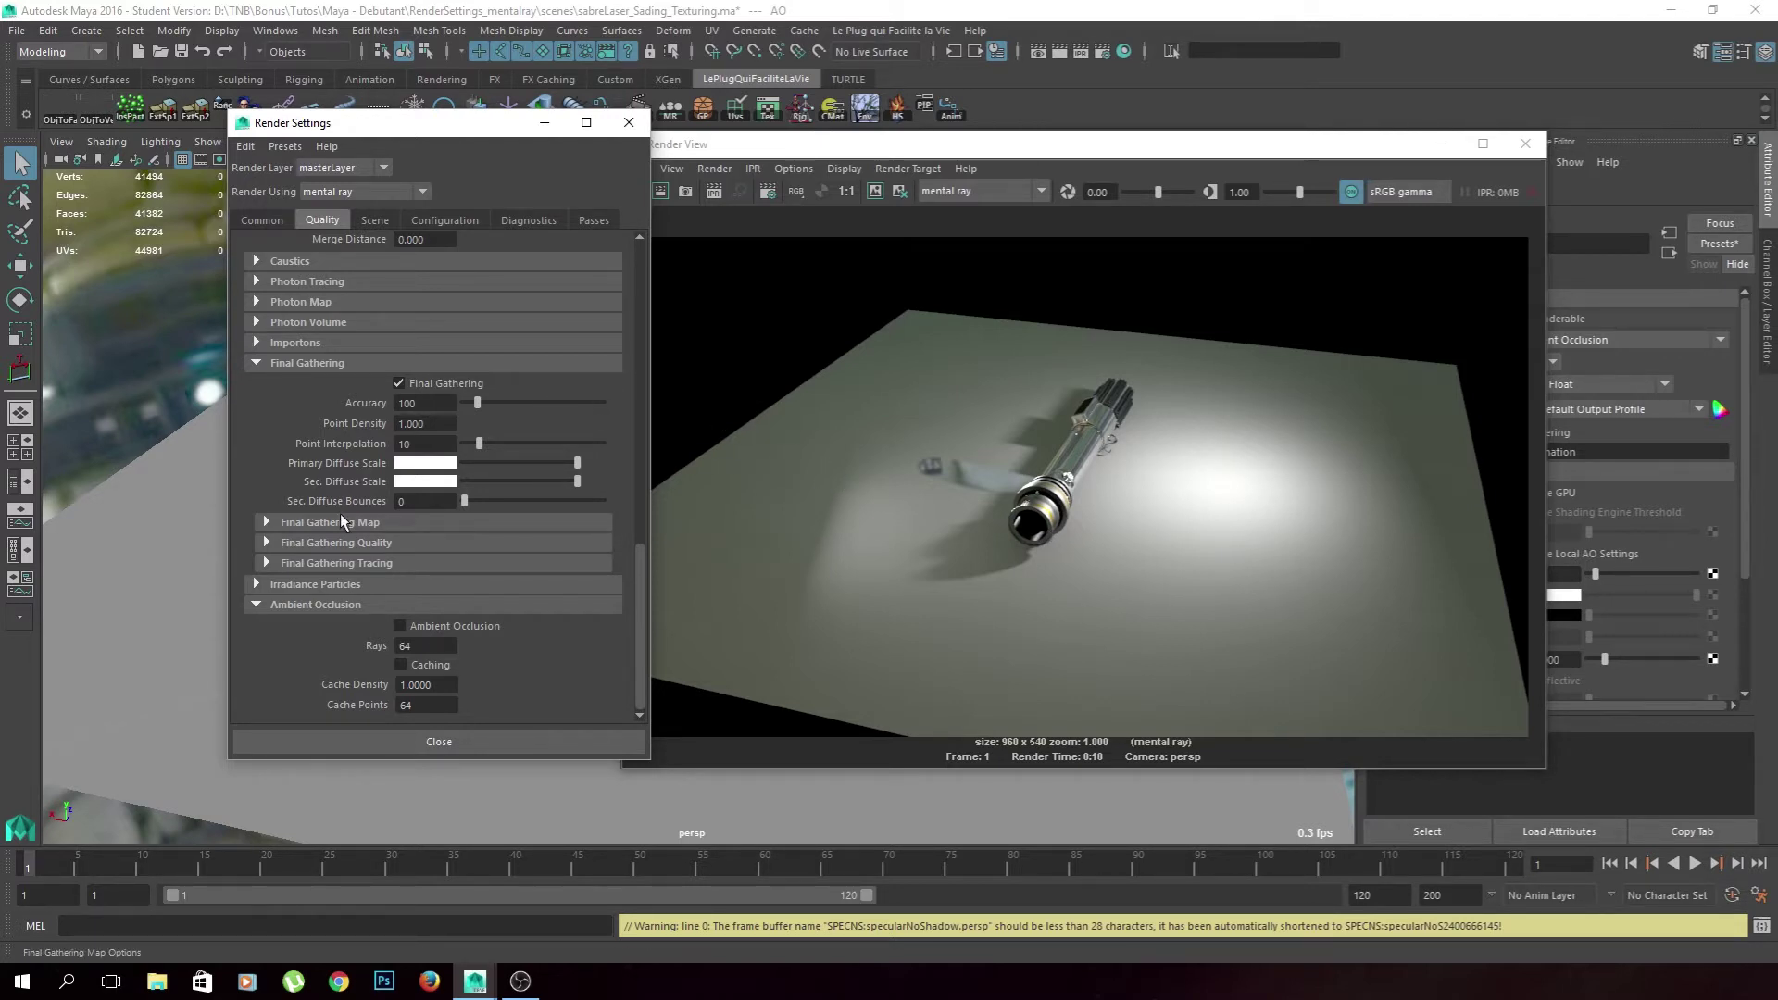
pyautogui.moveTo(432, 133); pyautogui.dragTo(575, 108)
pyautogui.write('0')
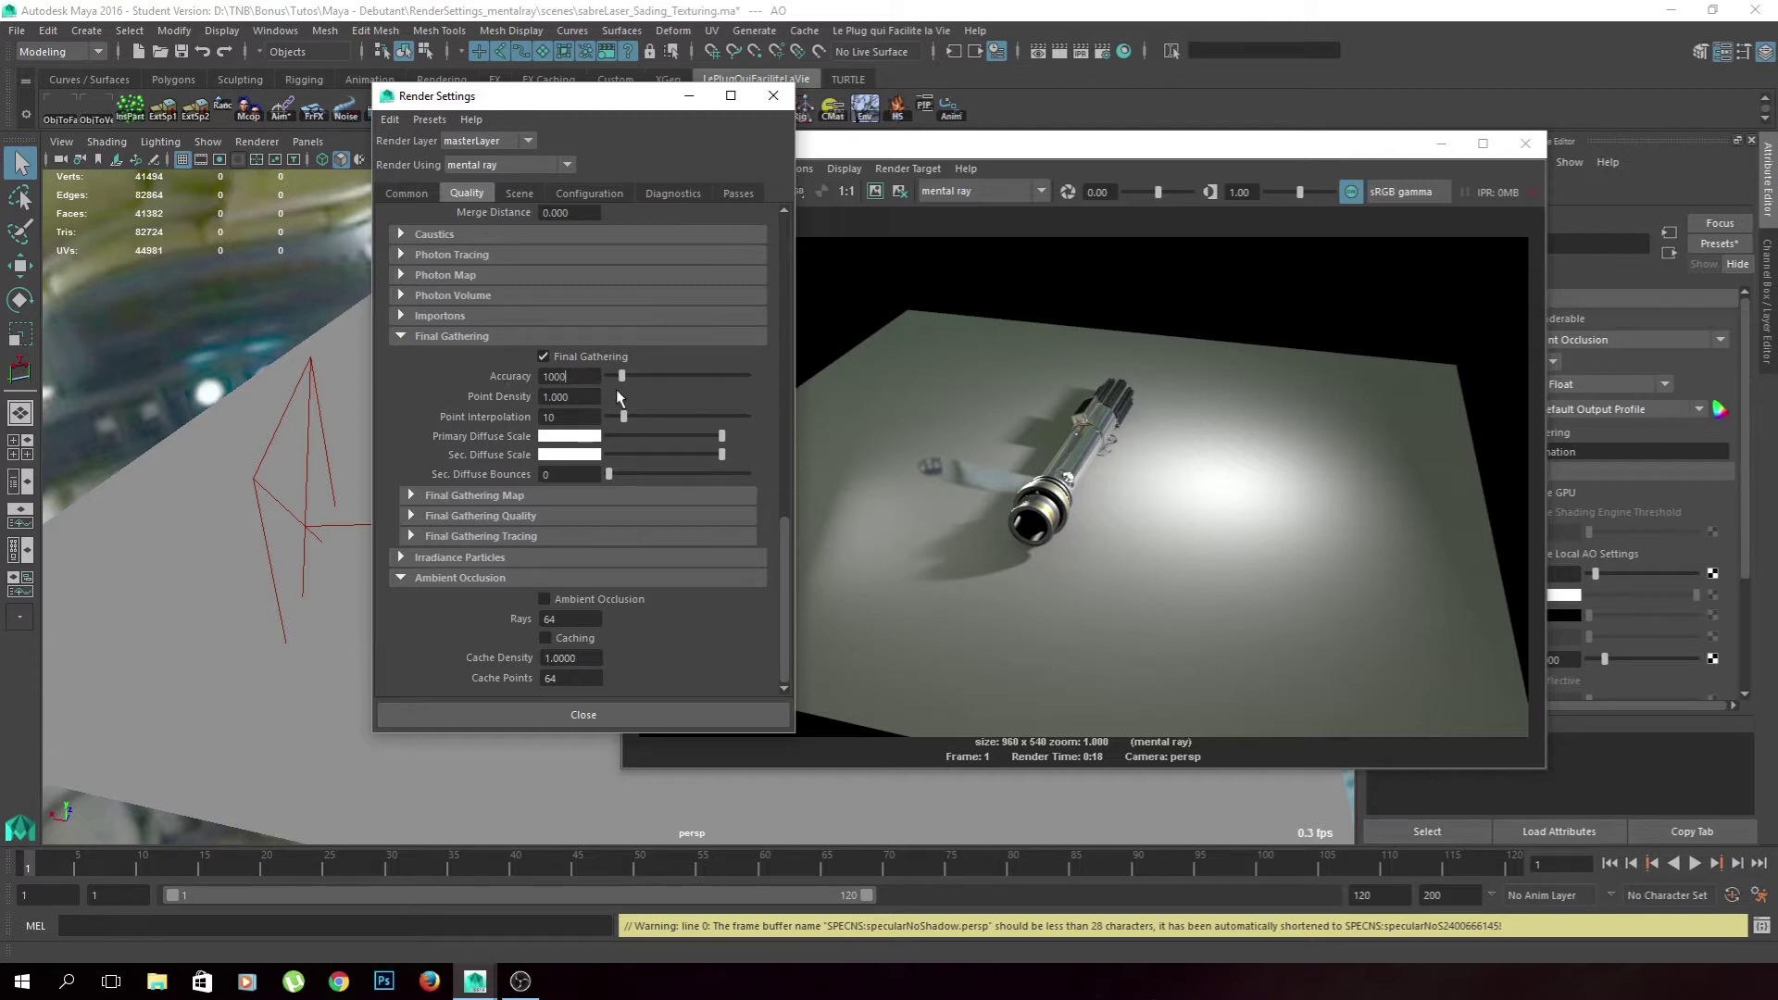
pyautogui.press('BackSpace')
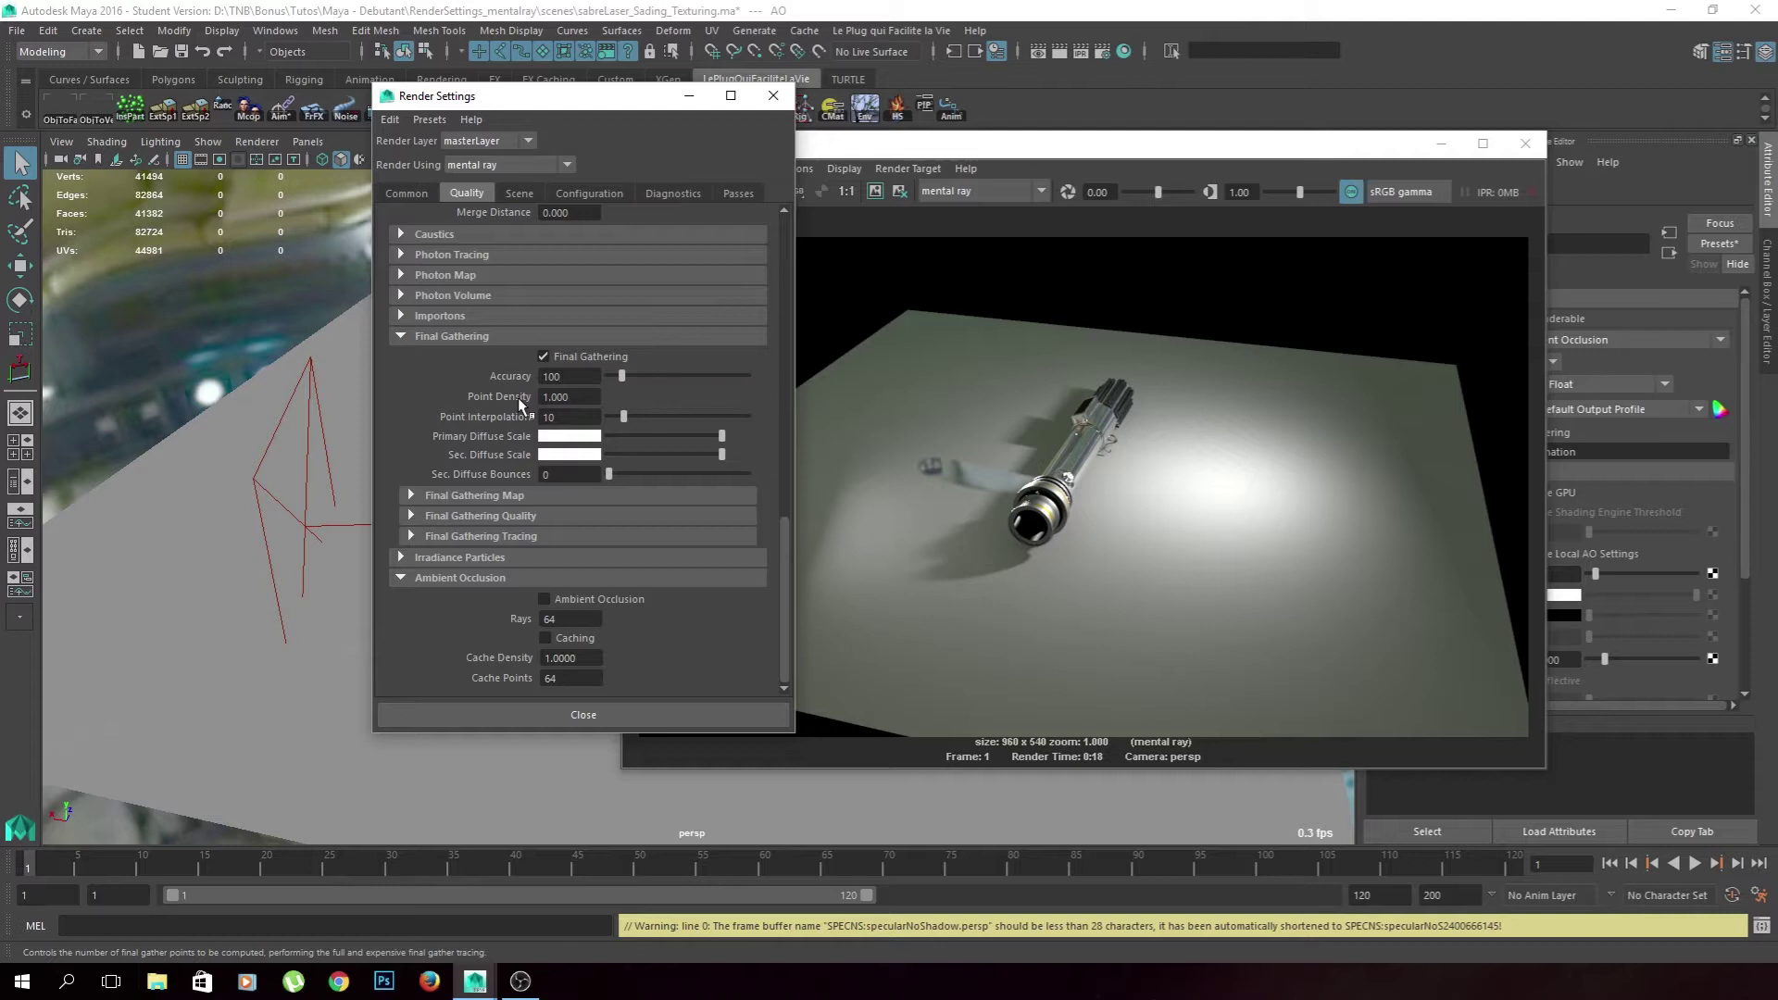
pyautogui.doubleClick(556, 397)
pyautogui.press('Return')
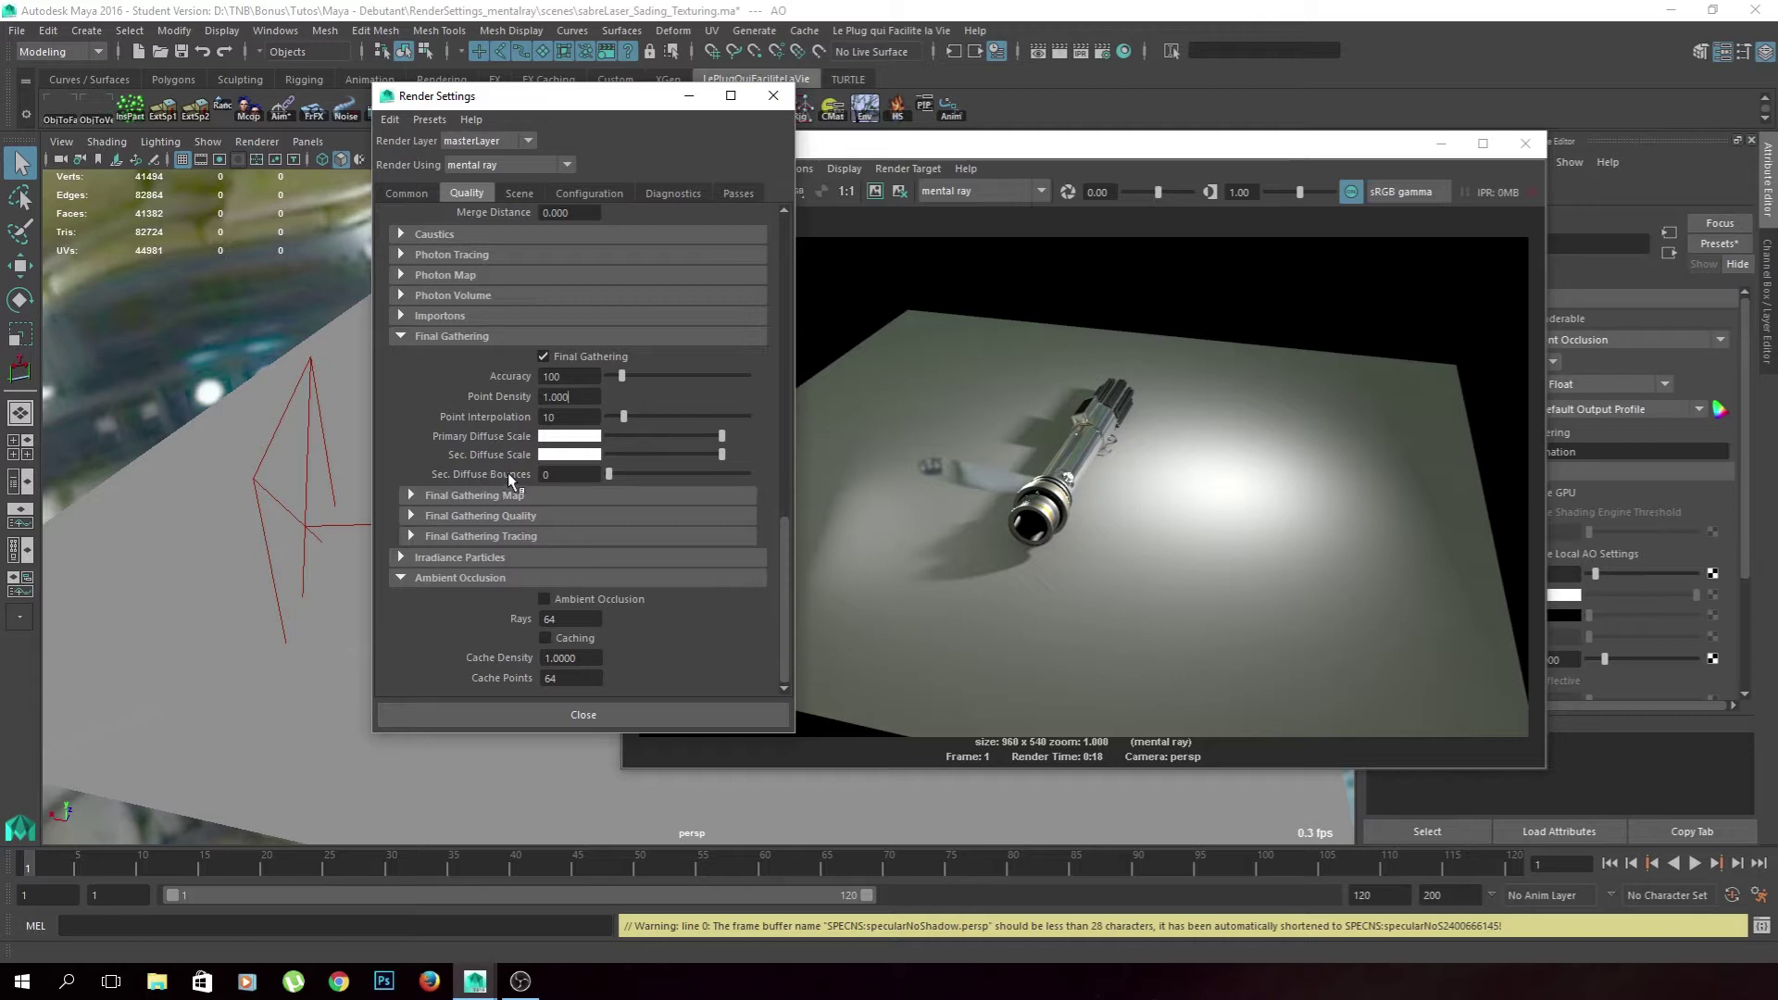
# Set Final Gathering Sec. Diffuse Bounces to 5 and re-render in Render View
pyautogui.click(541, 475)
pyautogui.write('5')
pyautogui.press('Return')
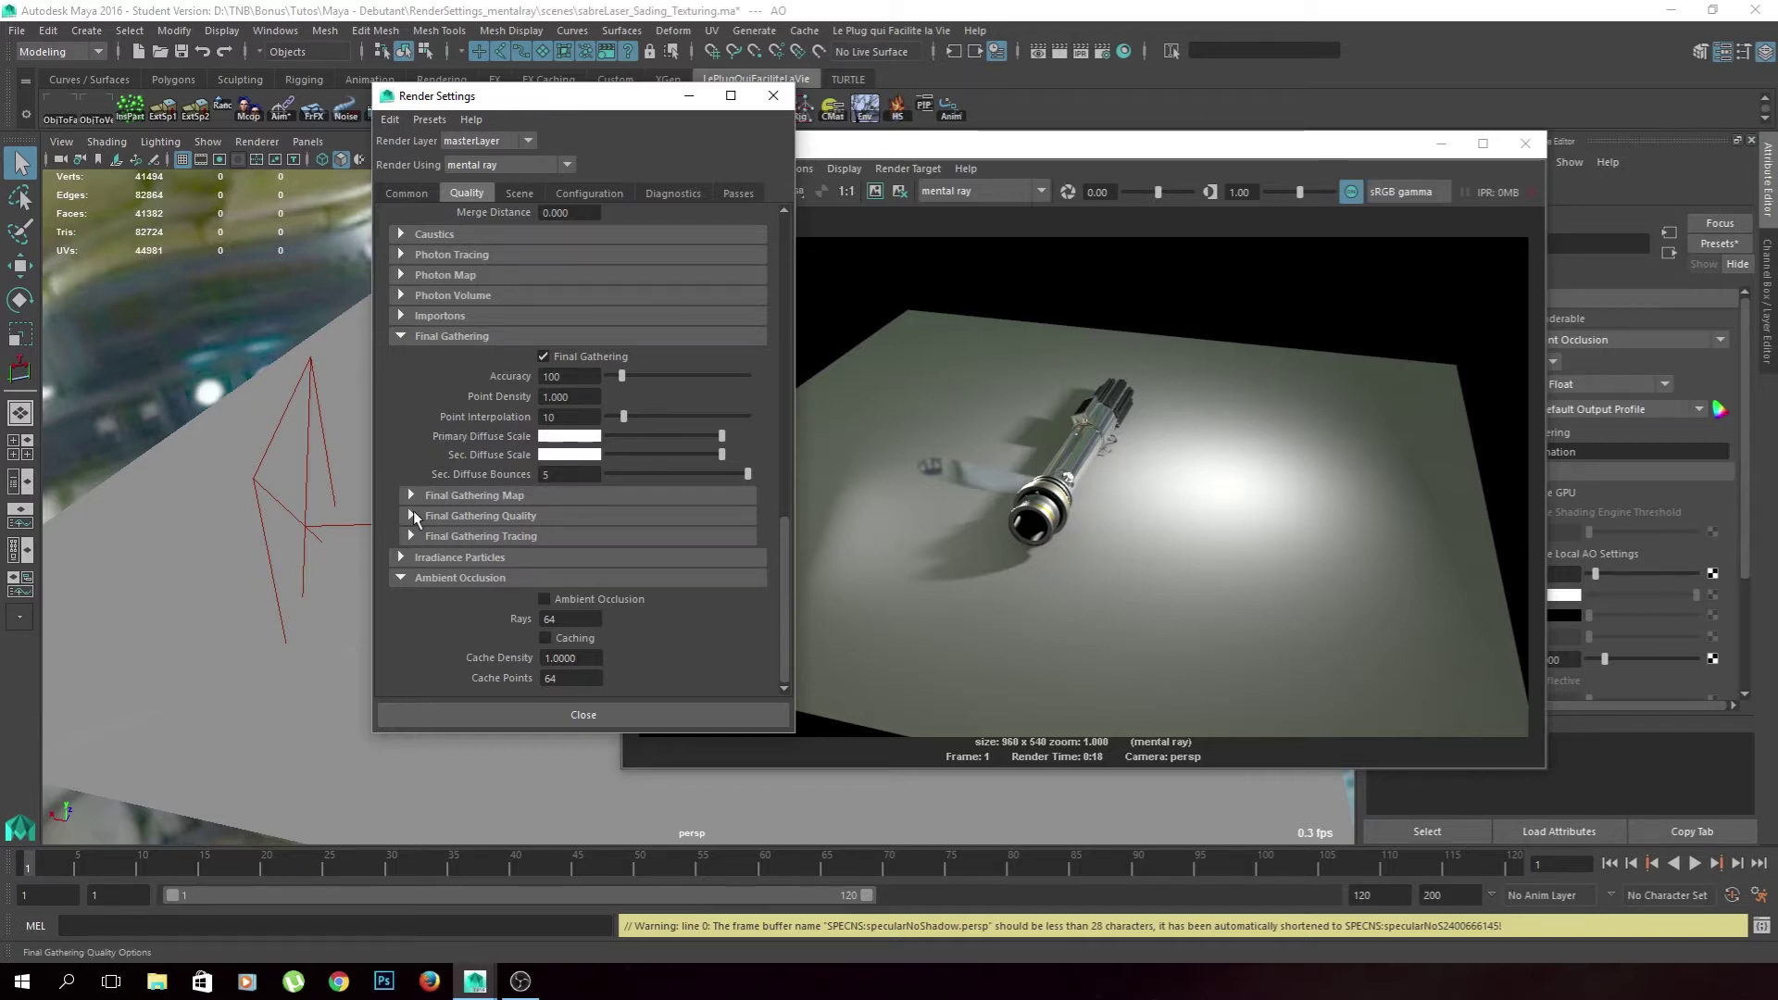
pyautogui.click(1089, 154)
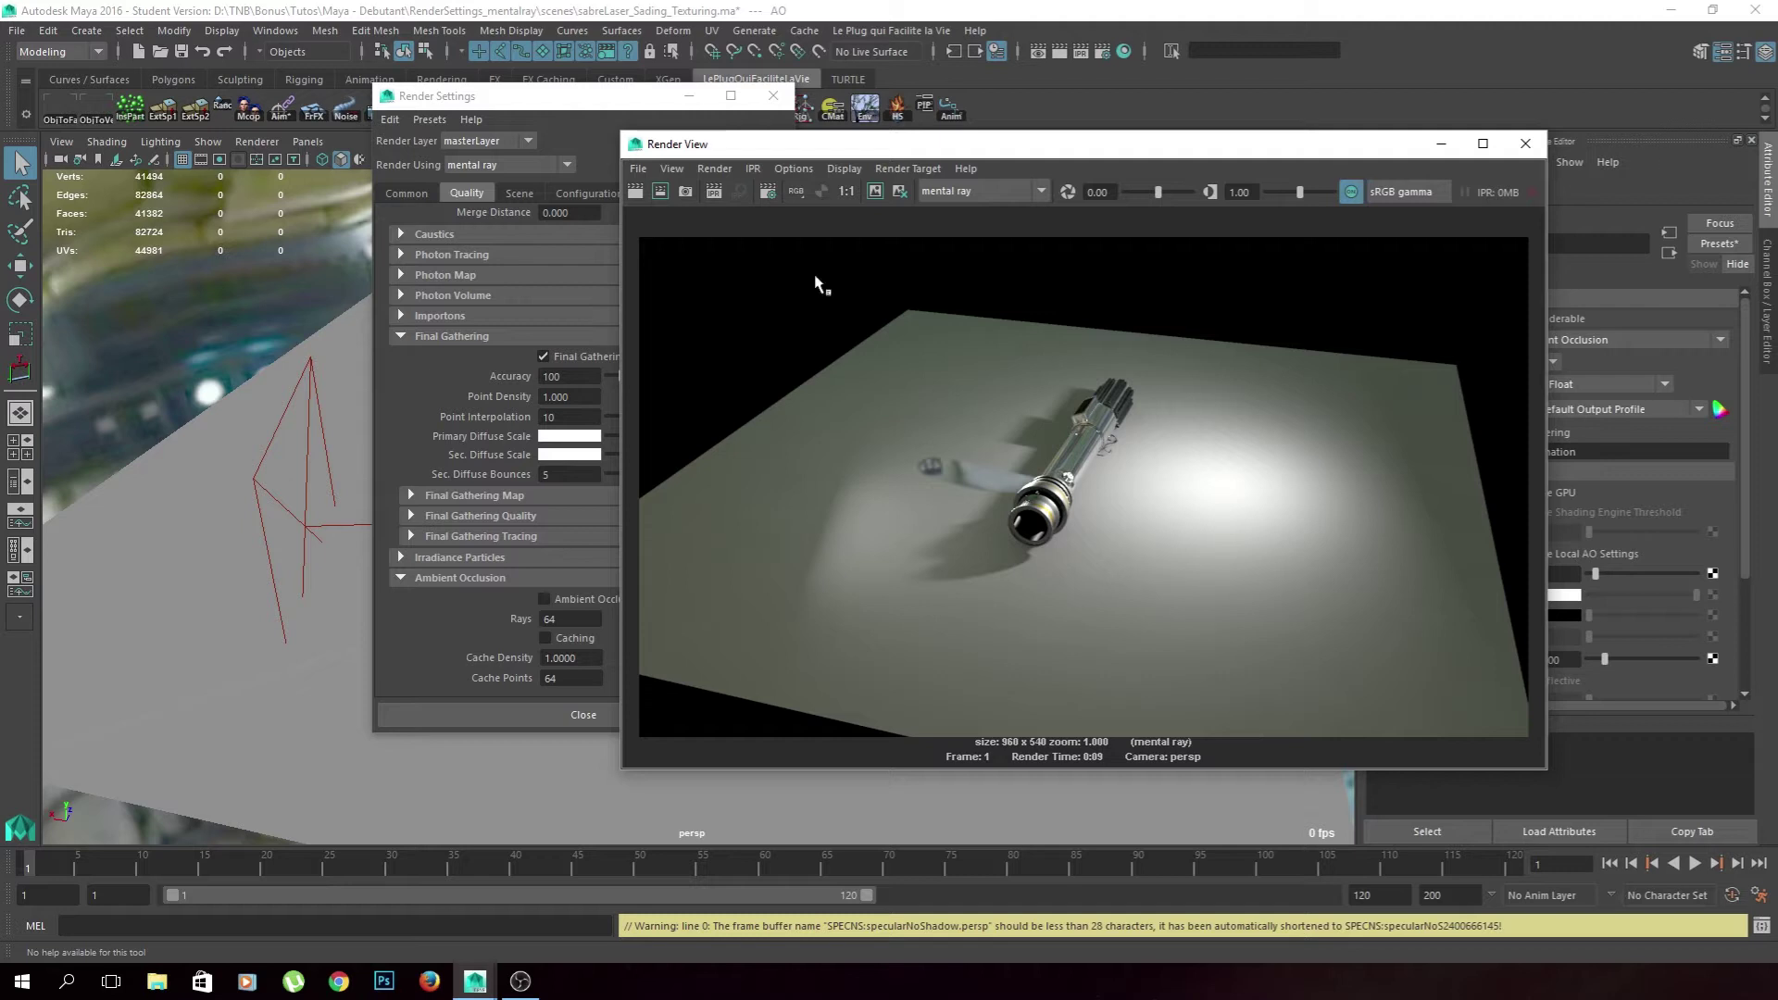
# Change Sec. Diffuse Bounces to 1, briefly trying 0 before settling on 1
pyautogui.click(611, 426)
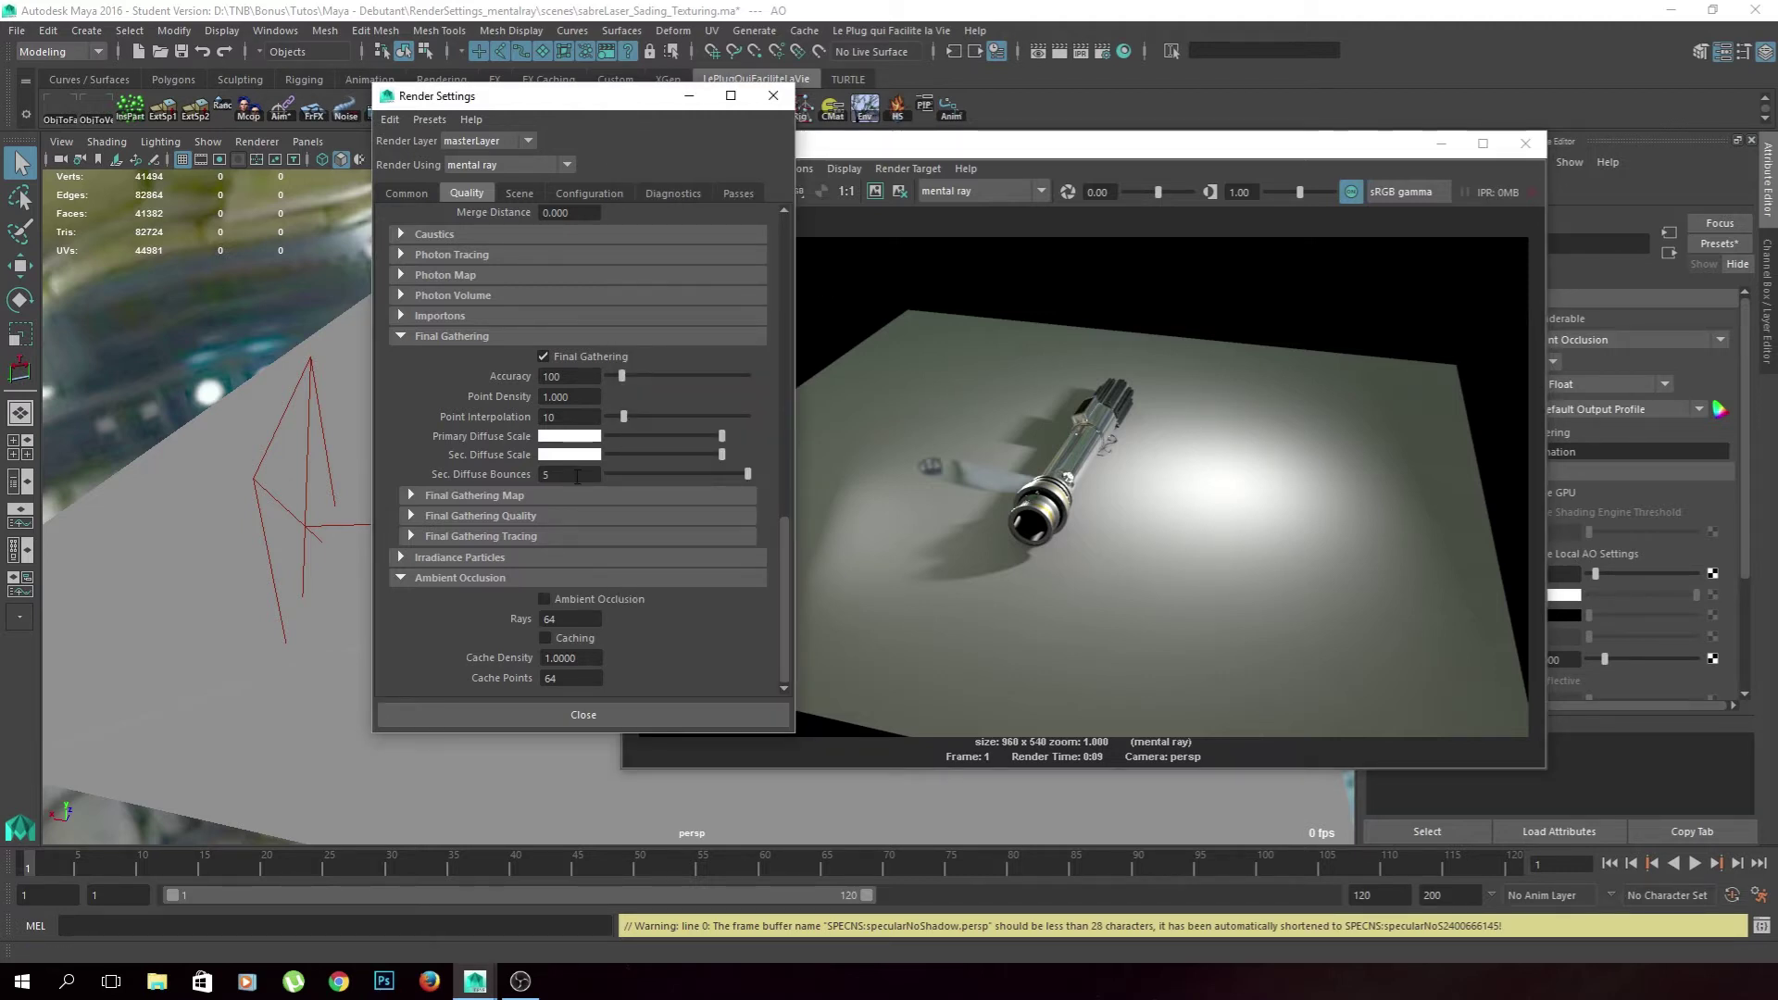
pyautogui.doubleClick(546, 474)
pyautogui.write('1')
pyautogui.press('Return')
pyautogui.write('0')
pyautogui.press('Return')
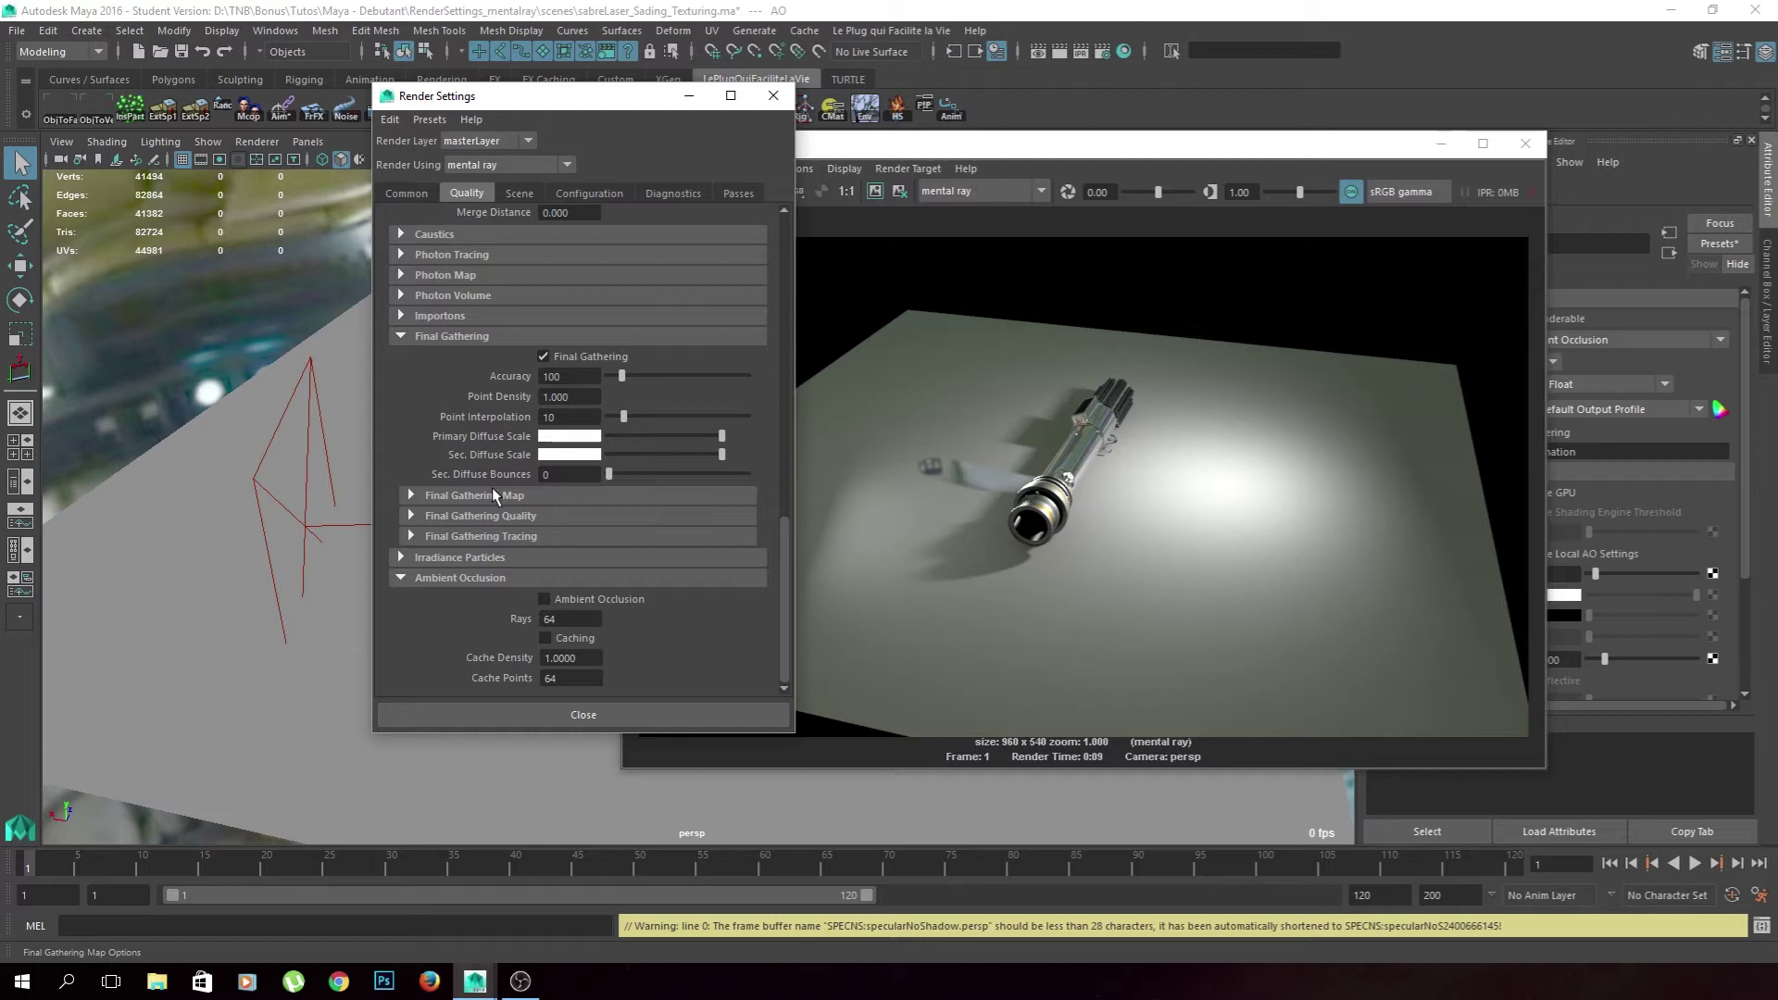
pyautogui.click(548, 473)
pyautogui.write('1')
pyautogui.press('Return')
# Expand the Final Gathering Map and Quality subsections to review their options
pyautogui.click(410, 496)
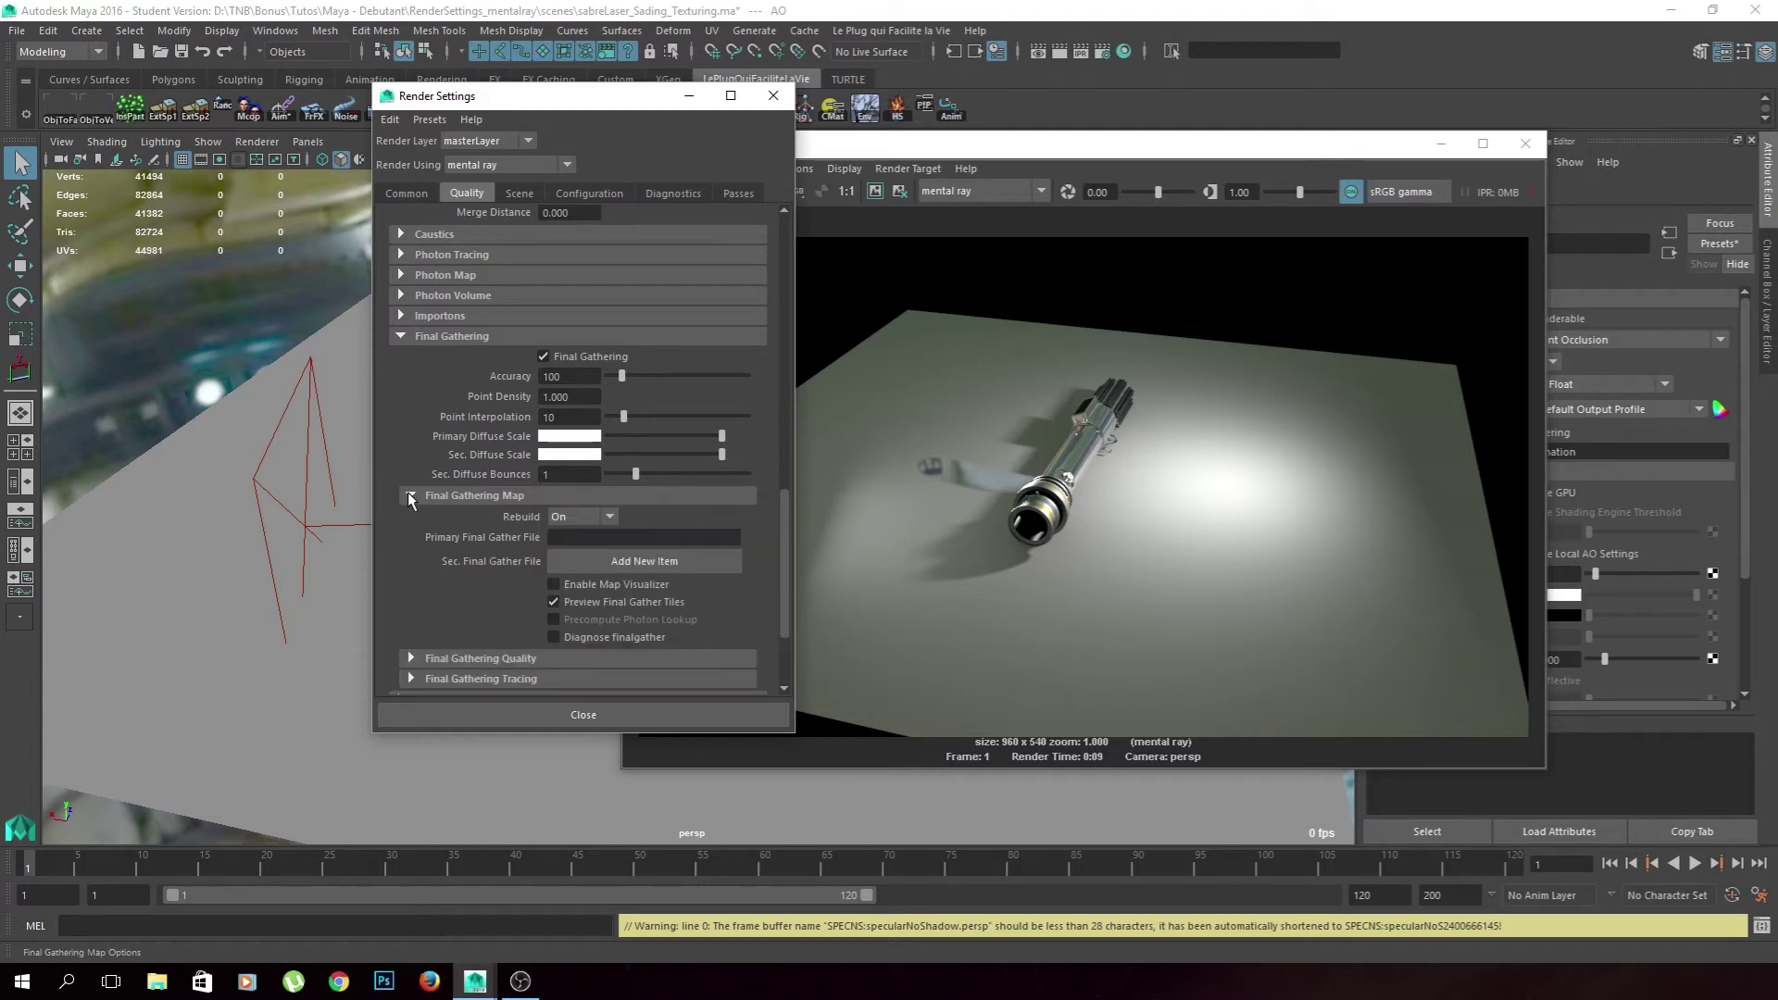
pyautogui.click(411, 496)
pyautogui.click(413, 515)
pyautogui.scroll(-2, 413, 513)
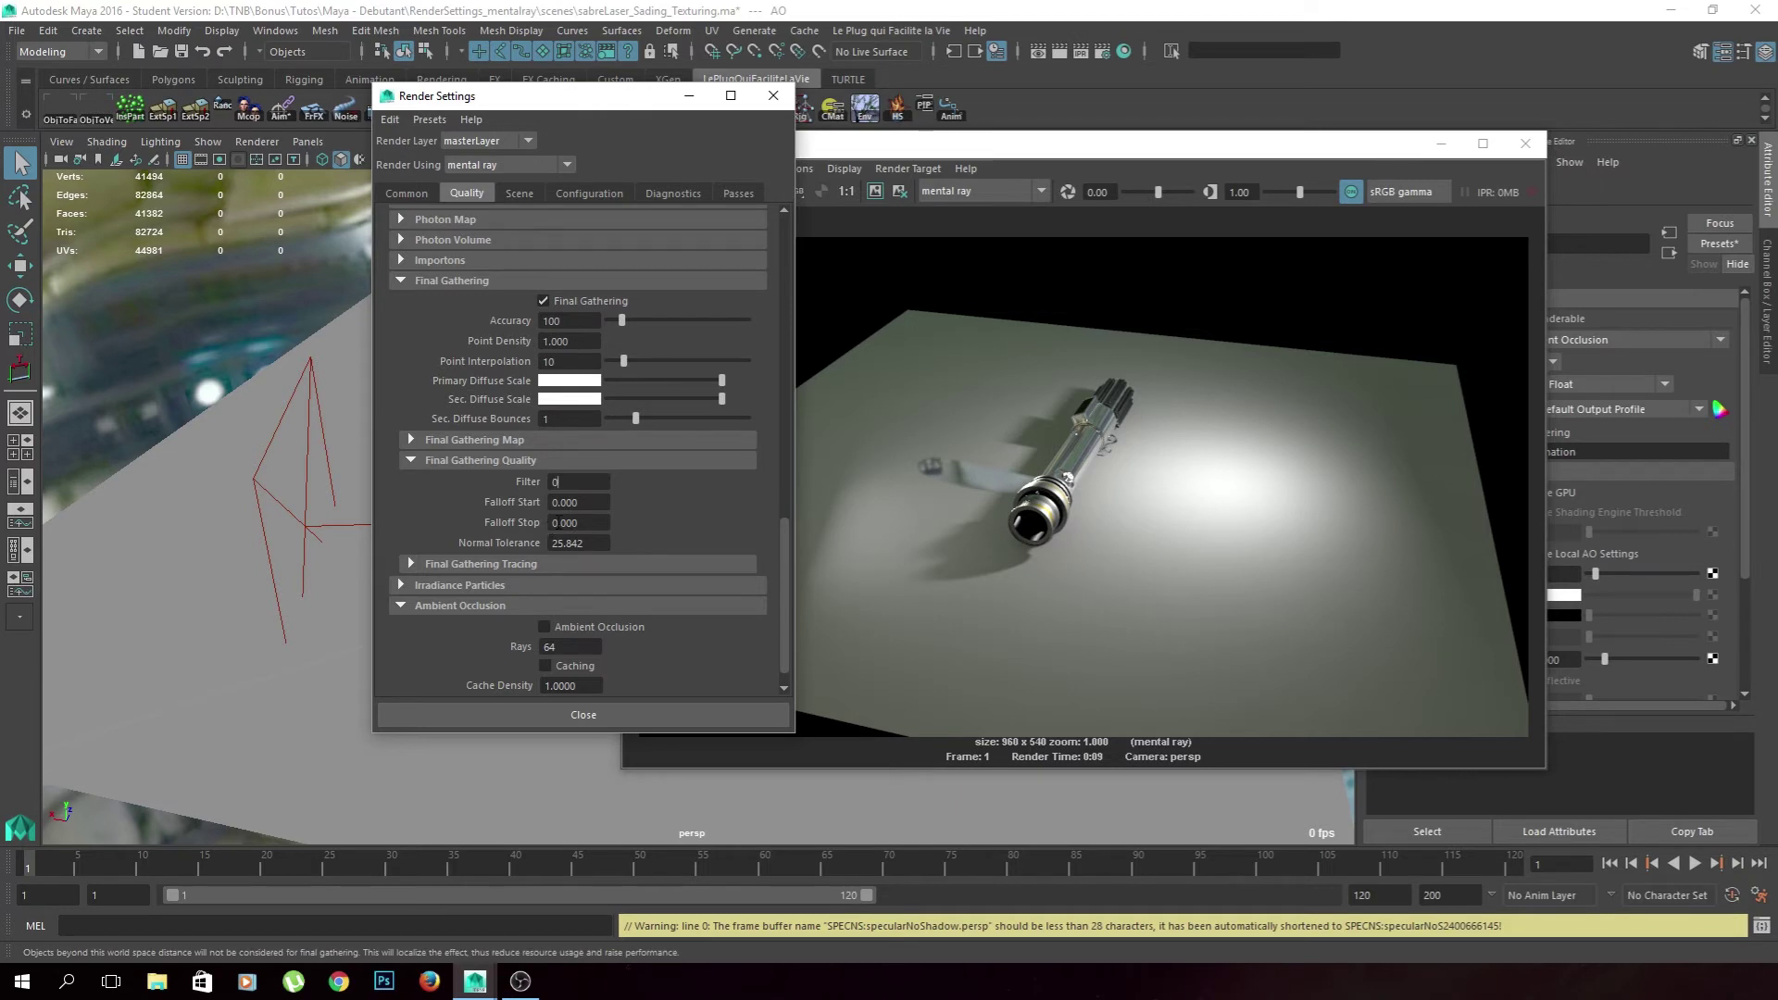
# Expand Final Gathering Tracing, inspect its fields, then collapse it again
pyautogui.click(415, 460)
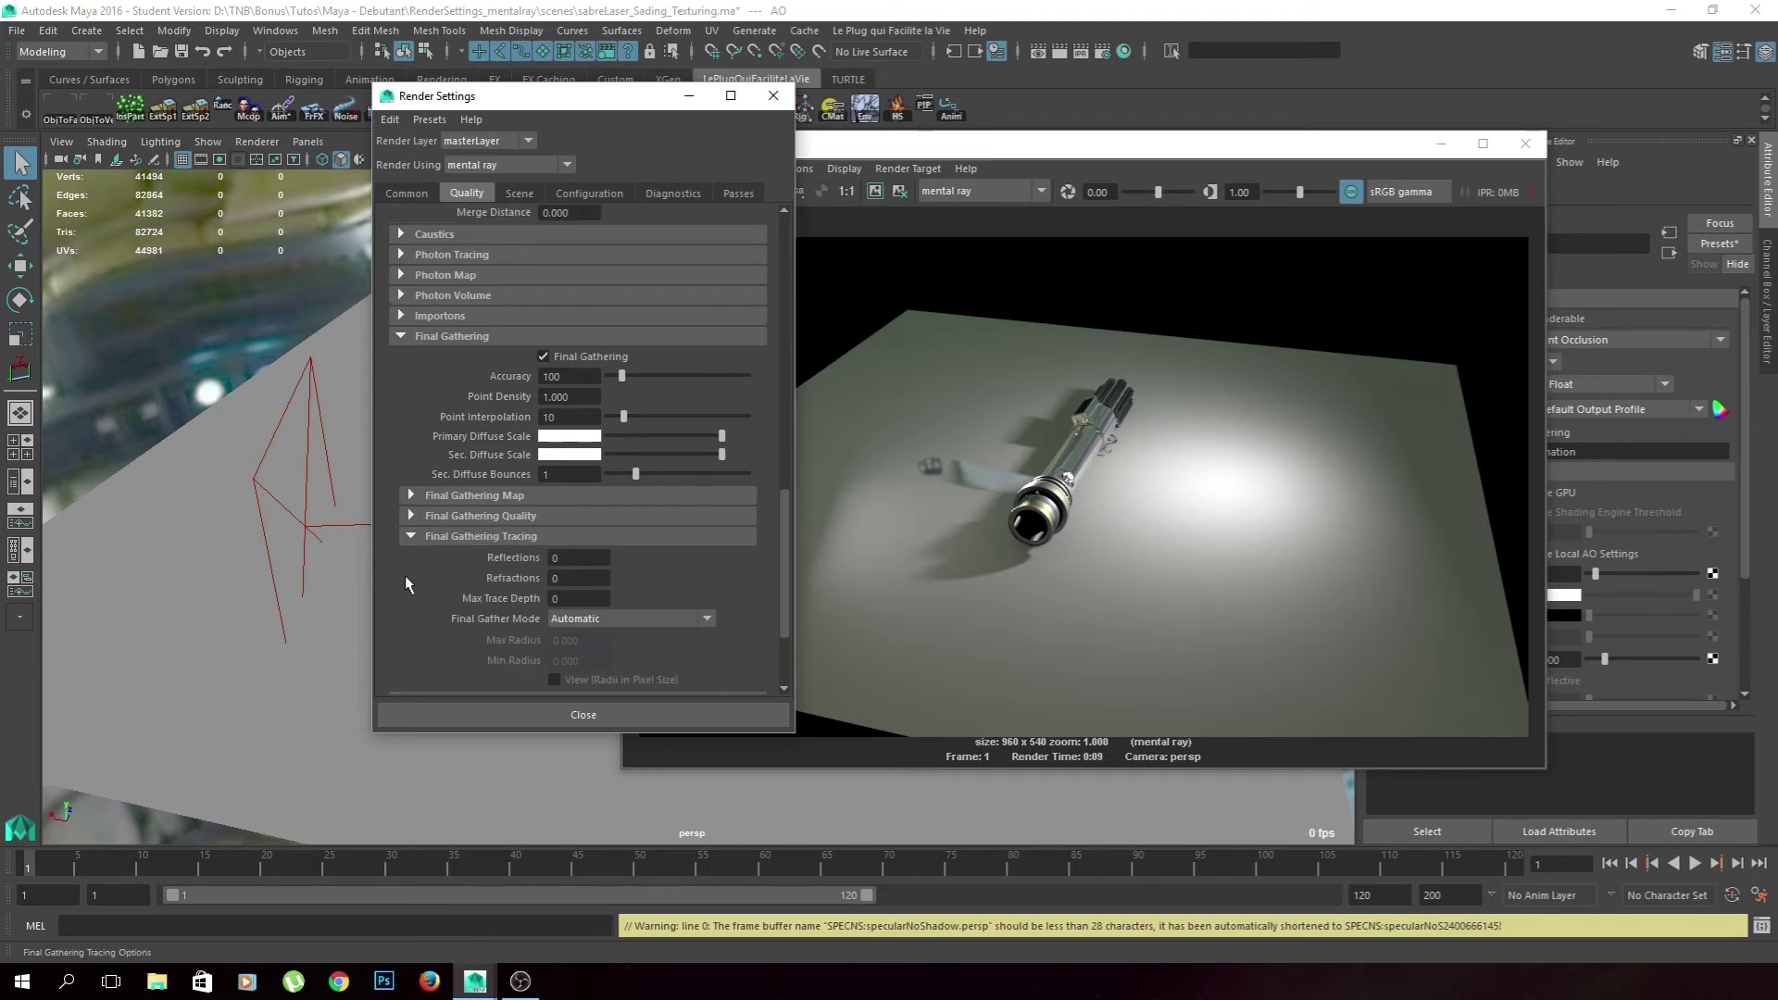
pyautogui.click(403, 575)
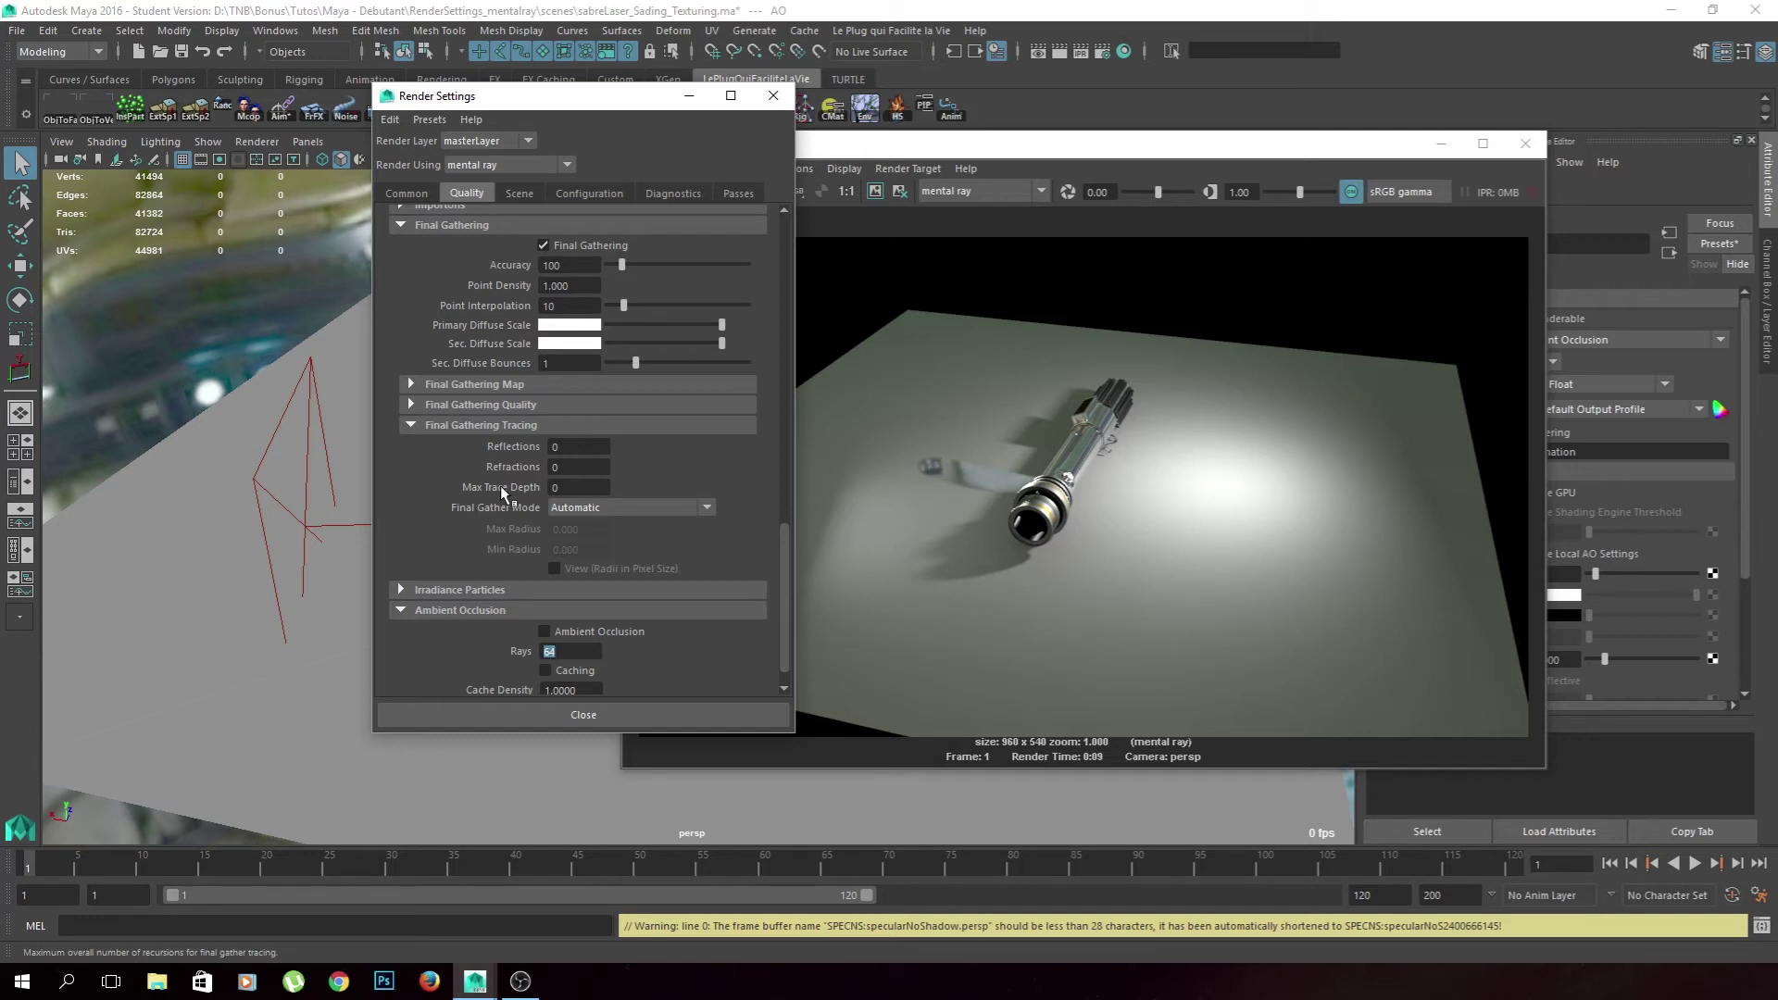
pyautogui.scroll(-1, 482, 542)
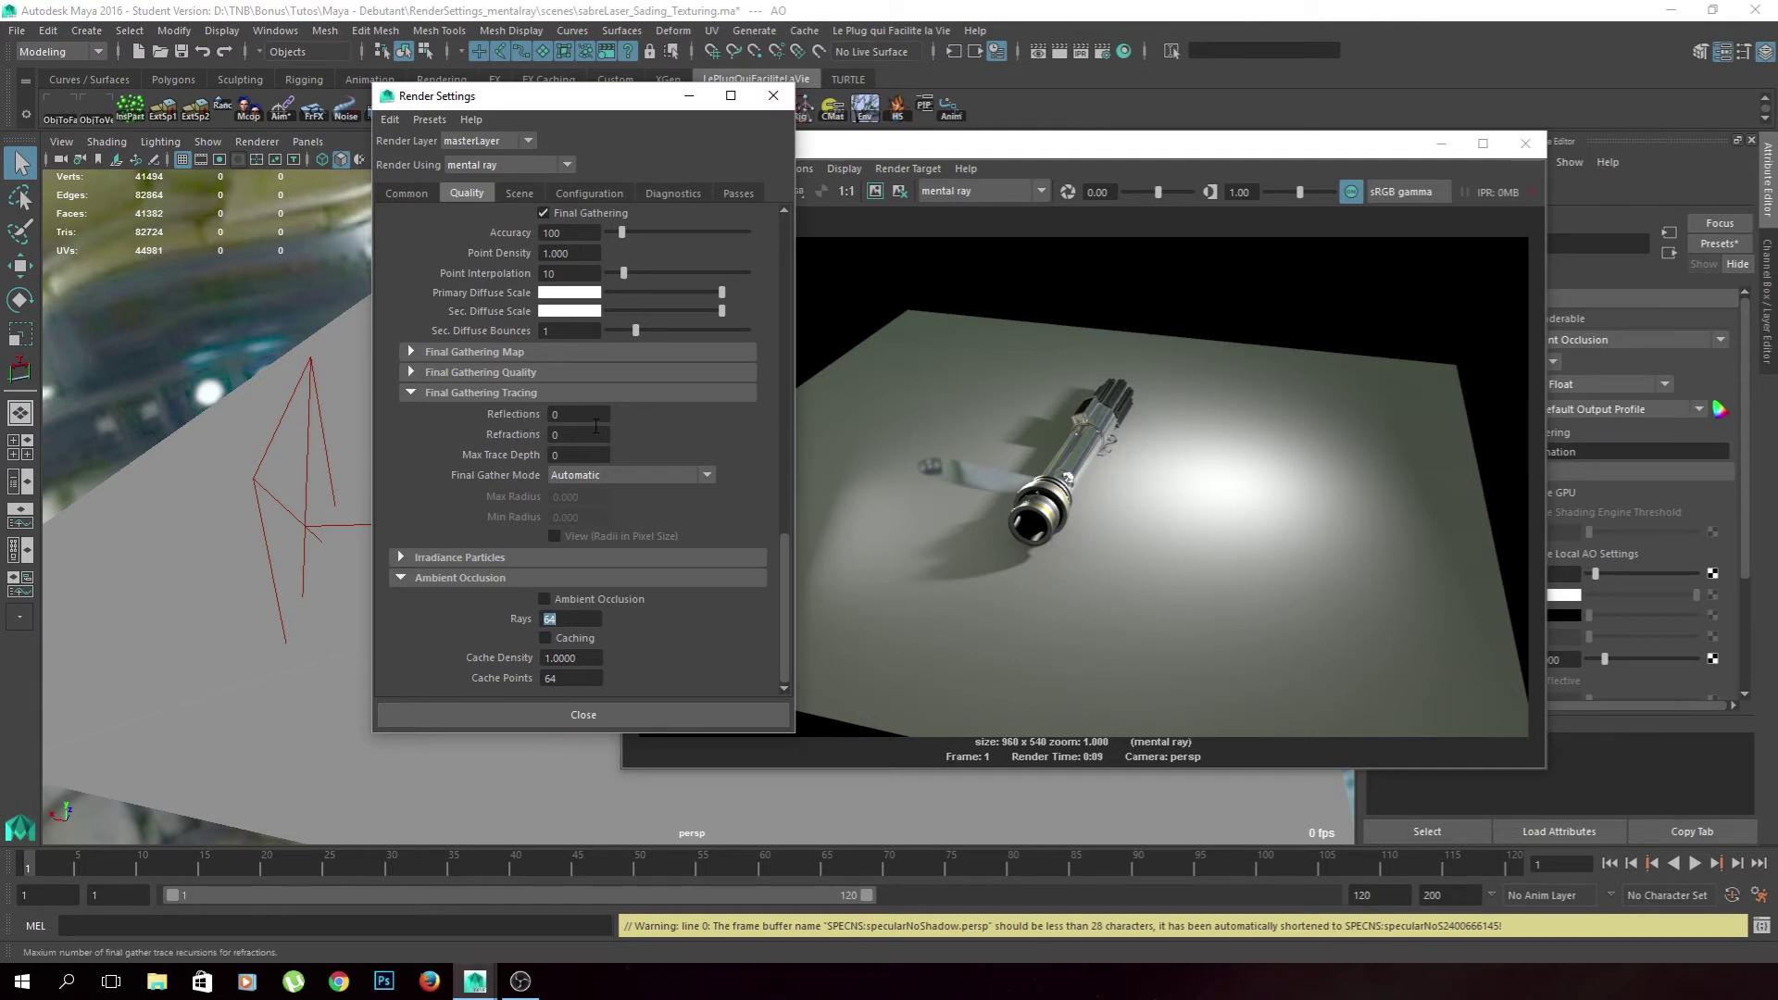
pyautogui.click(584, 392)
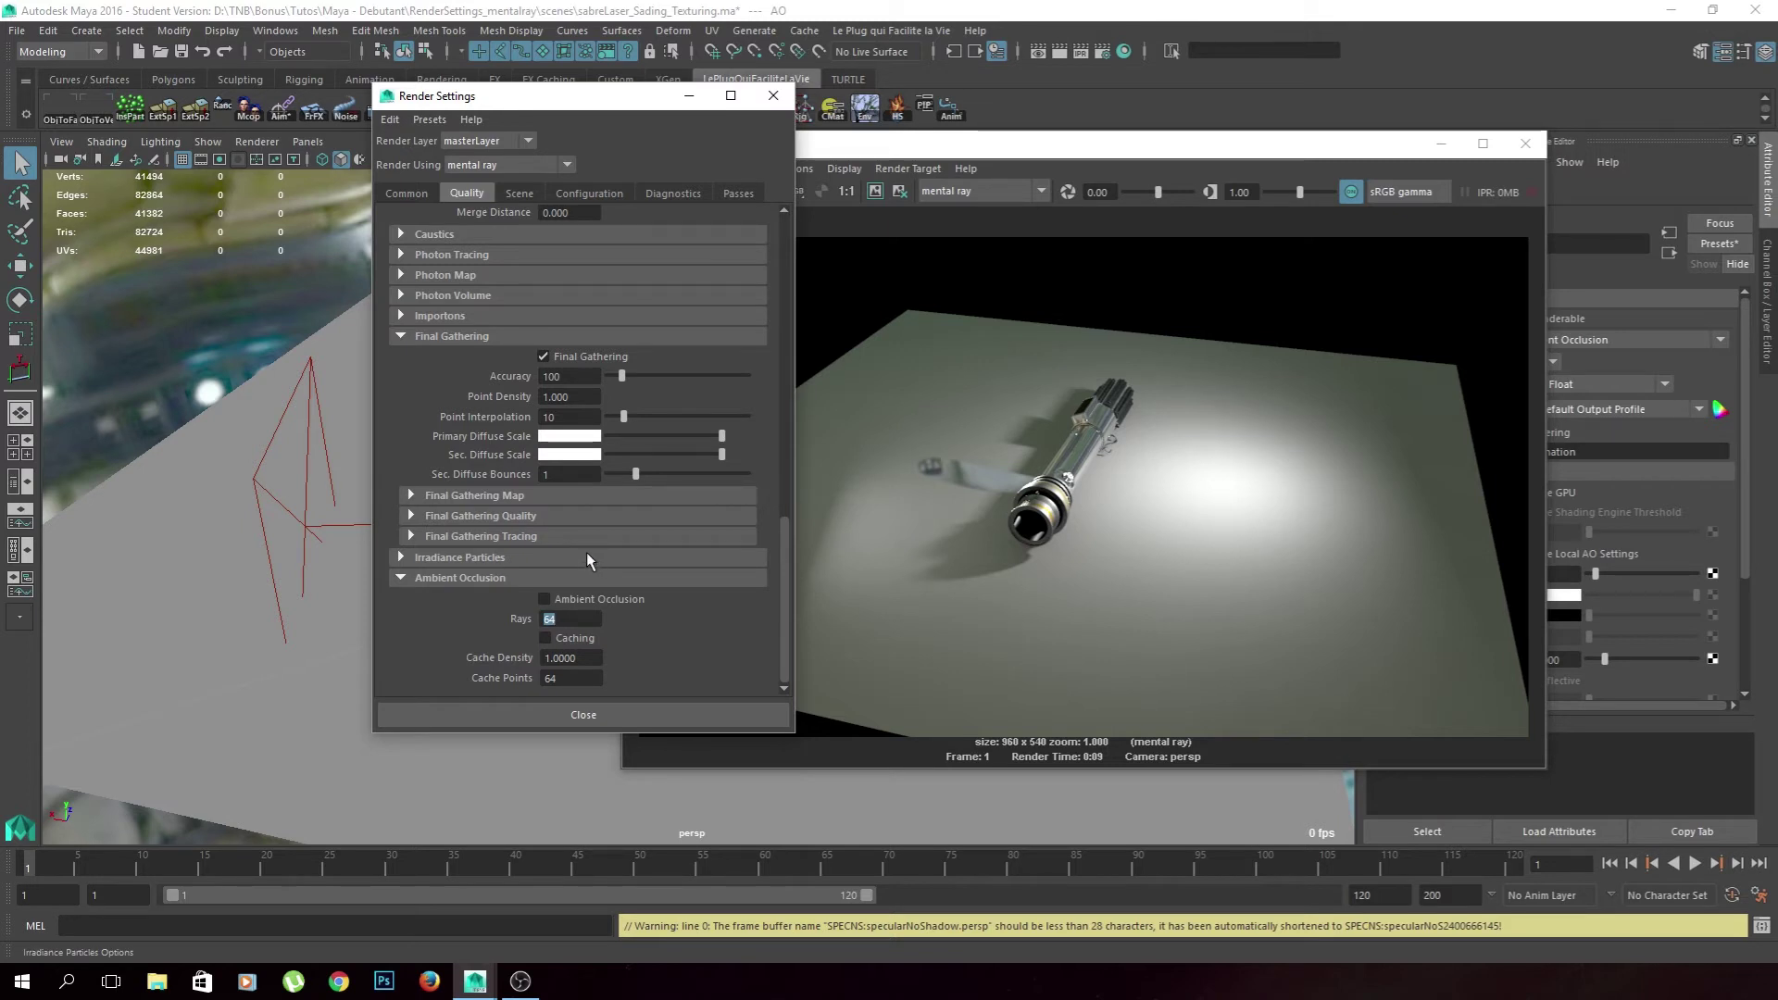
# Expand the Photon Map, Photon Tracing and Caustics sections to look them over
pyautogui.scroll(2, 585, 559)
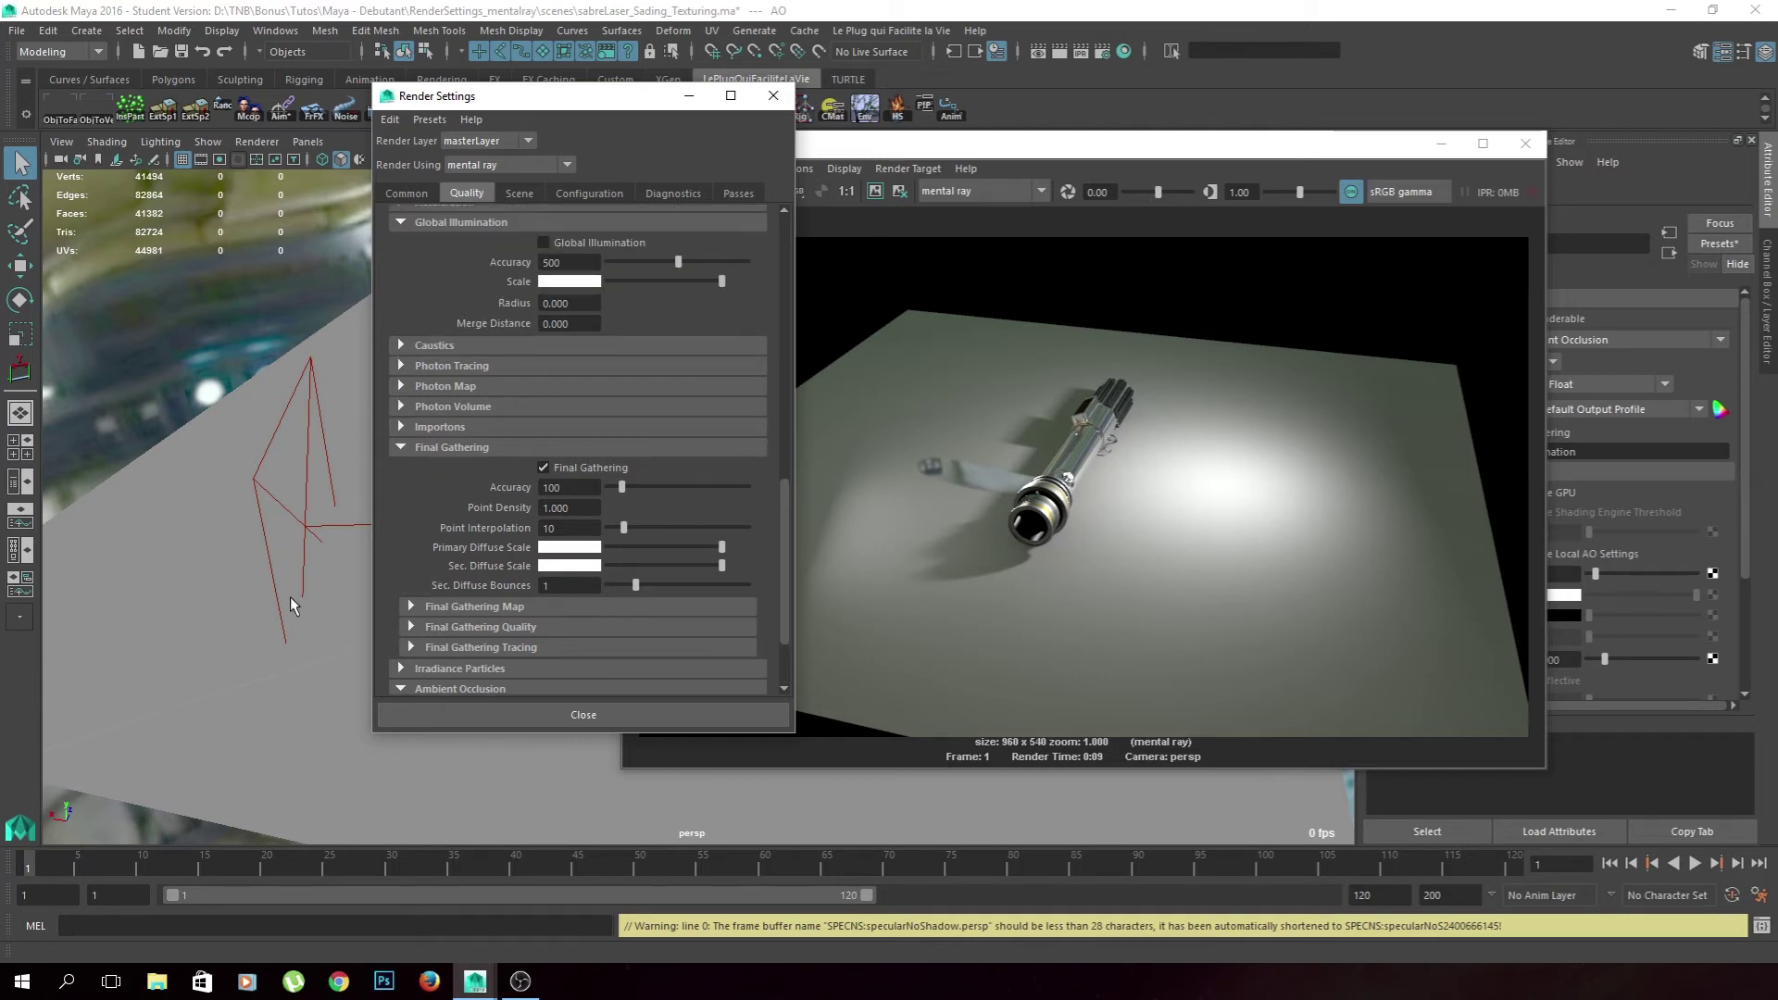
pyautogui.click(410, 386)
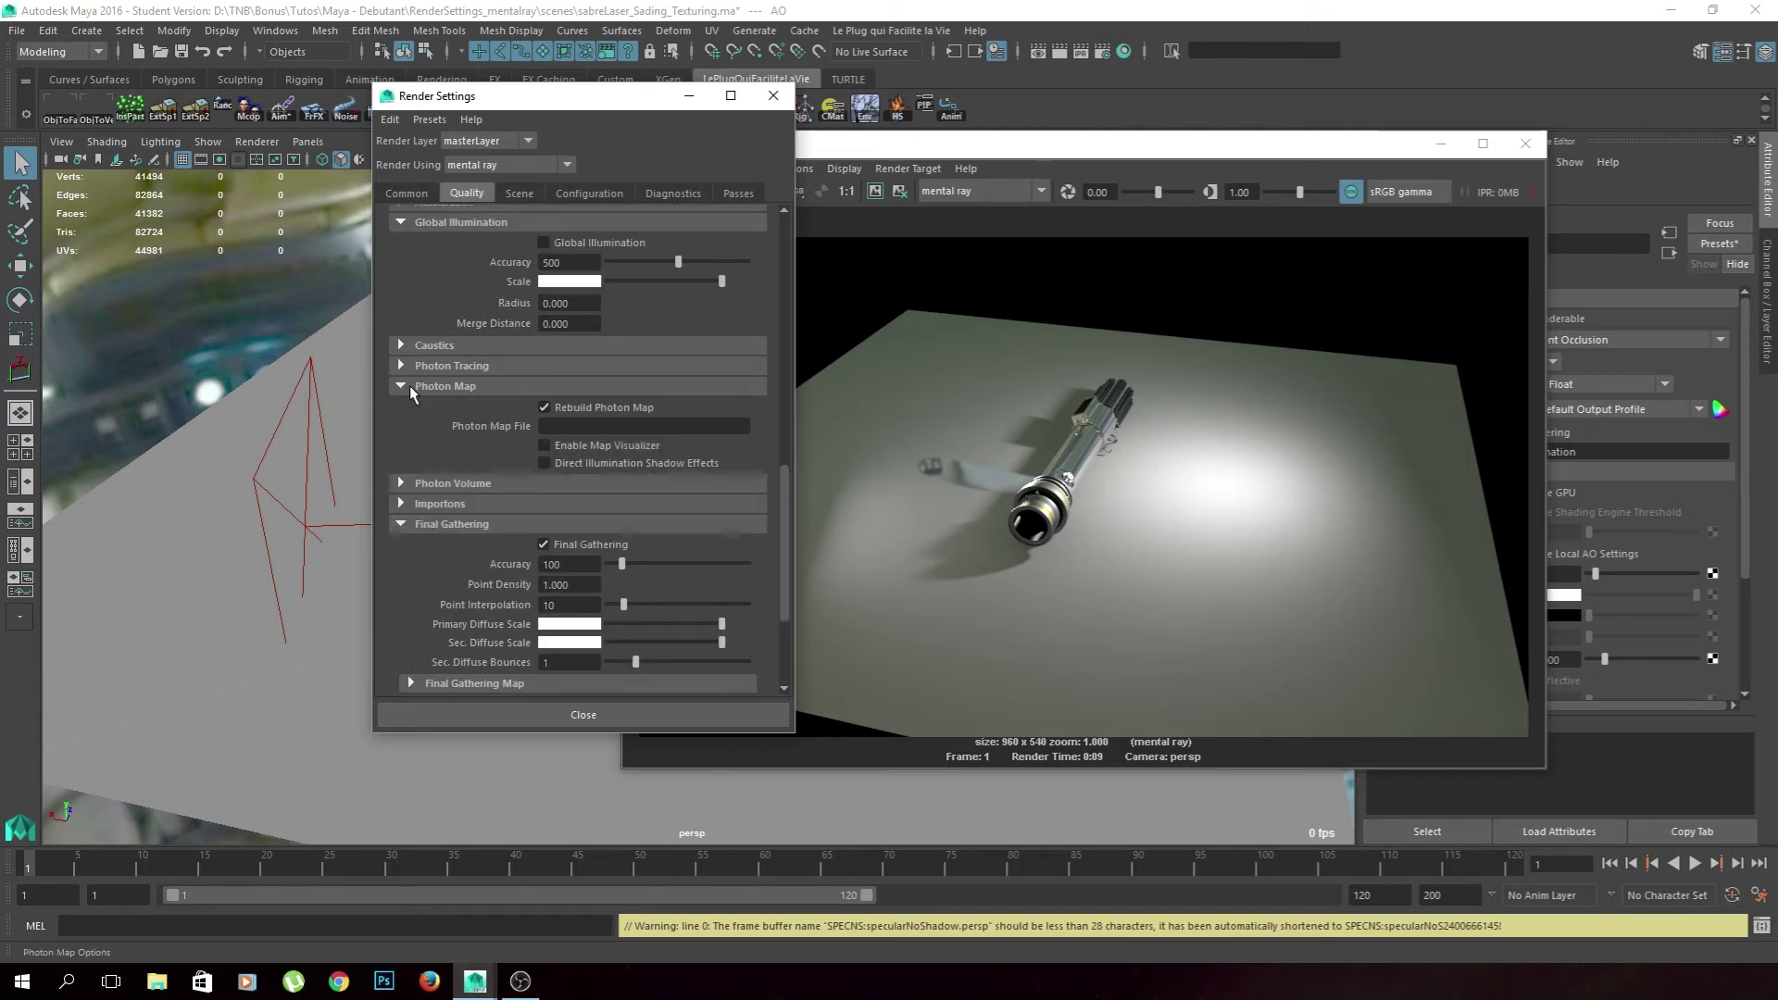
pyautogui.click(399, 366)
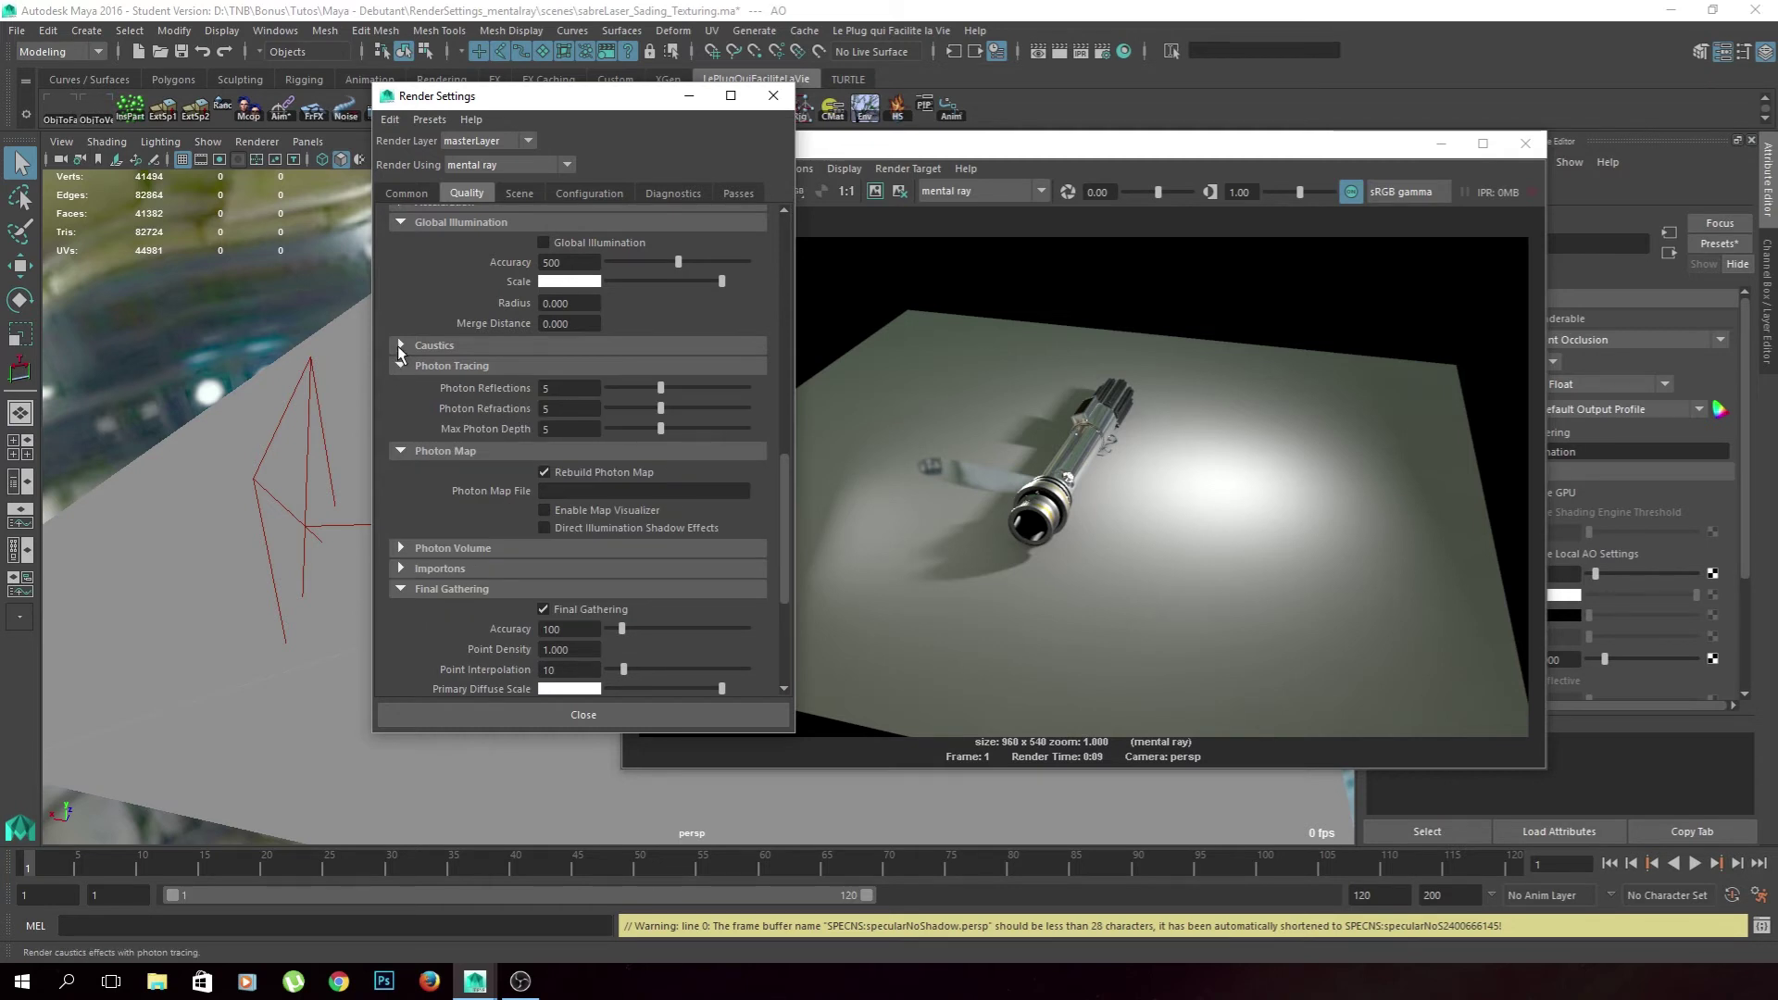
pyautogui.click(398, 345)
pyautogui.scroll(-3, 524, 467)
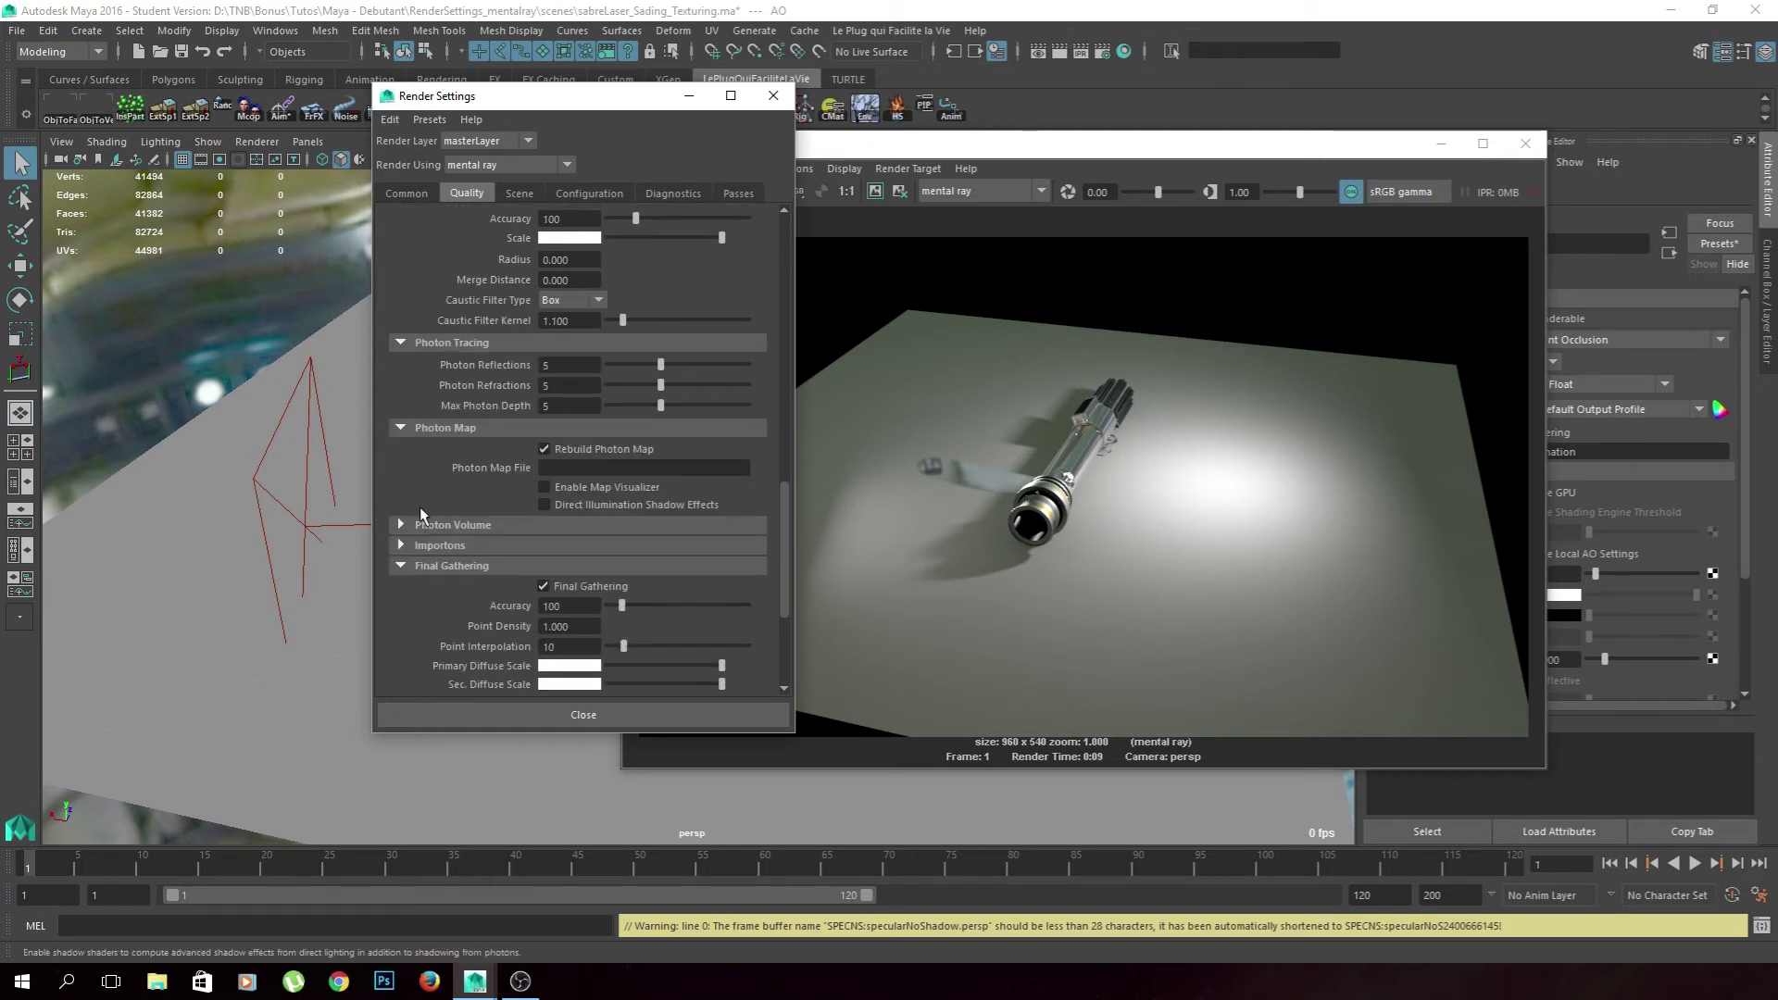
pyautogui.scroll(1, 419, 507)
pyautogui.scroll(1, 418, 508)
# Collapse Photon Map, Photon Tracing, Caustics and the Final Gathering section
pyautogui.click(393, 539)
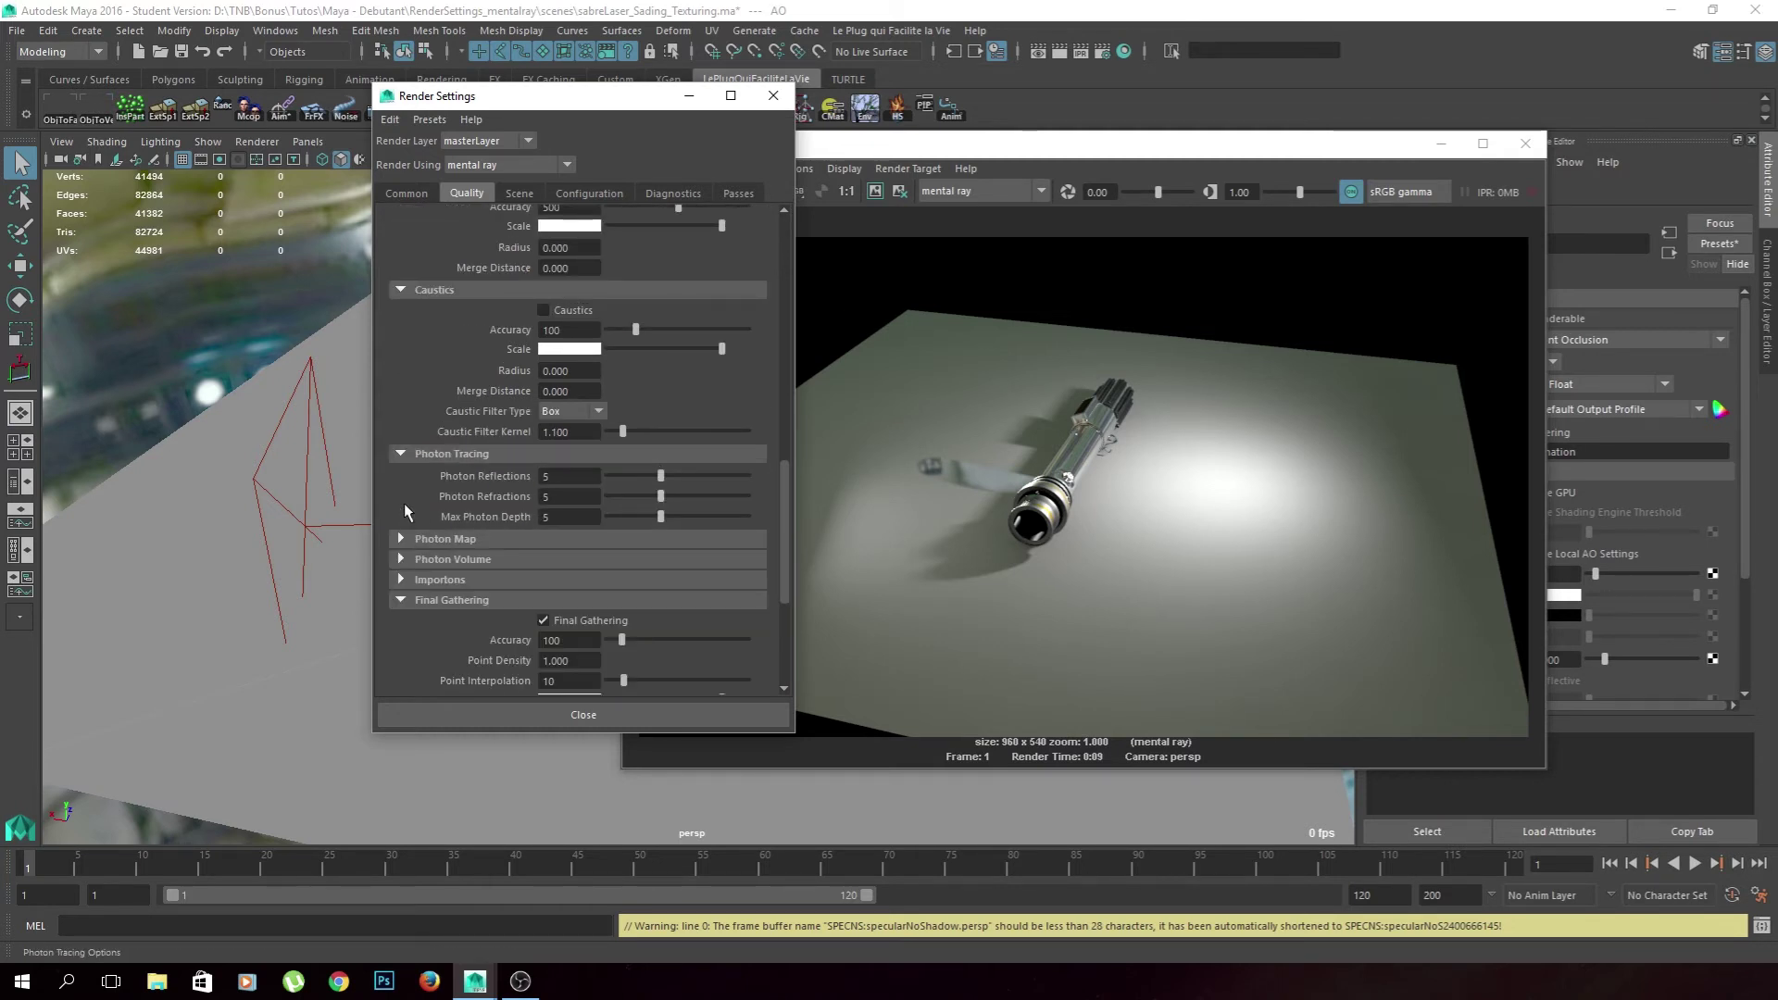
pyautogui.click(399, 454)
pyautogui.click(405, 290)
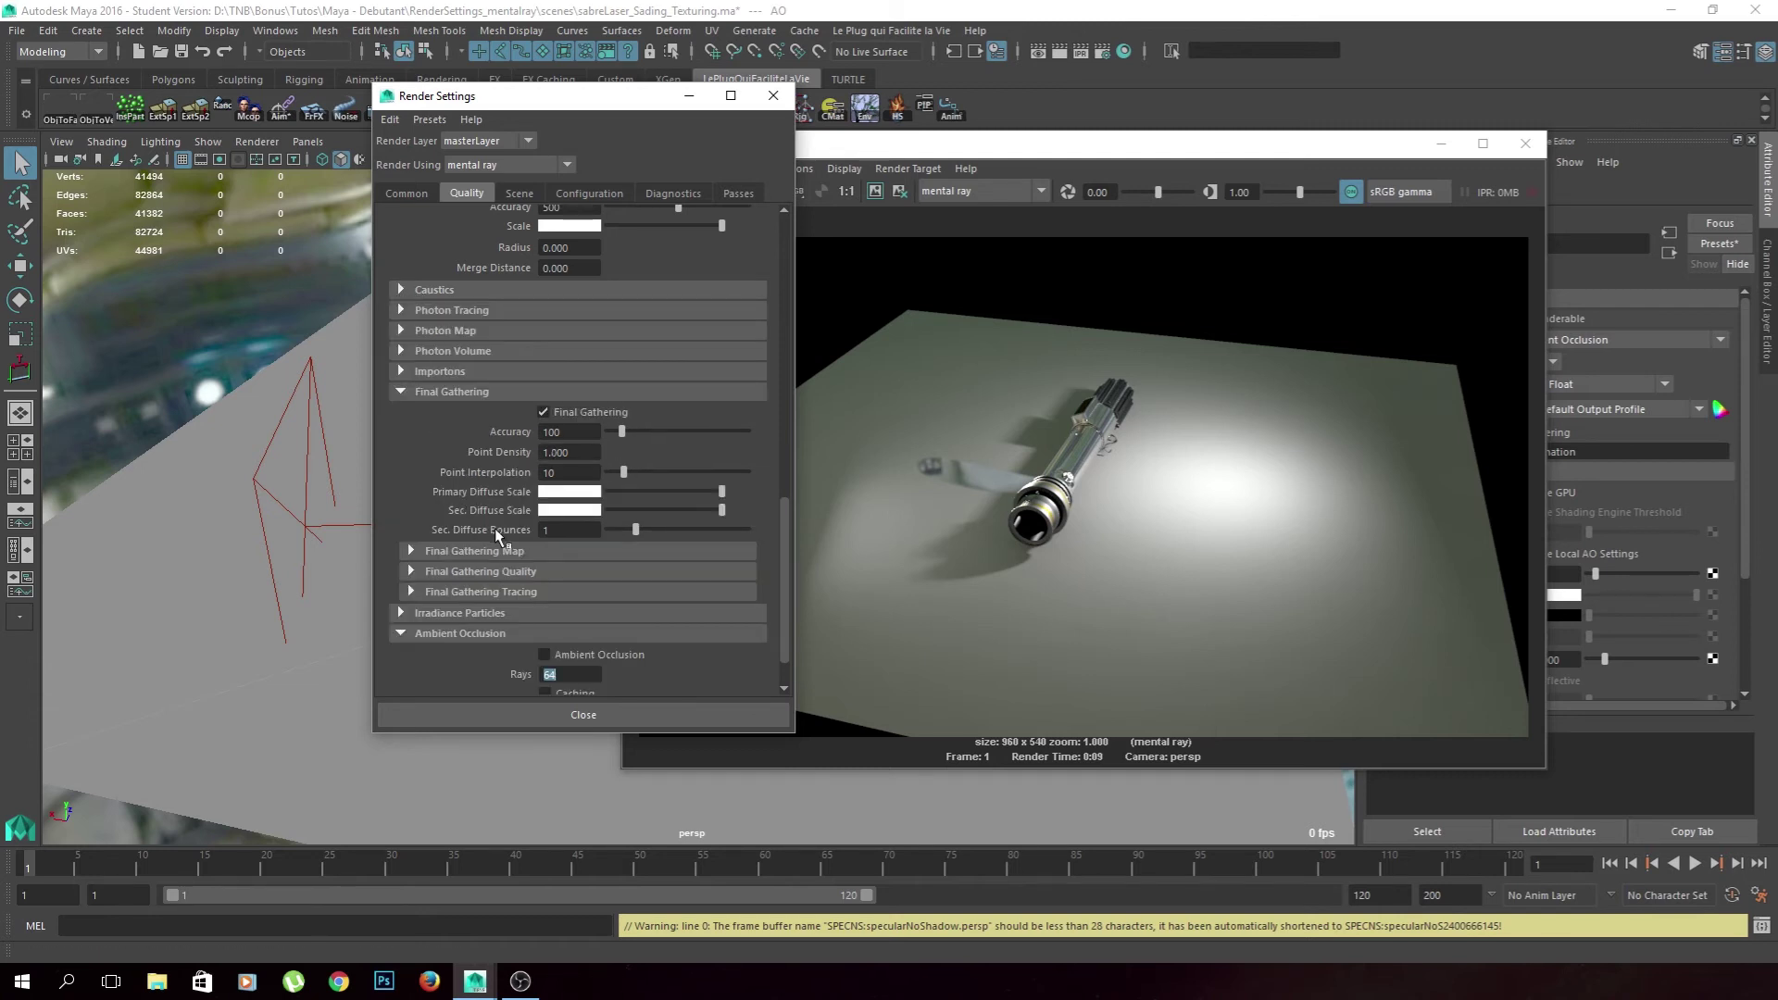
pyautogui.scroll(2, 509, 529)
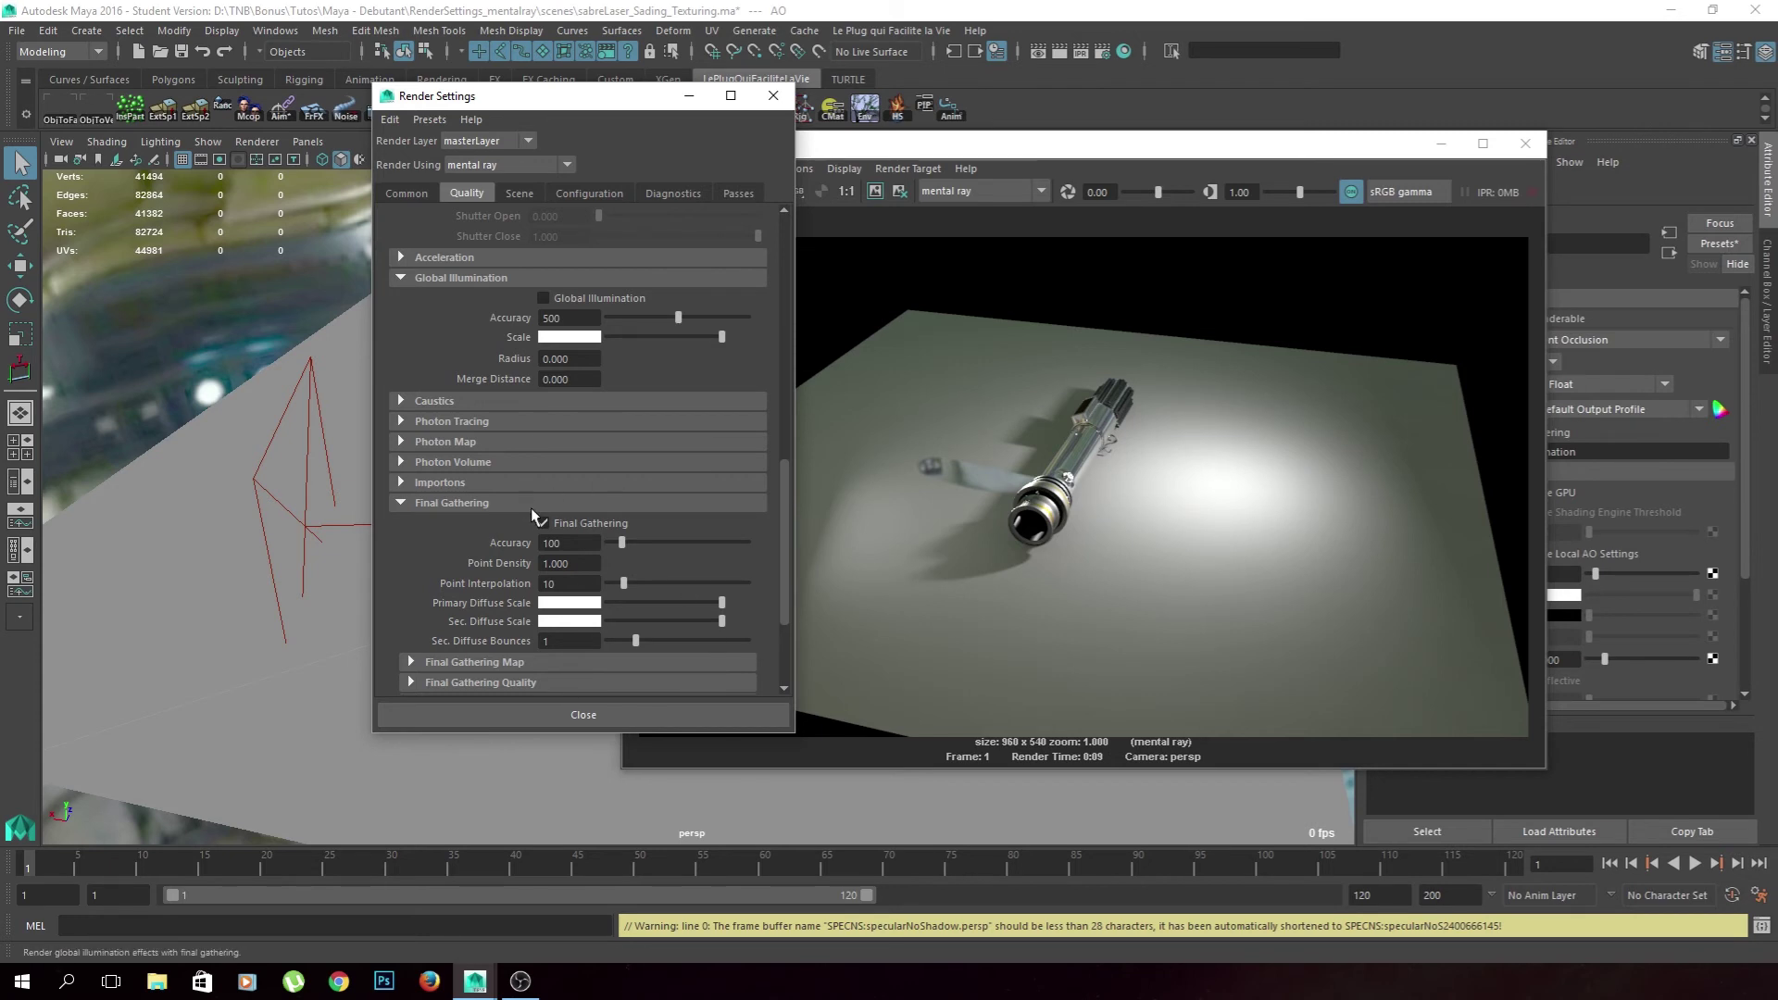
pyautogui.click(409, 502)
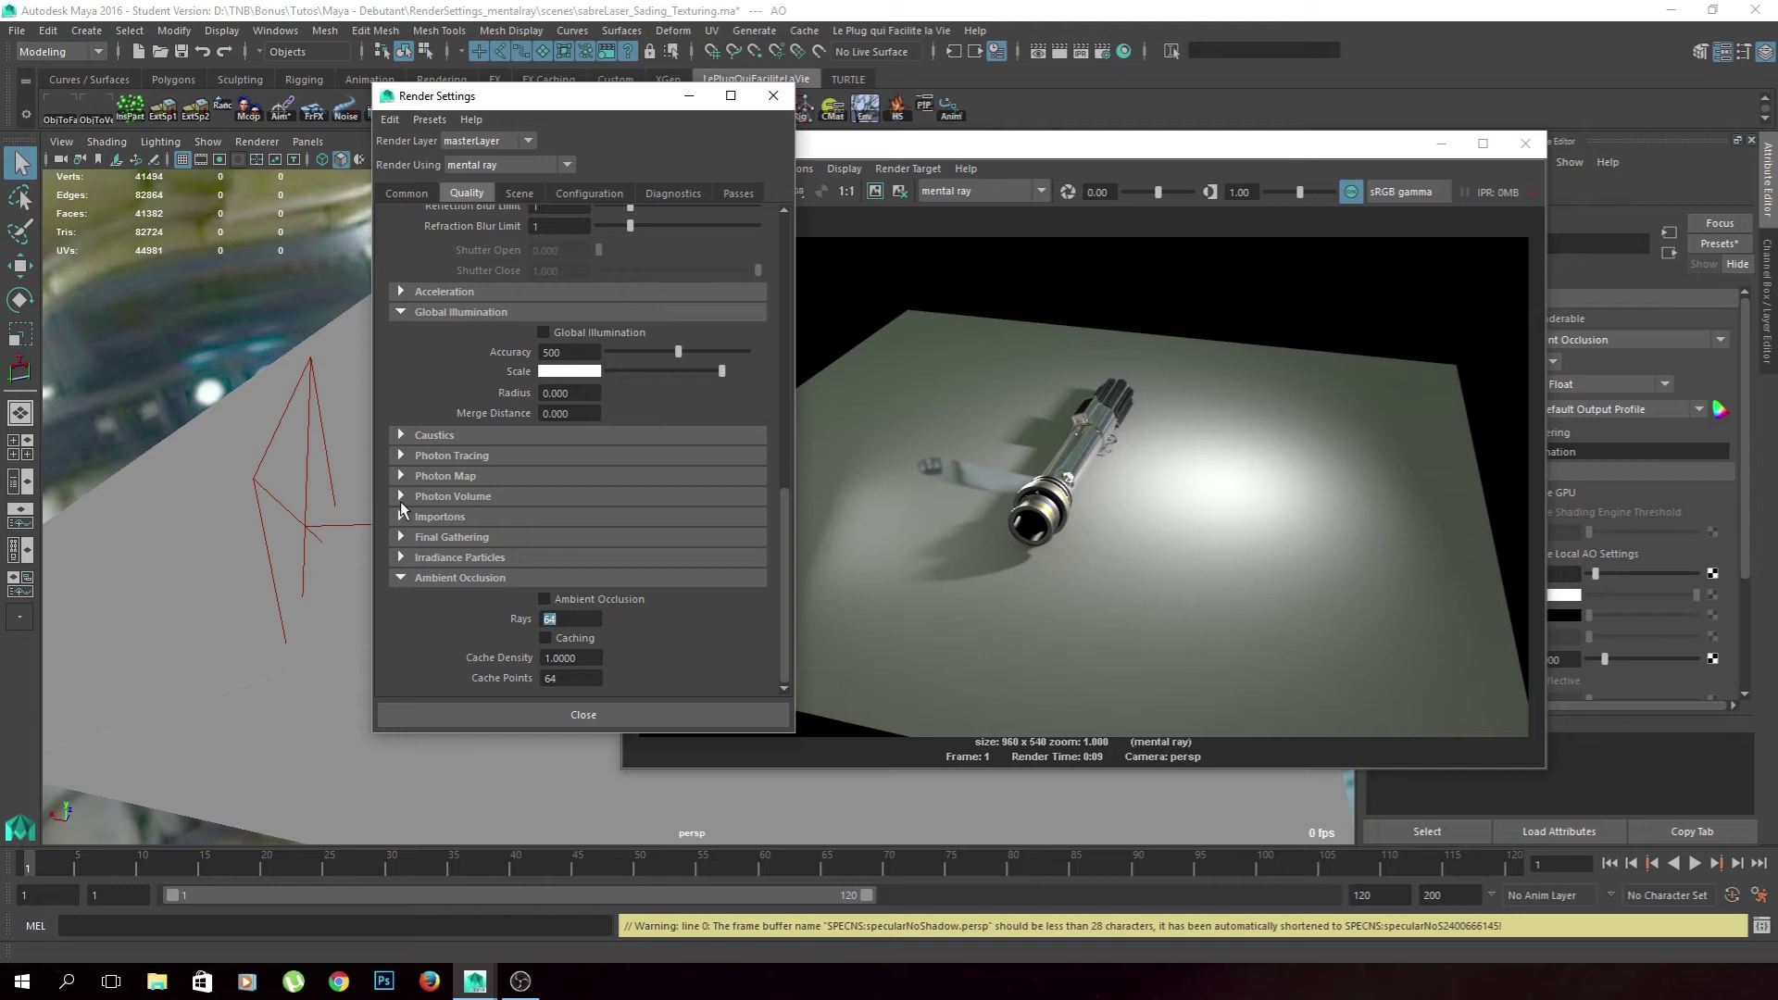
# Close Render Settings, select the fill light, and reopen Render Settings from the shelf
pyautogui.click(773, 96)
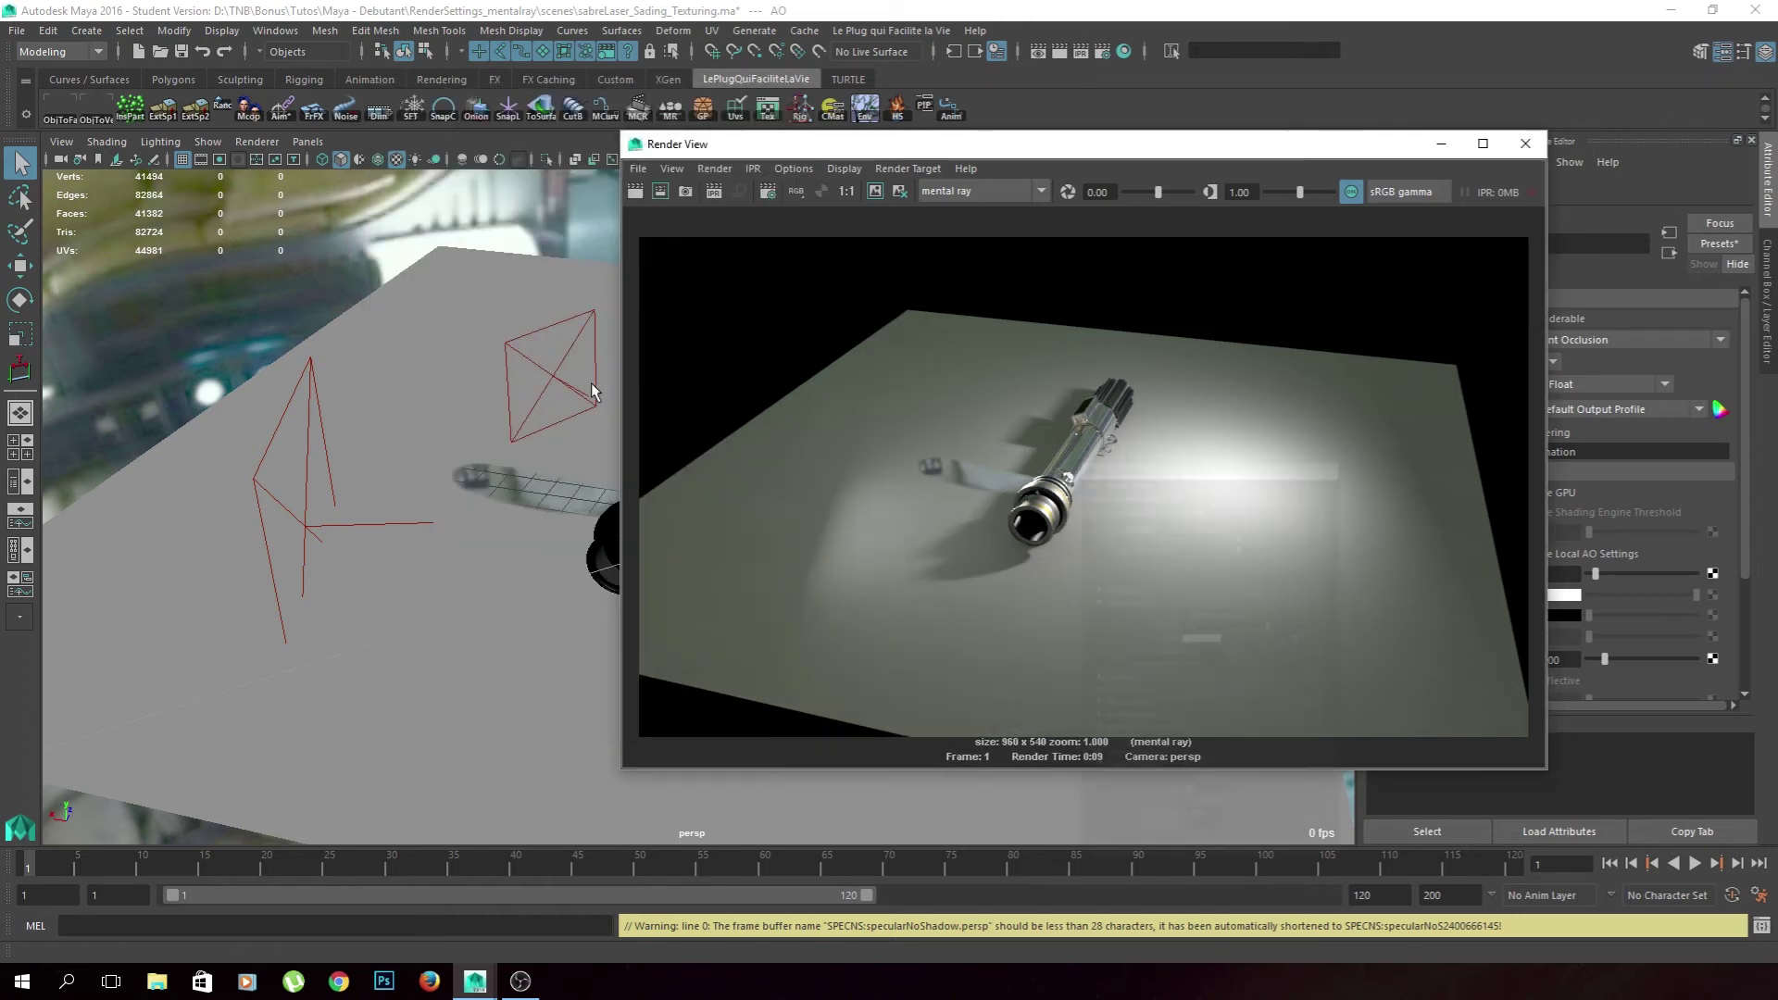
pyautogui.click(312, 359)
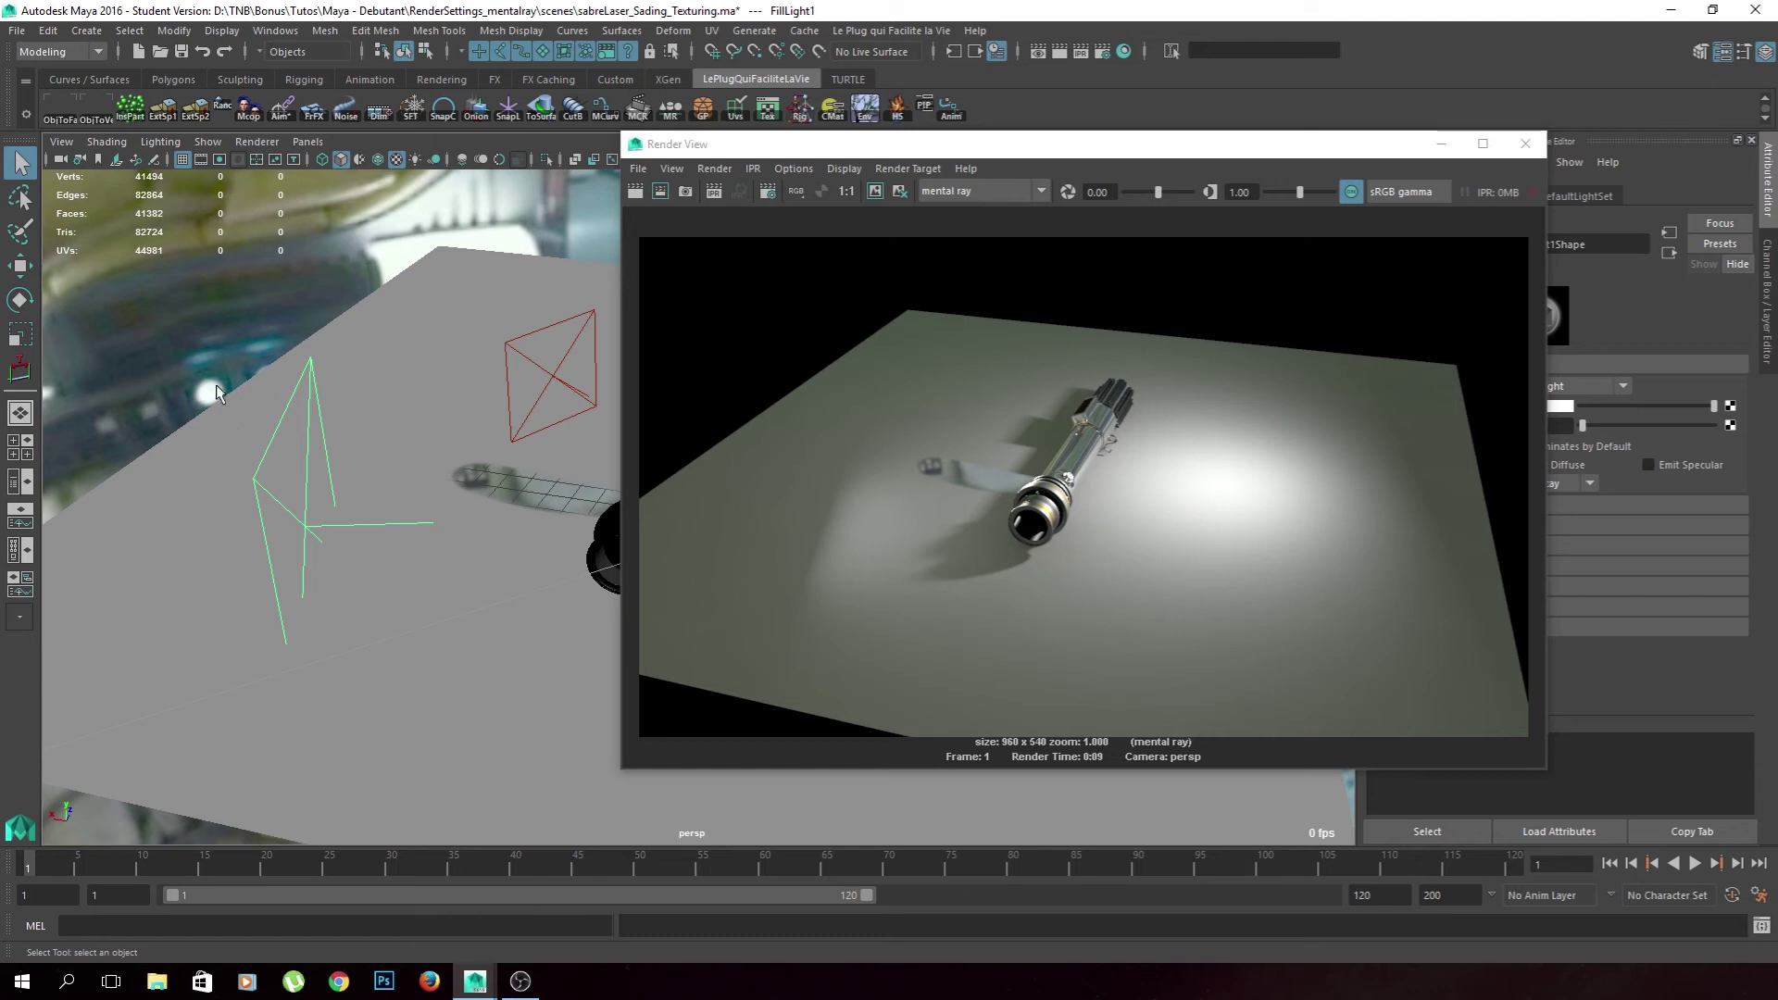
pyautogui.click(1111, 59)
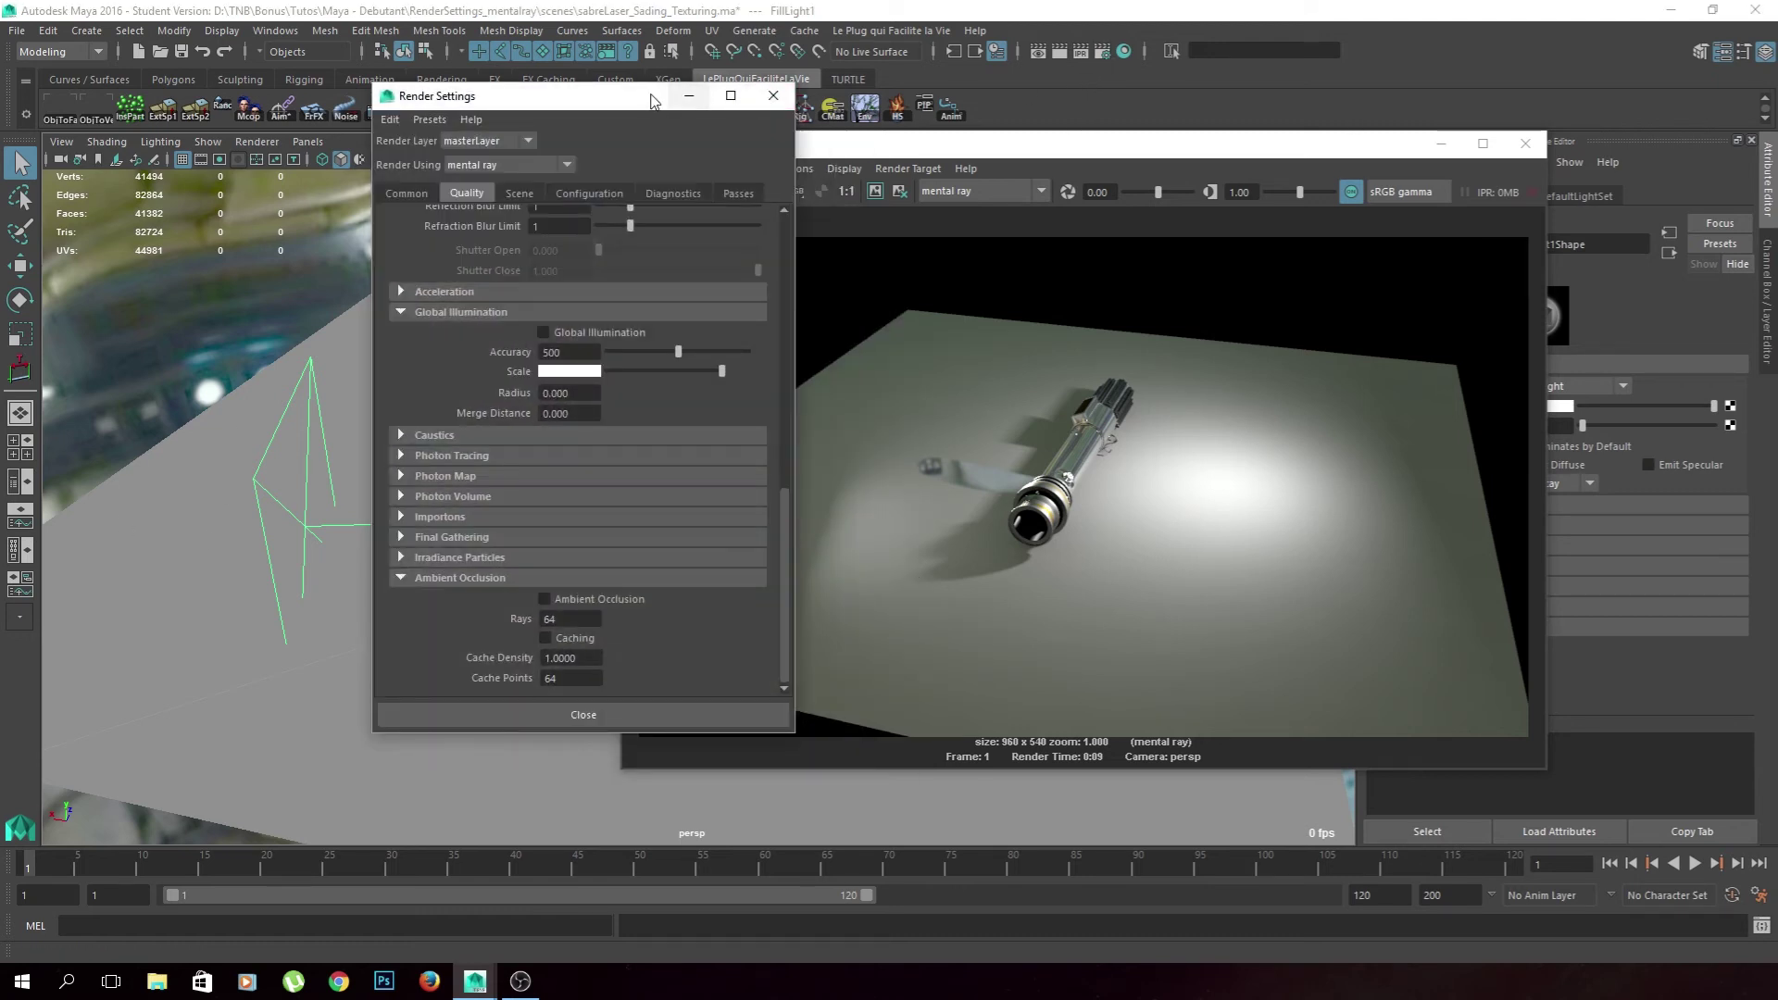
# Collapse the Ambient Occlusion and Global Illumination sections, bringing Legacy Options into view
pyautogui.moveTo(641, 97); pyautogui.dragTo(581, 97)
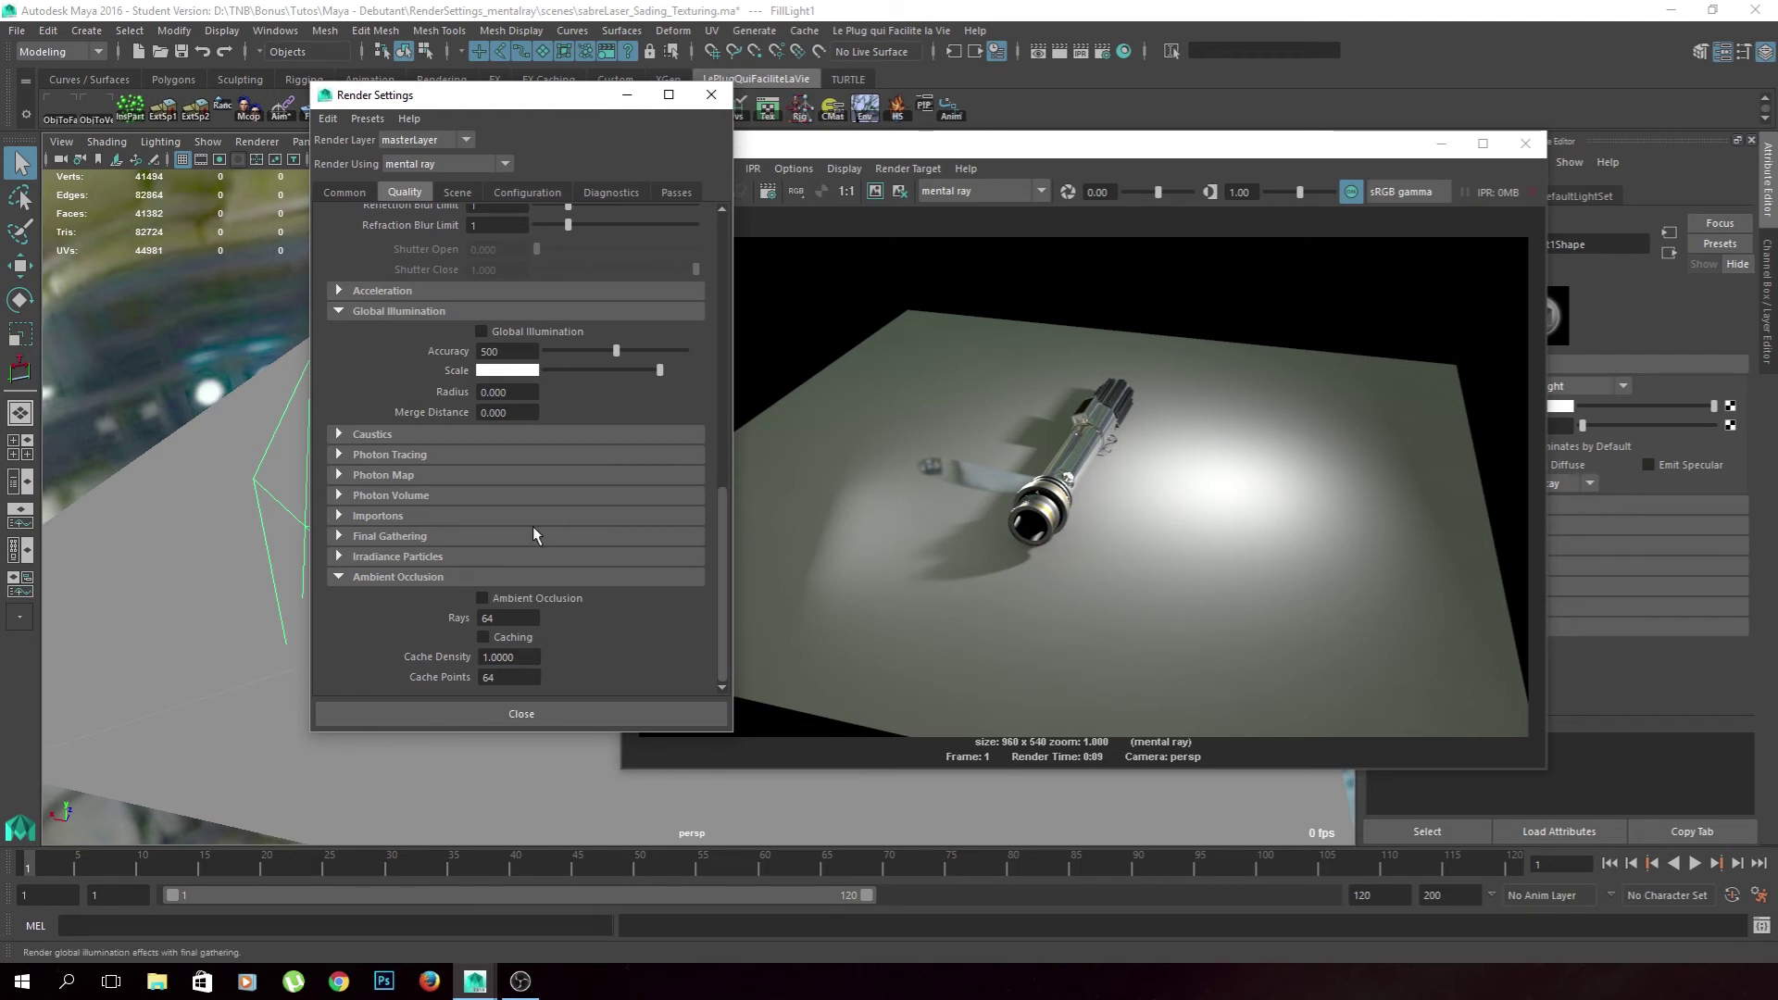
pyautogui.click(340, 576)
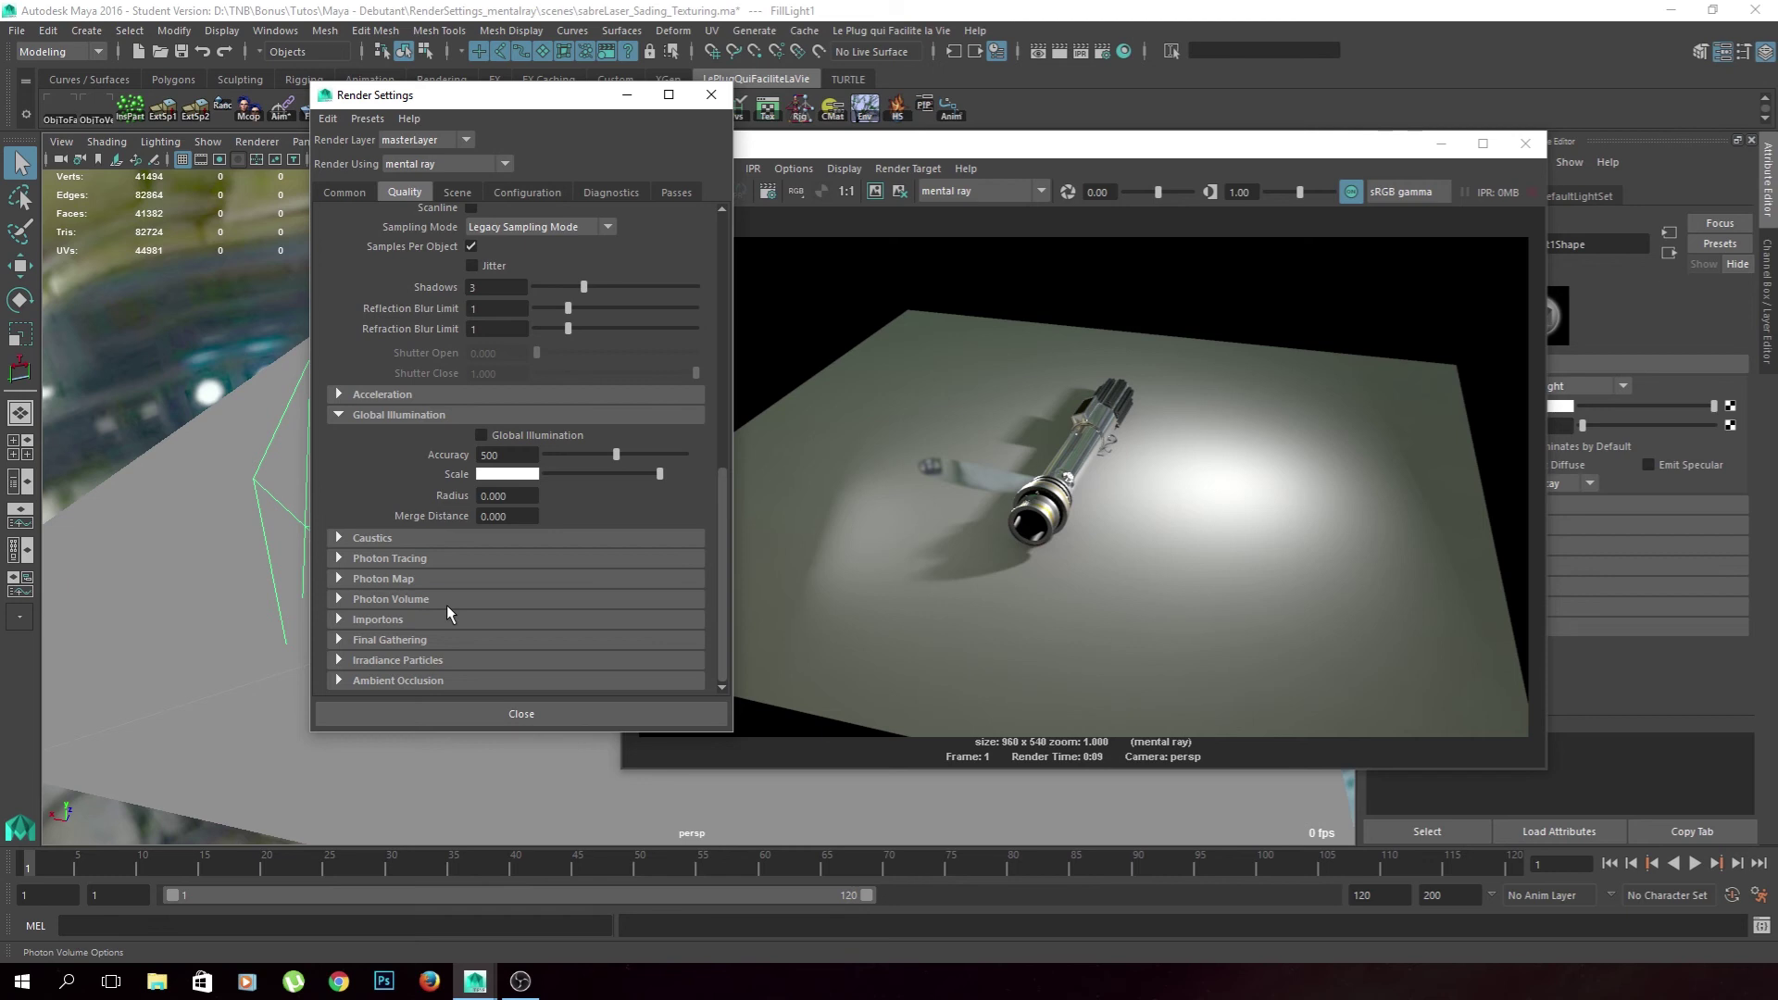
pyautogui.scroll(5, 446, 604)
pyautogui.click(403, 637)
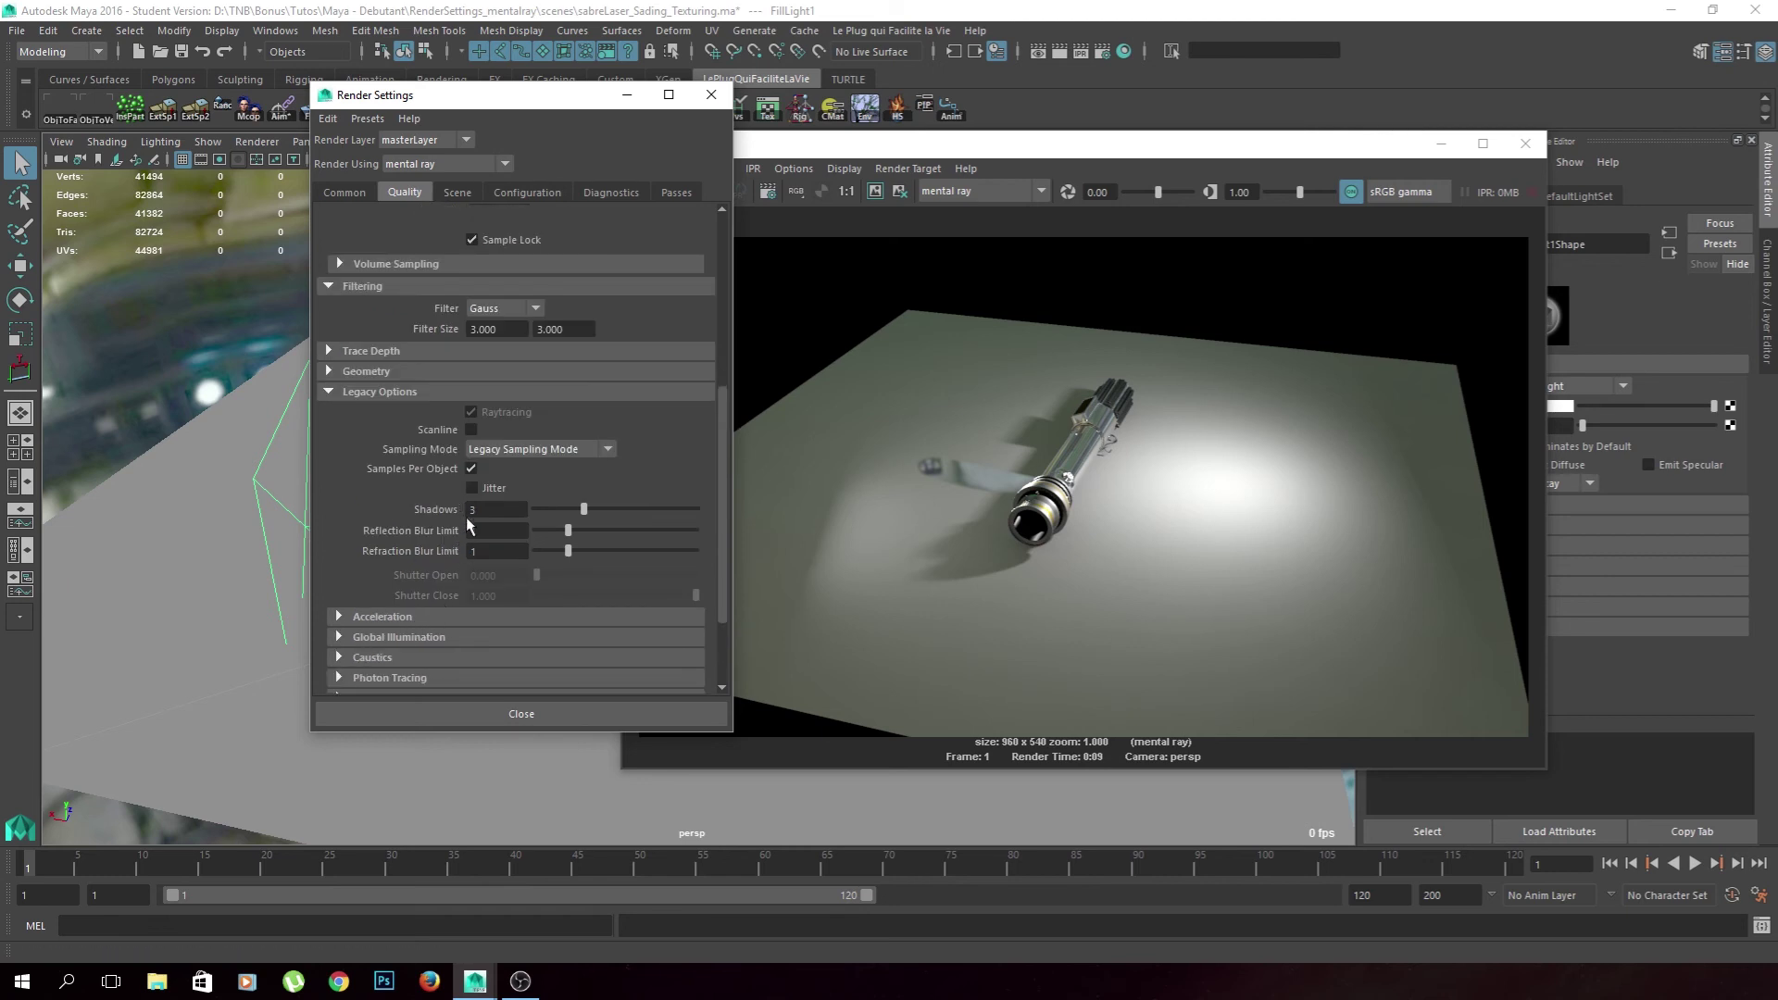
pyautogui.scroll(-3, 497, 448)
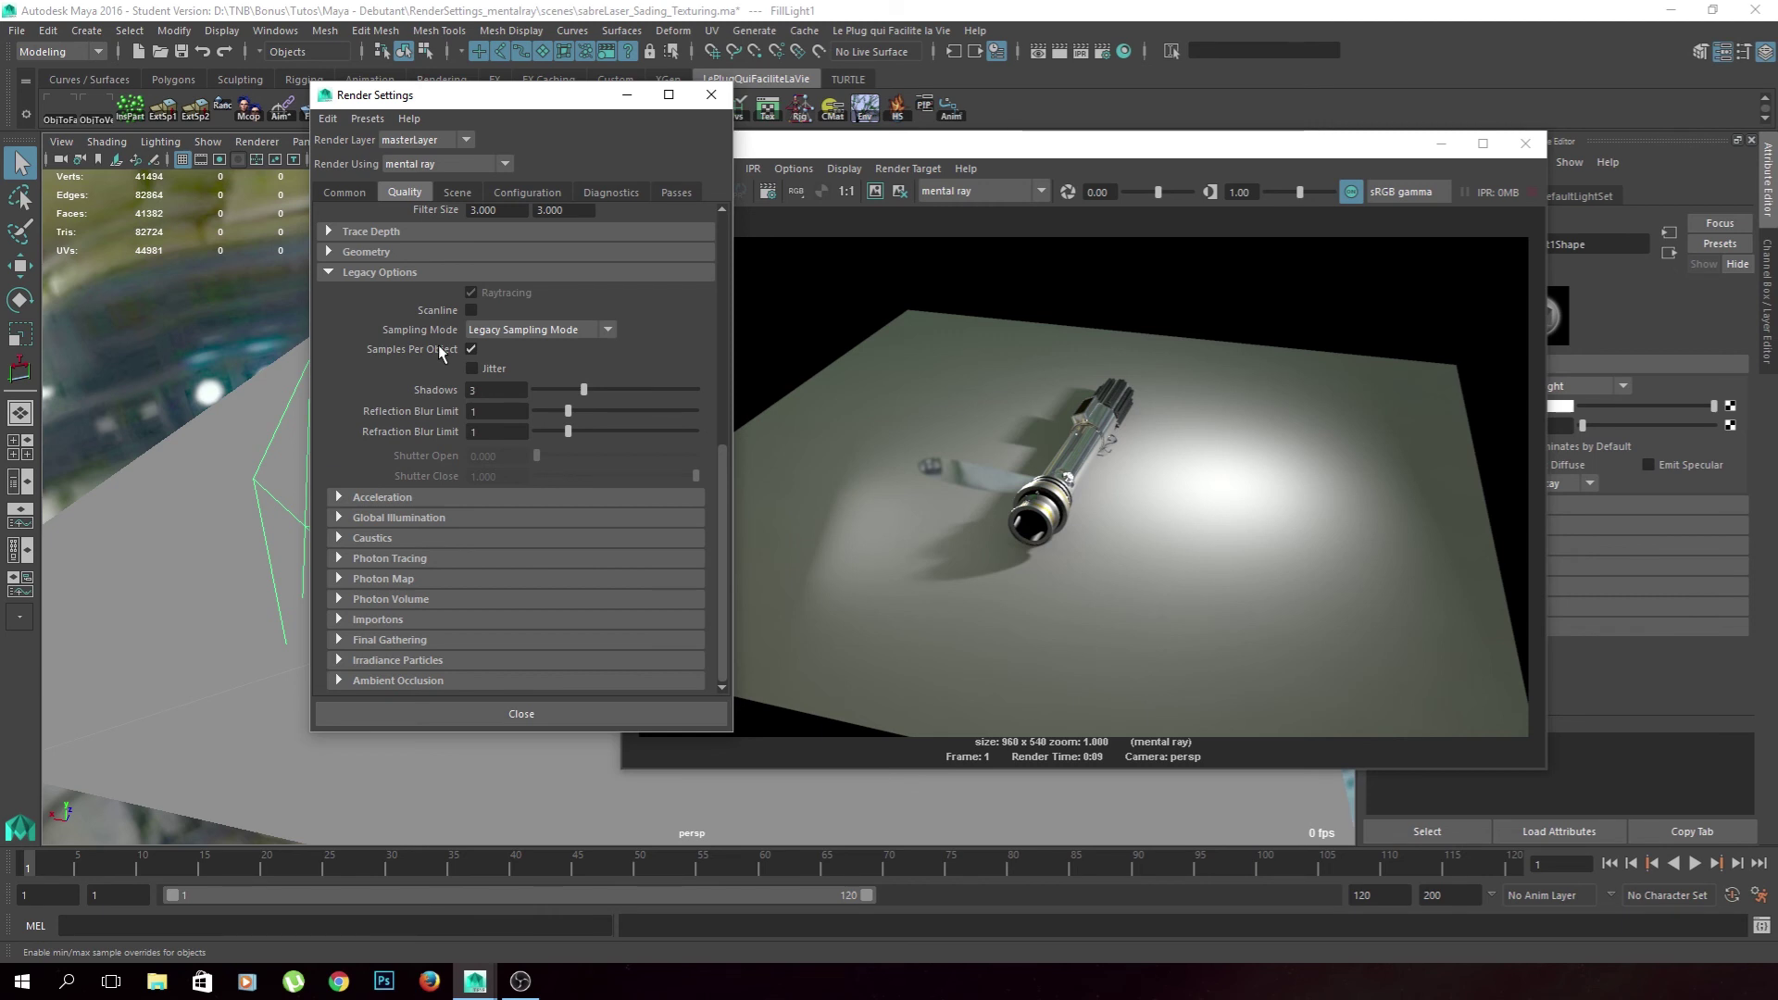
# Collapse Legacy Options, Sampling and Filtering, then close Render Settings
pyautogui.click(330, 272)
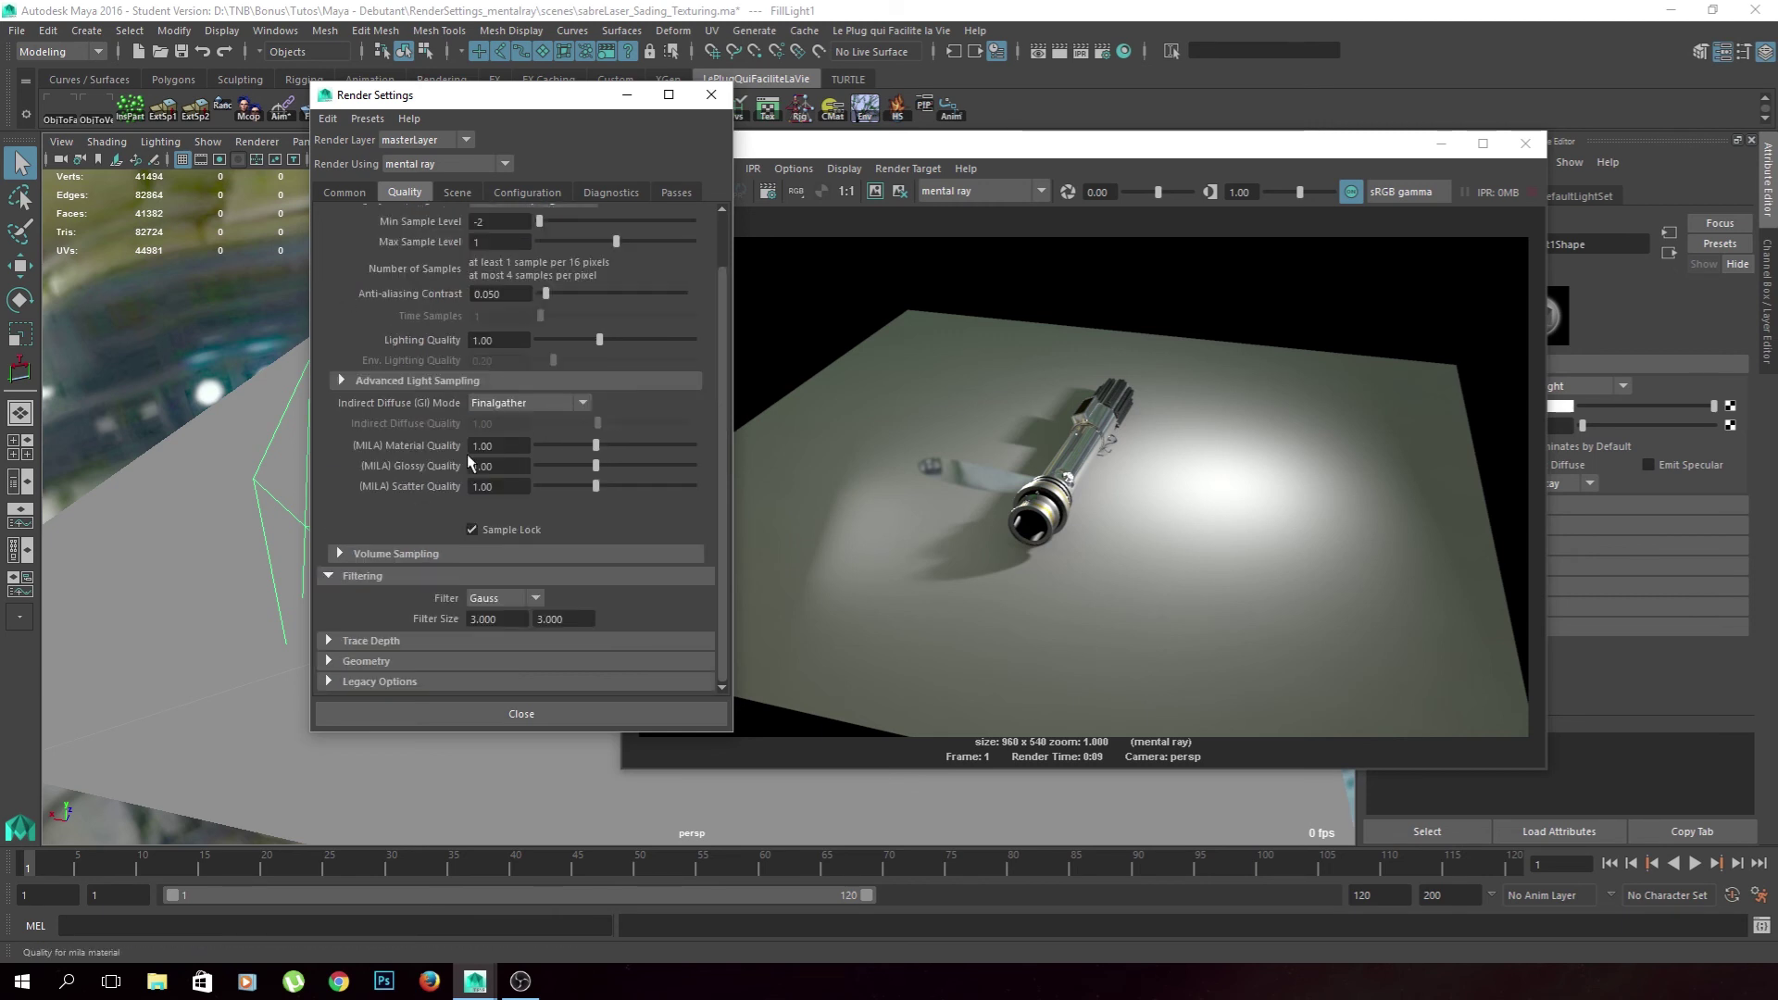
pyautogui.scroll(3, 458, 515)
pyautogui.scroll(2, 457, 515)
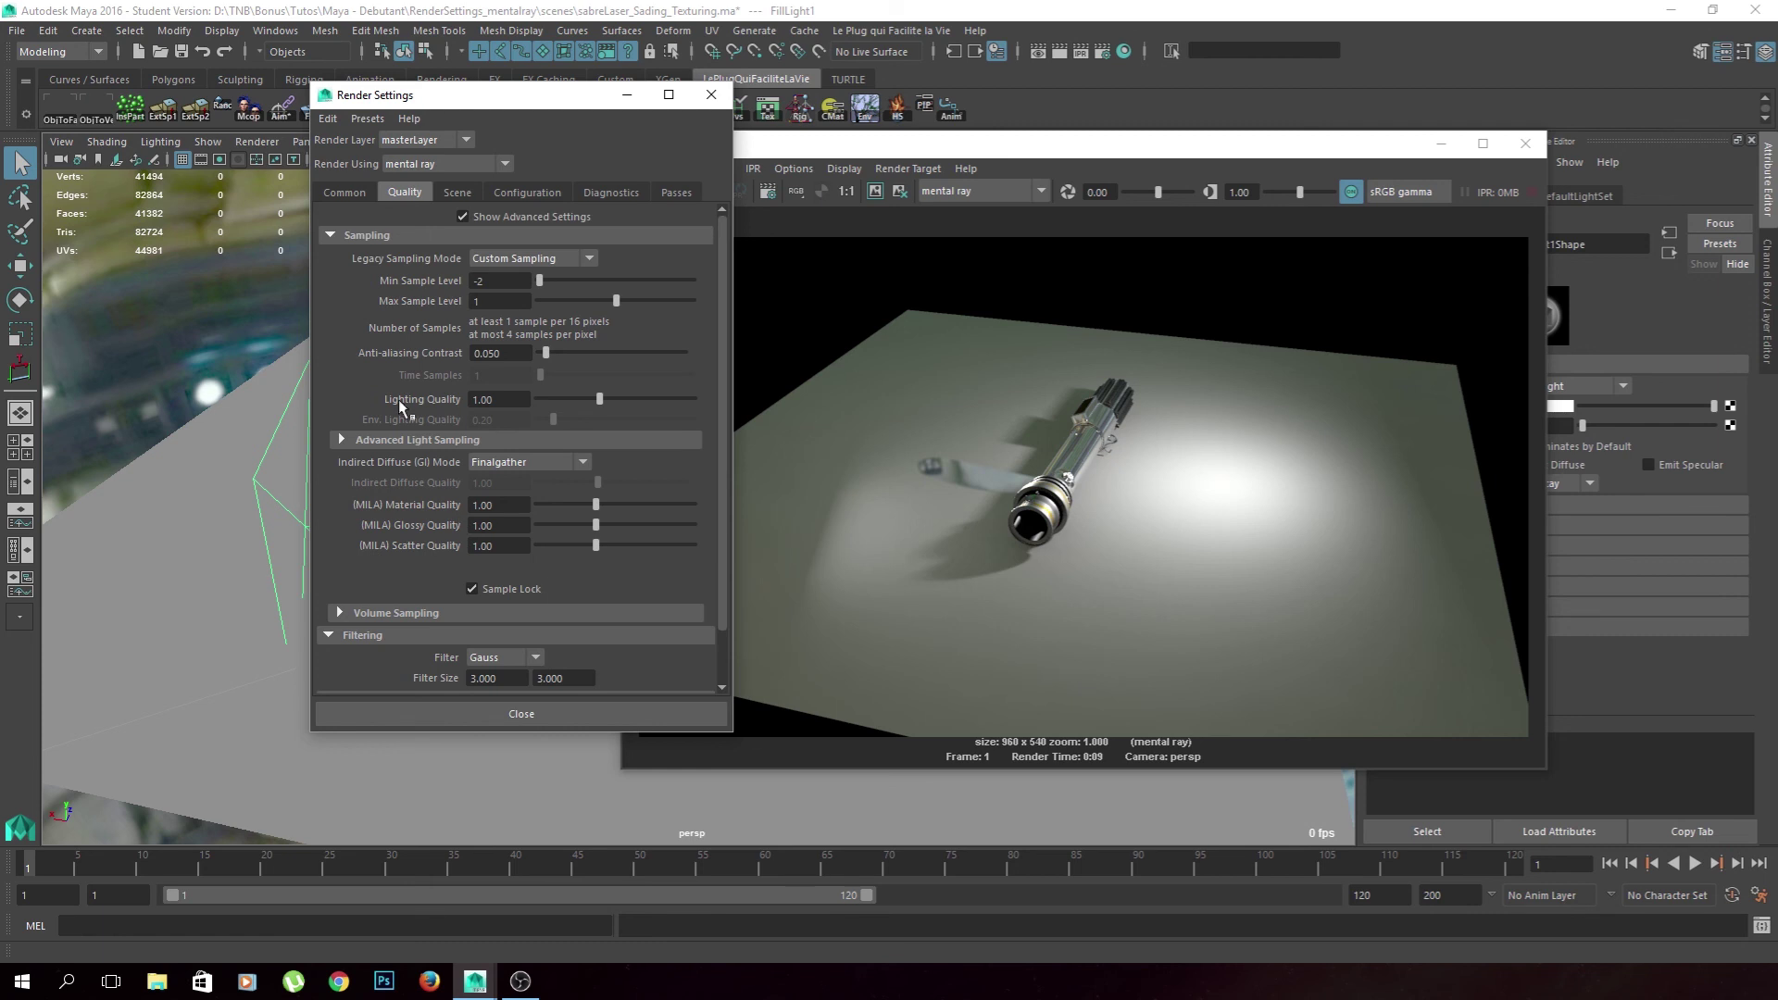
pyautogui.click(331, 234)
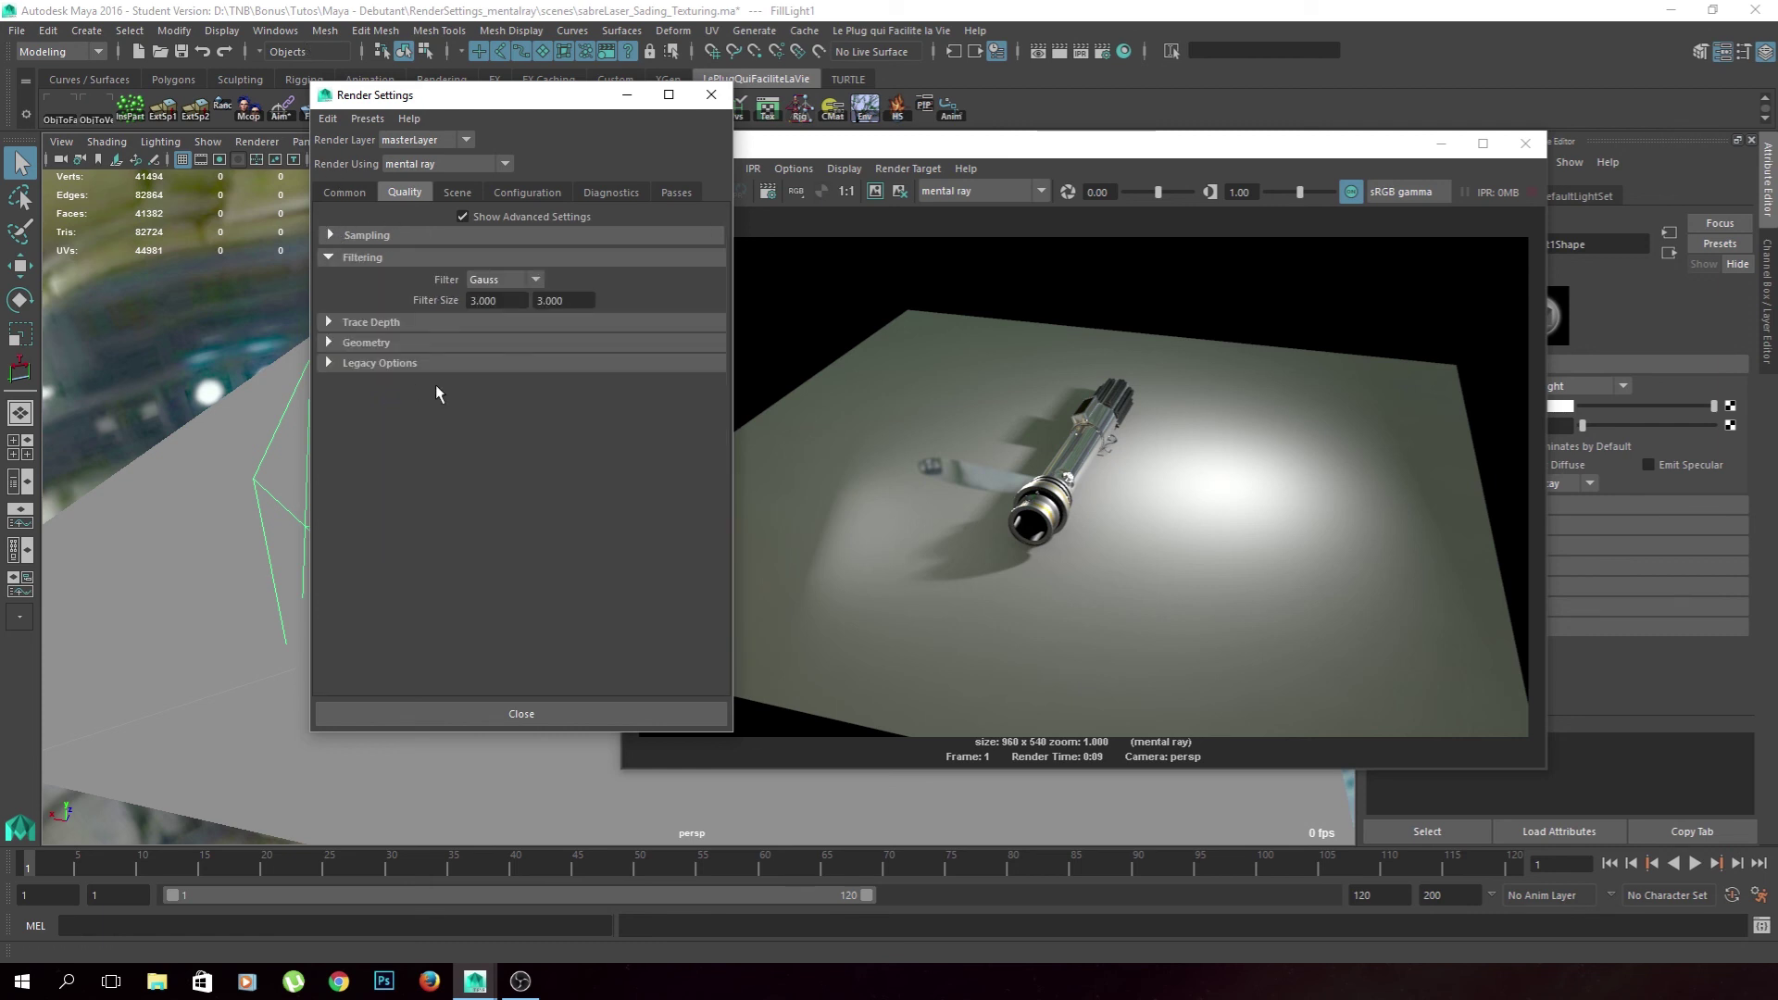
pyautogui.click(329, 258)
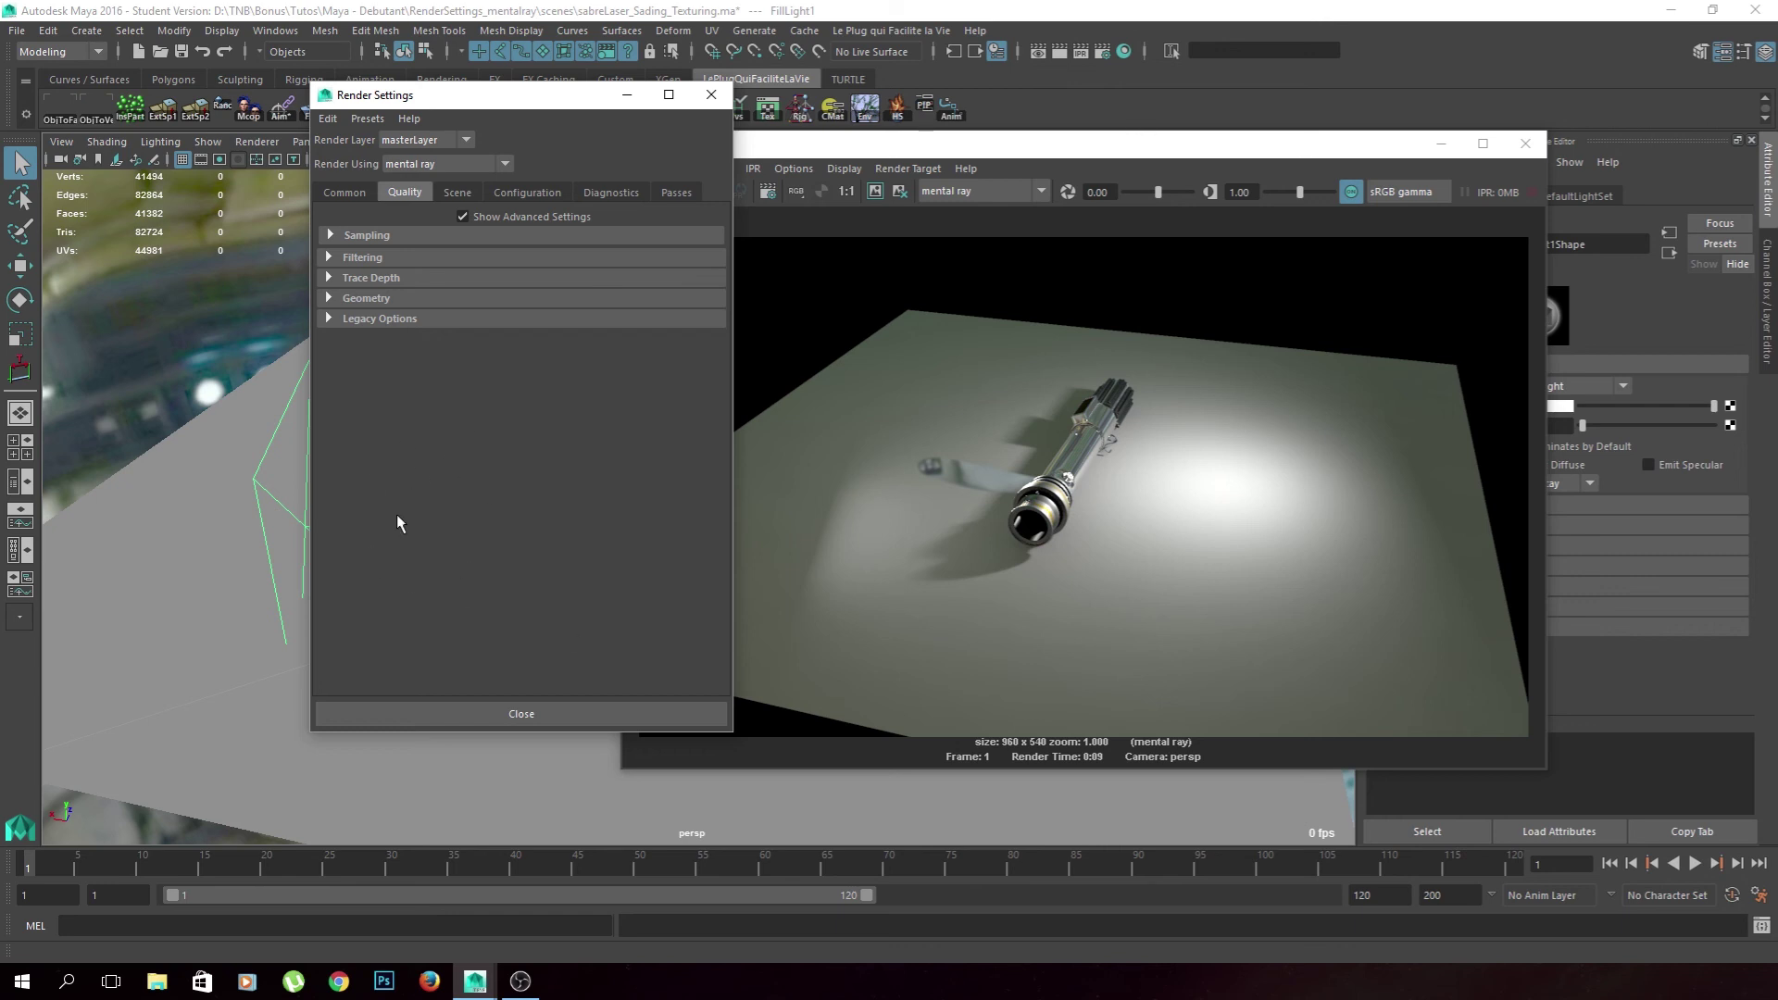
pyautogui.click(712, 94)
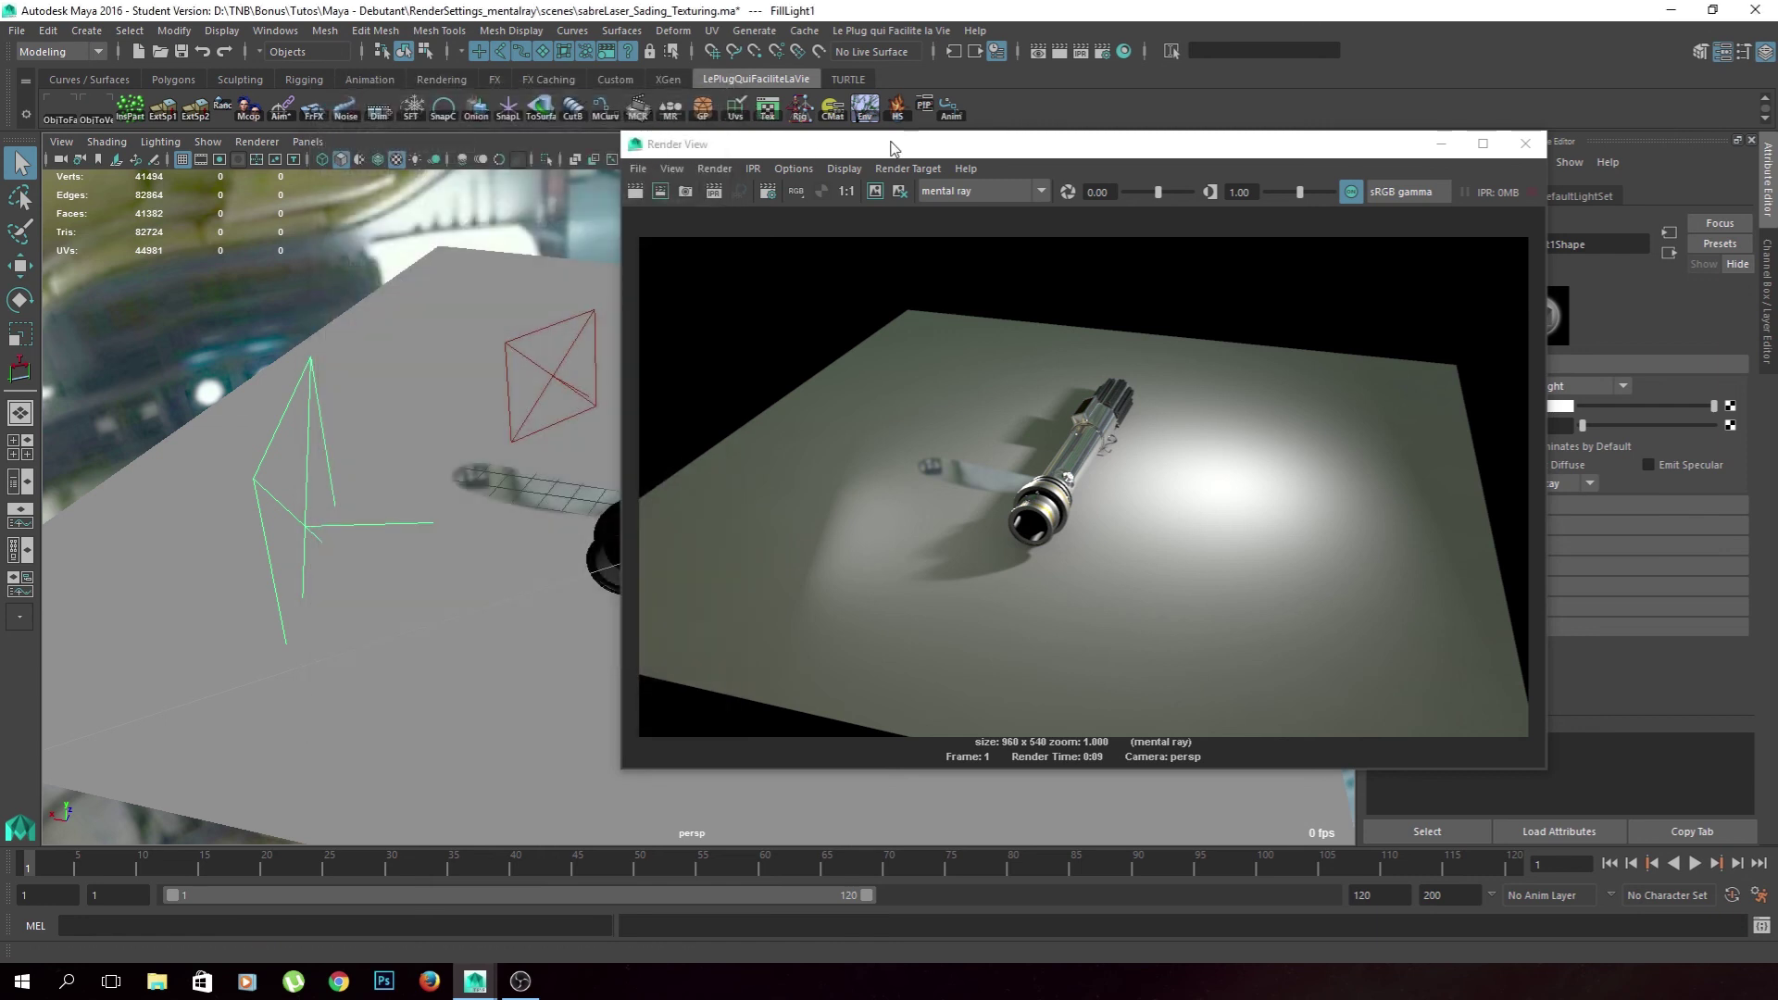
# Close Render View to reveal the persp scene and the fill light's attributes
pyautogui.moveTo(898, 146); pyautogui.dragTo(707, 108)
pyautogui.click(1333, 105)
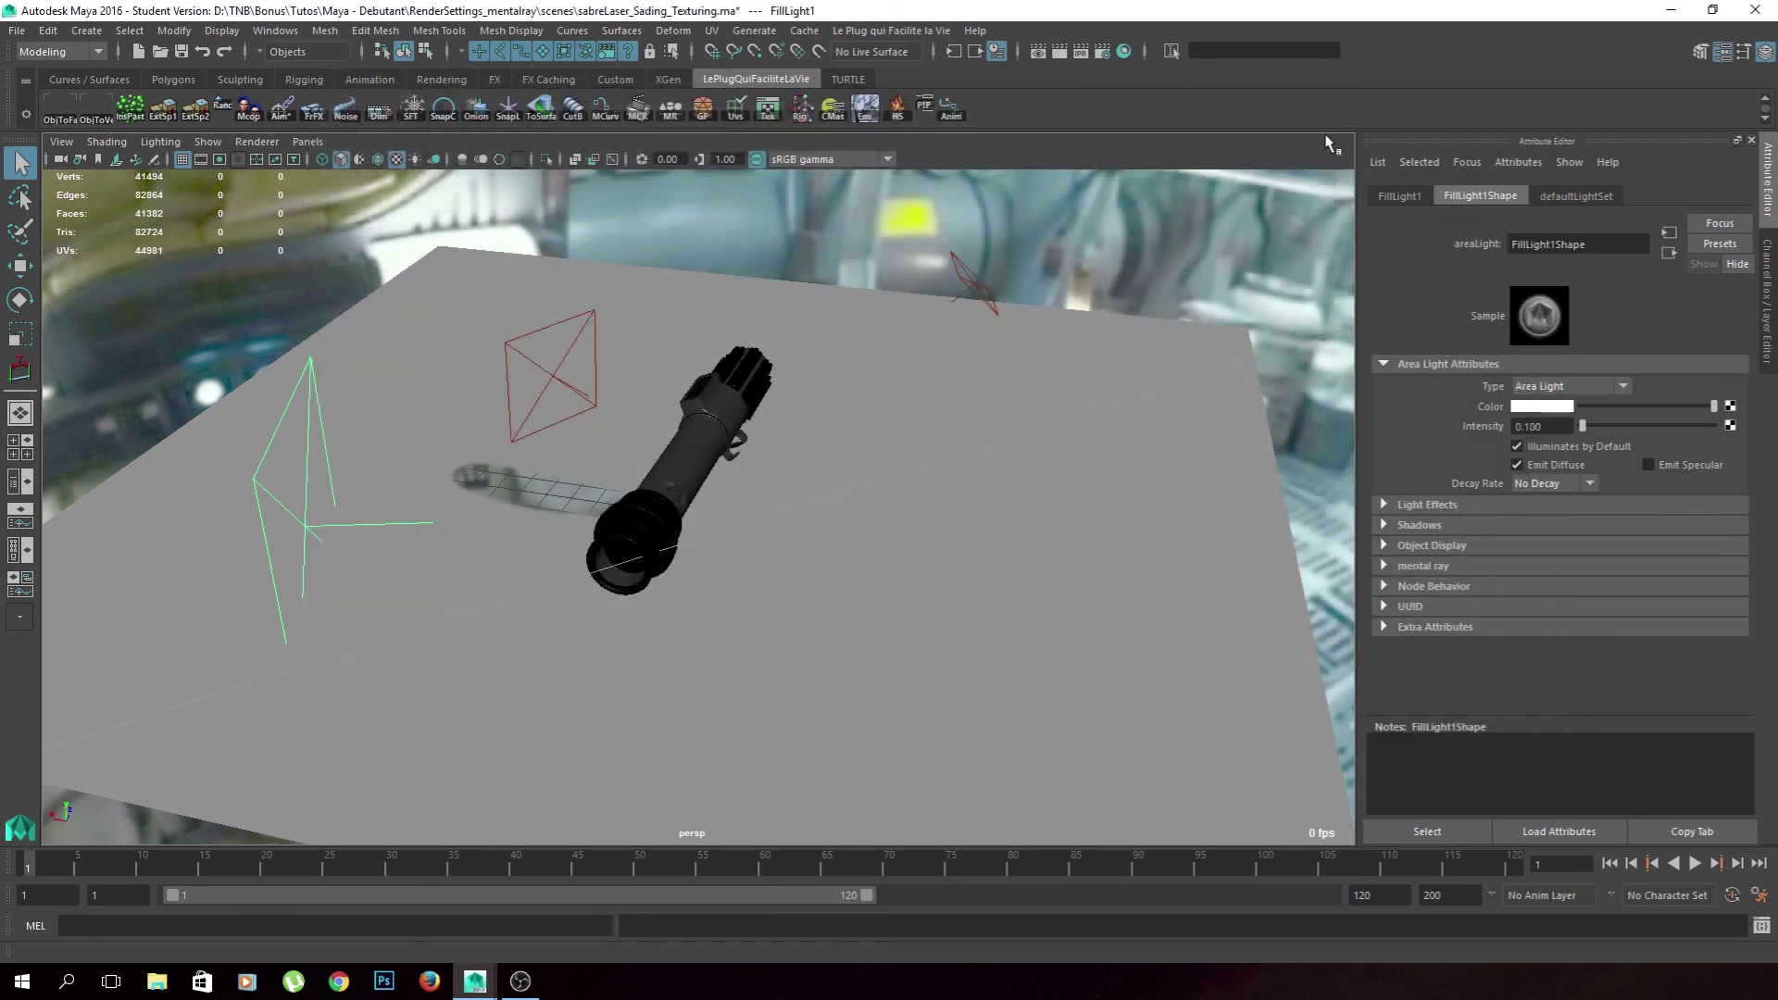